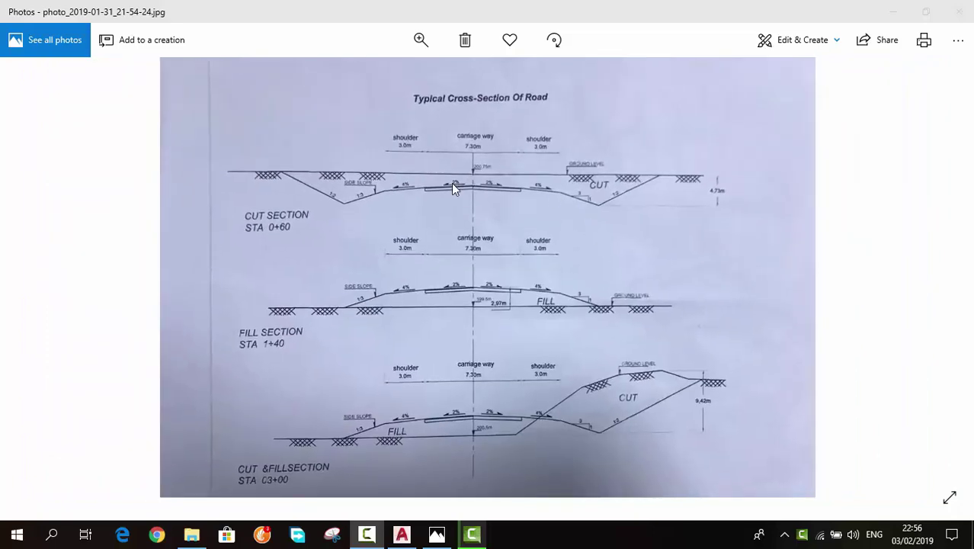
Step: Zoom and pan the road cross-section photo so CUT SECTION STA 0+60 fills the viewer
scroll(410, 166, up, 1)
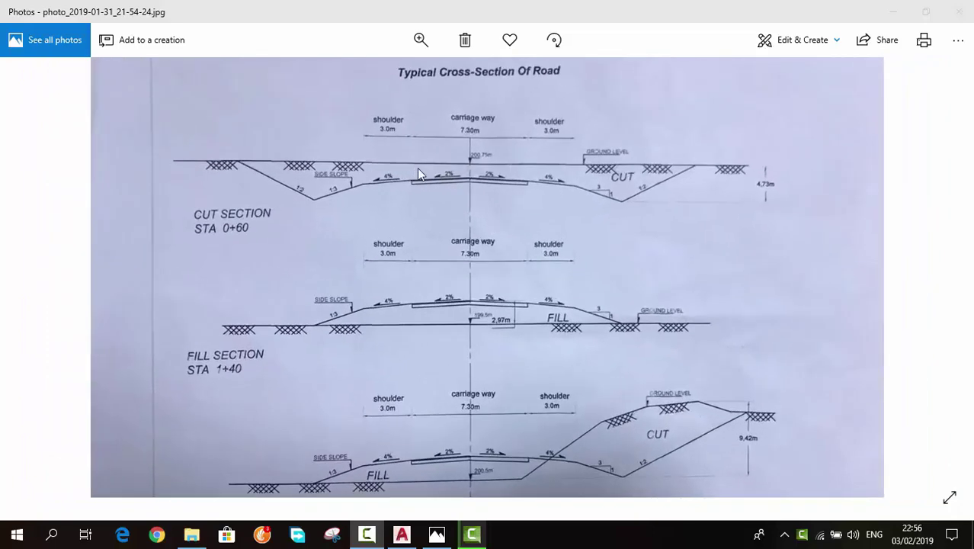
scroll(416, 168, up, 1)
mouse_move(486, 174)
mouse_down()
mouse_move(580, 240)
mouse_move(516, 250)
mouse_move(542, 250)
mouse_up()
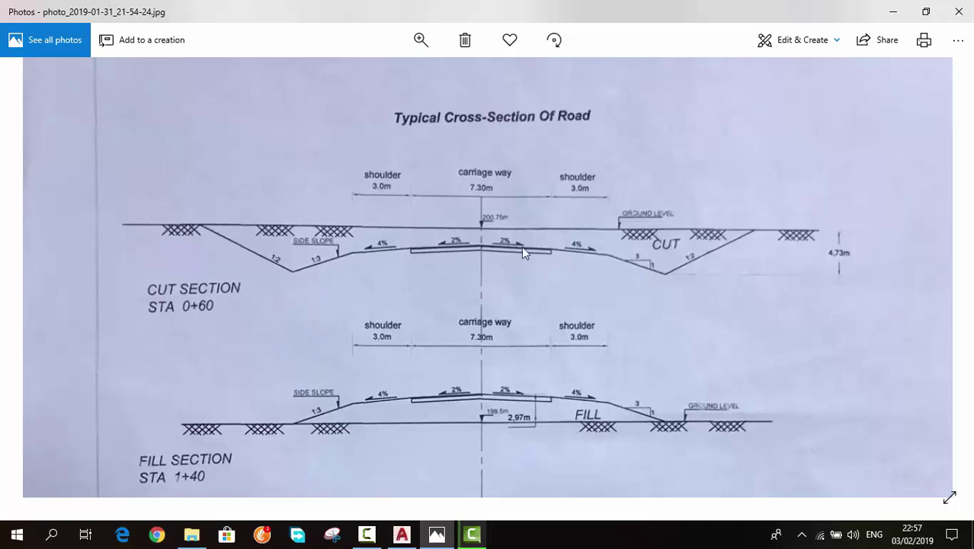
scroll(503, 225, up, 2)
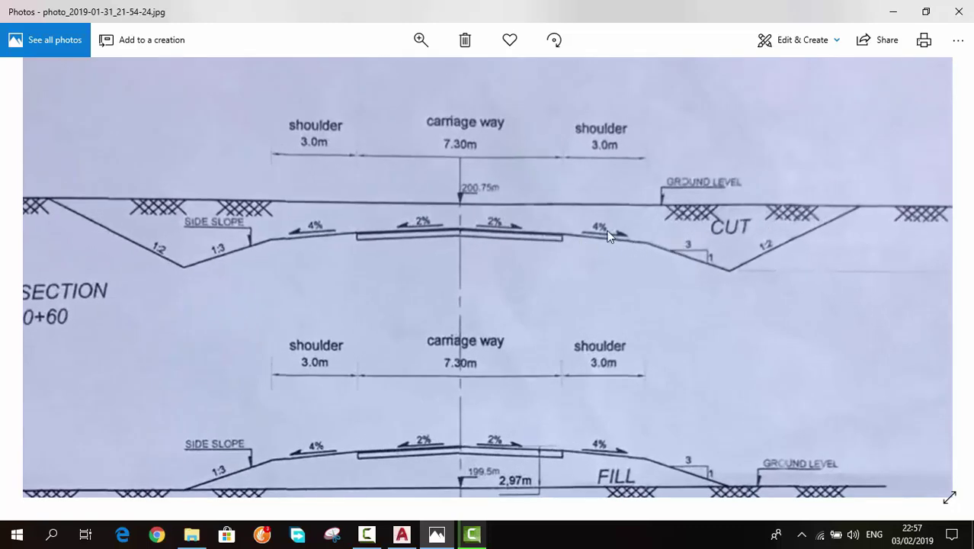
scroll(510, 186, up, 1)
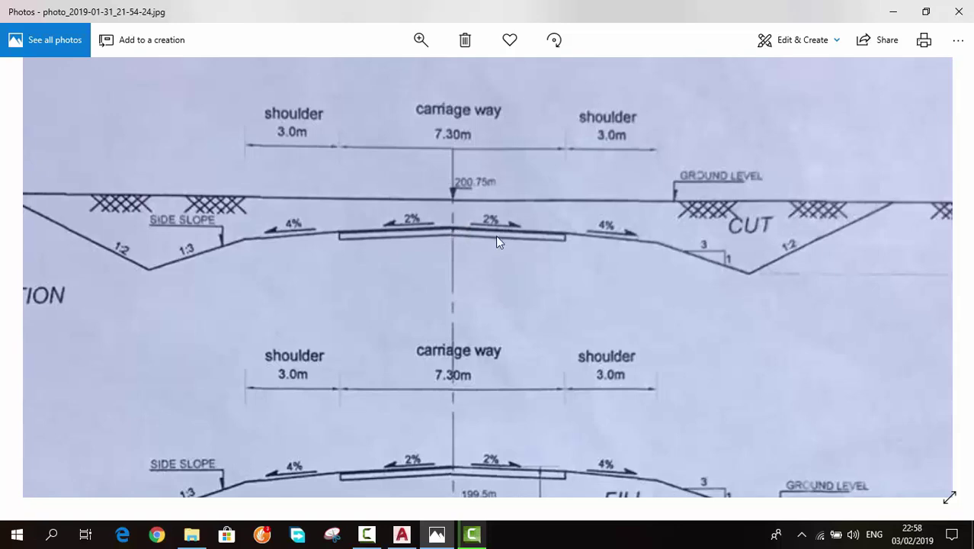
scroll(450, 233, down, 1)
scroll(442, 234, down, 1)
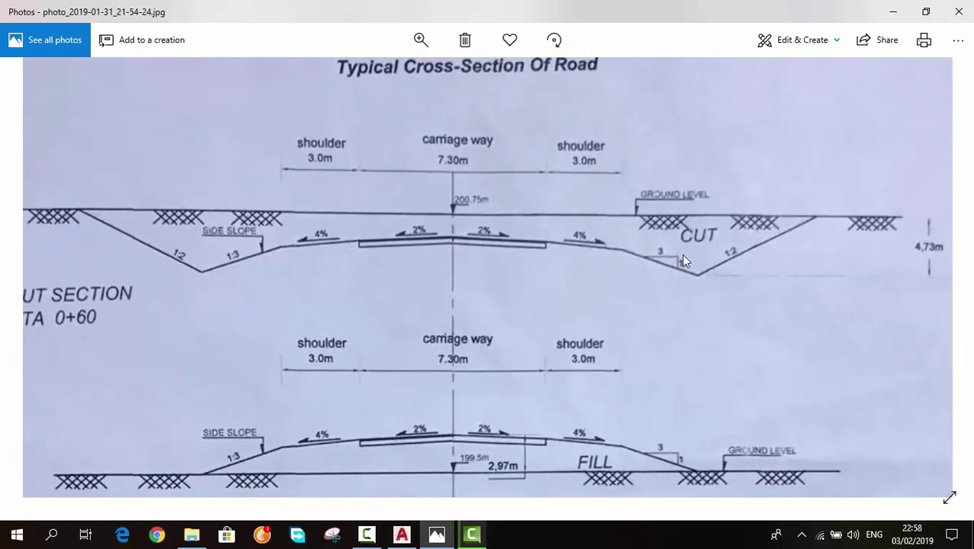
mouse_move(682, 259)
mouse_down()
mouse_move(612, 258)
mouse_move(580, 278)
mouse_move(565, 274)
mouse_up()
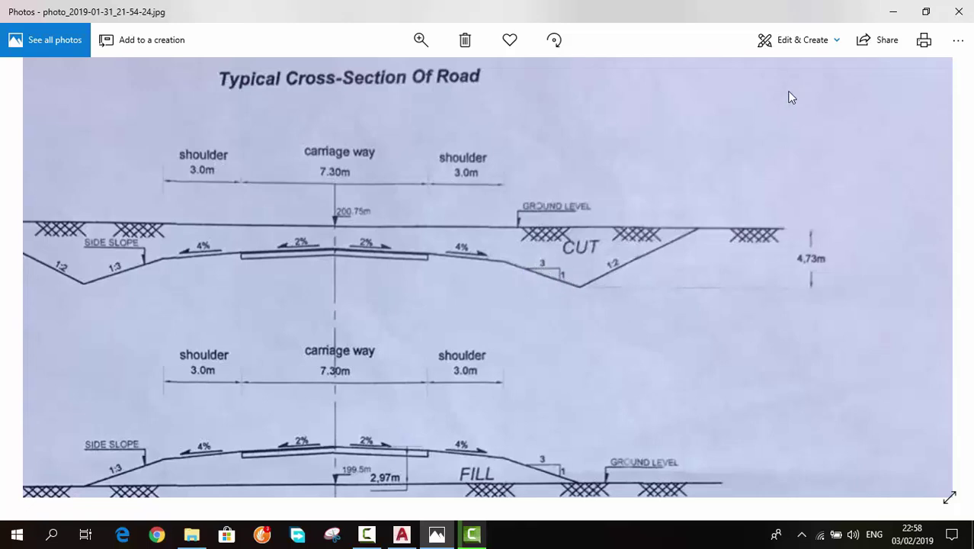
Step: Write the 1:3 V:H ditch-slope note in red ink by the CUT label and save it
click(813, 44)
click(716, 122)
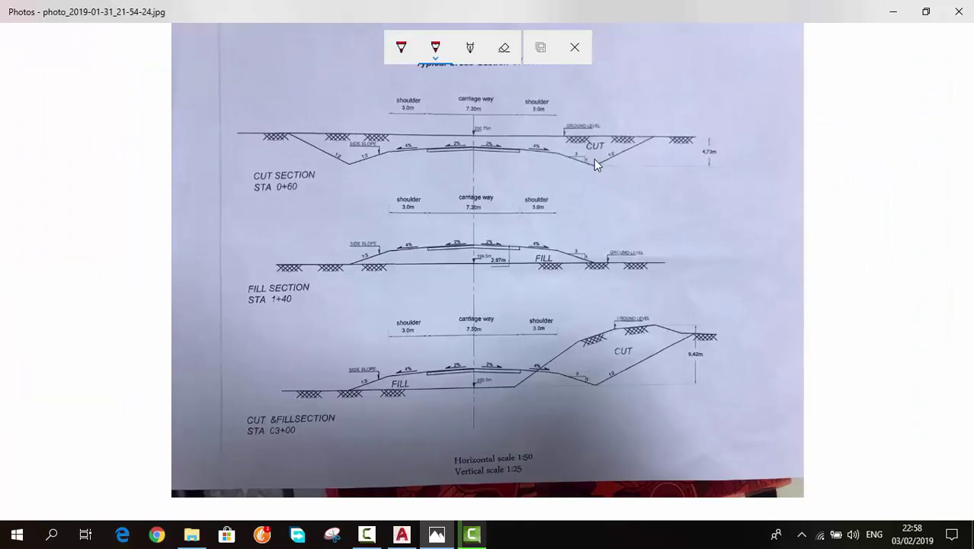
mouse_move(589, 157)
mouse_down()
mouse_move(592, 173)
mouse_move(605, 167)
mouse_move(570, 161)
mouse_move(552, 174)
mouse_move(560, 166)
mouse_up()
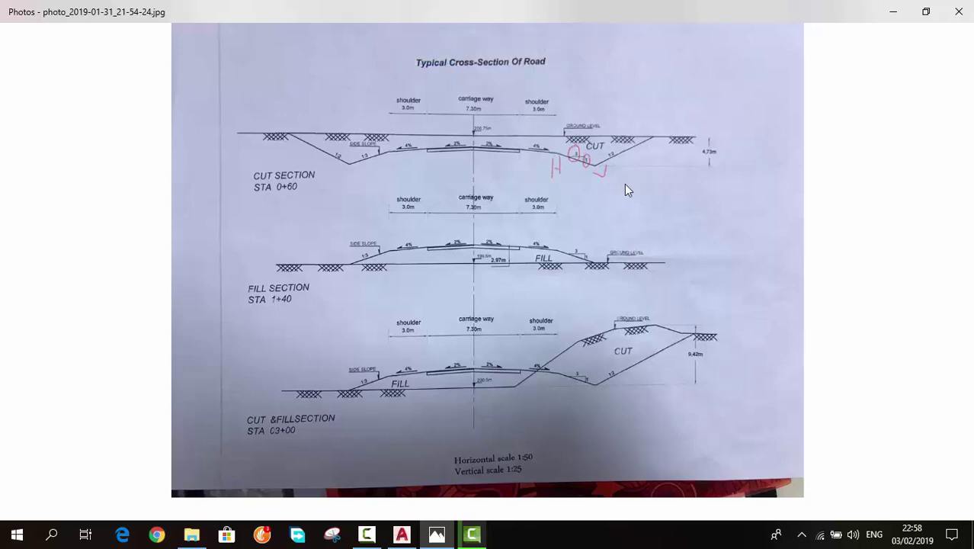
drag(632, 179, 633, 192)
click(640, 182)
click(640, 190)
mouse_move(649, 177)
mouse_down()
mouse_move(637, 206)
mouse_move(654, 215)
mouse_up()
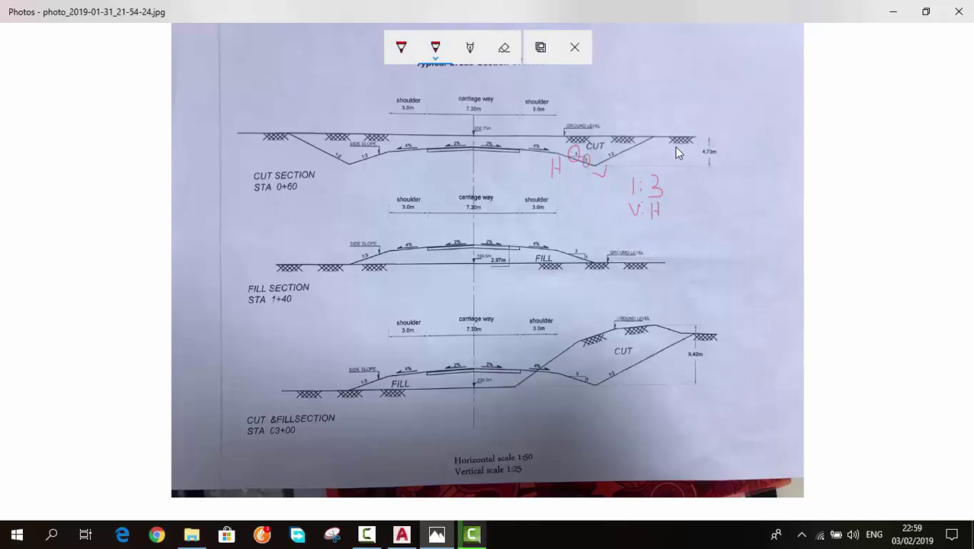
click(541, 48)
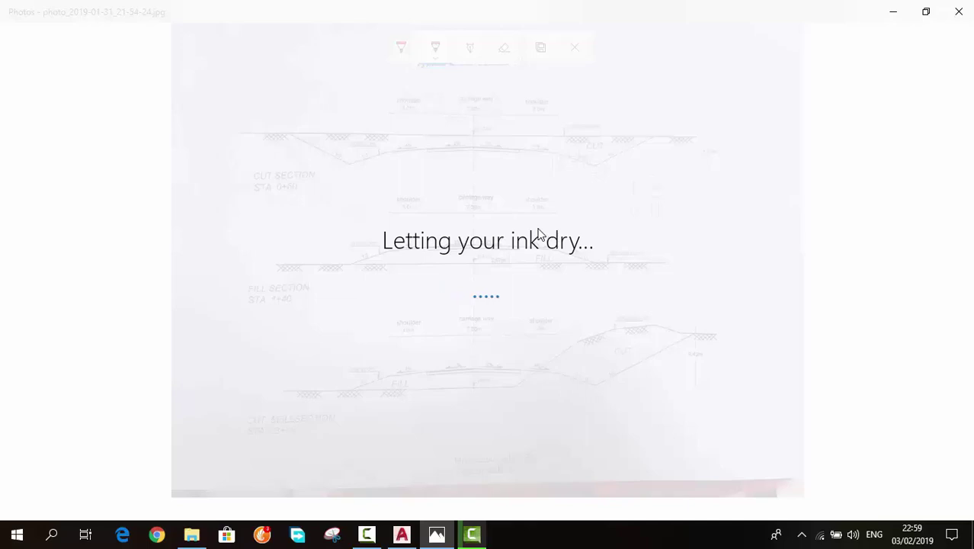
Step: Reload the road cross-section photo and zoom in on the cut section
key(Left)
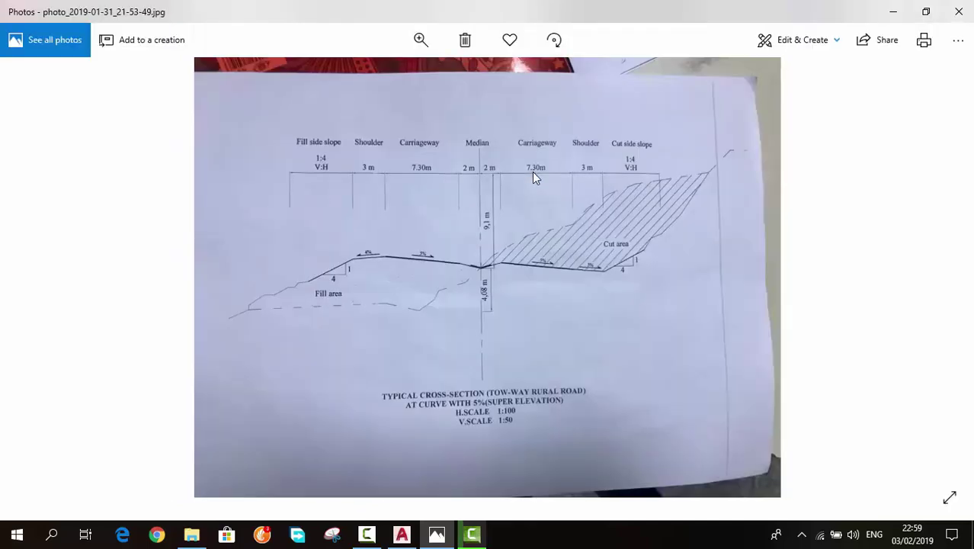
key(Right)
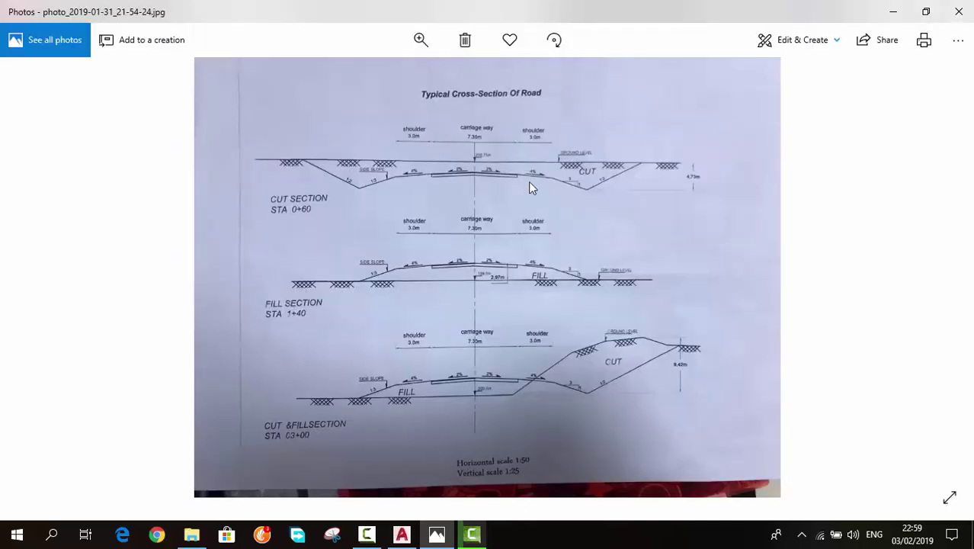
scroll(511, 149, up, 2)
scroll(585, 145, up, 1)
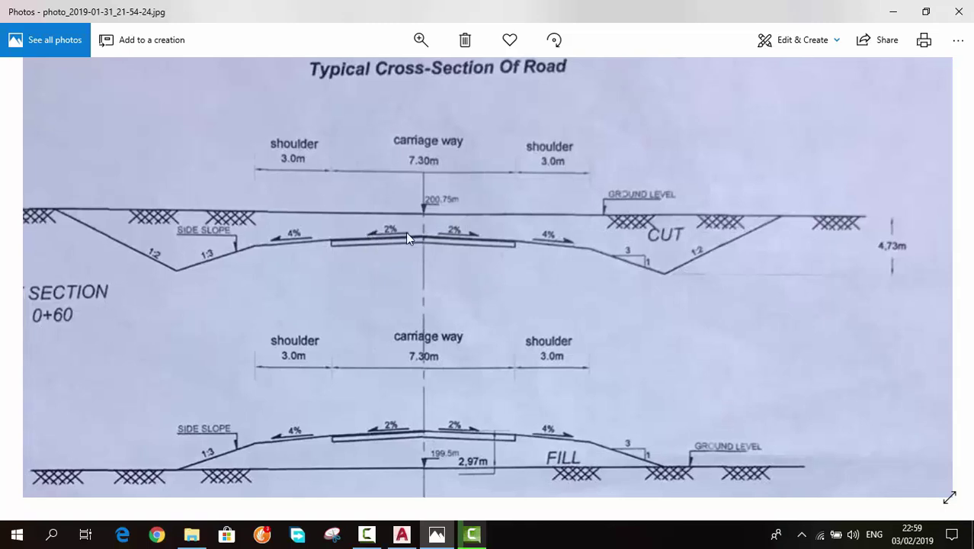
scroll(406, 232, left, 3)
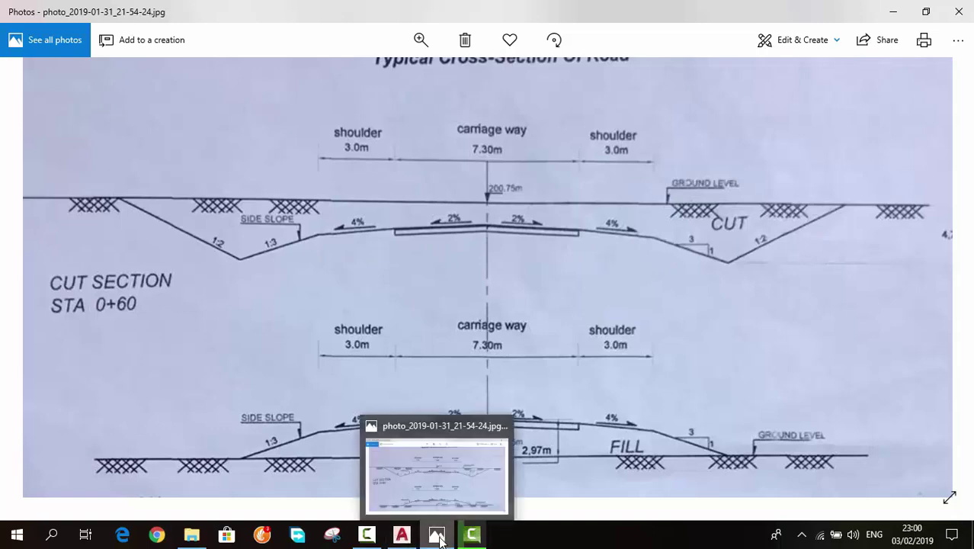
Step: Erase all 8 objects from the AutoCAD drawing, then bring the photo back
click(401, 540)
click(696, 254)
click(422, 441)
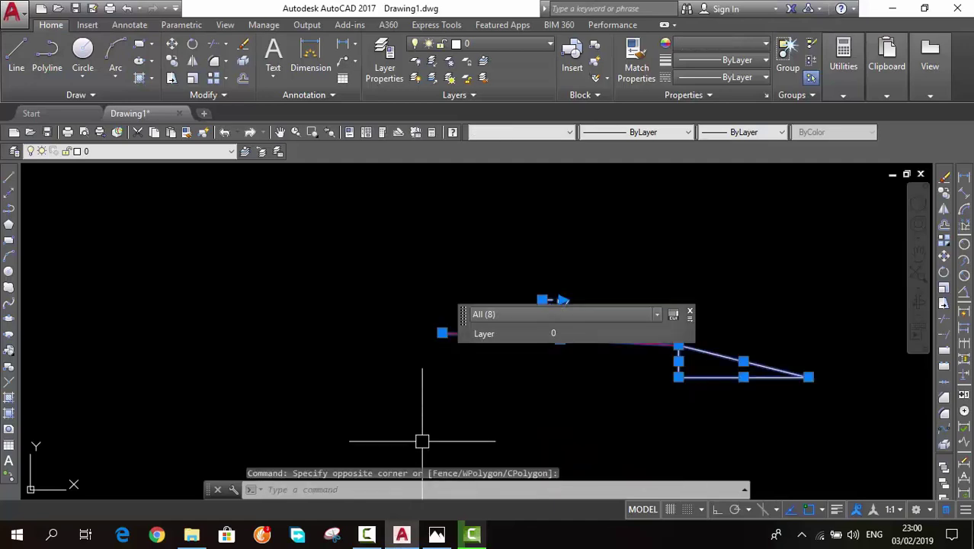
text(e)
key(Return)
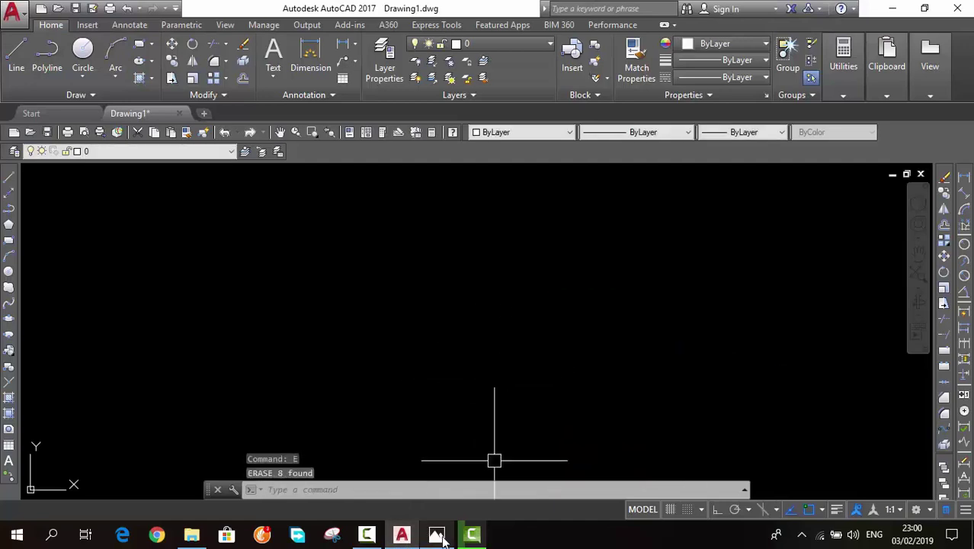
click(437, 536)
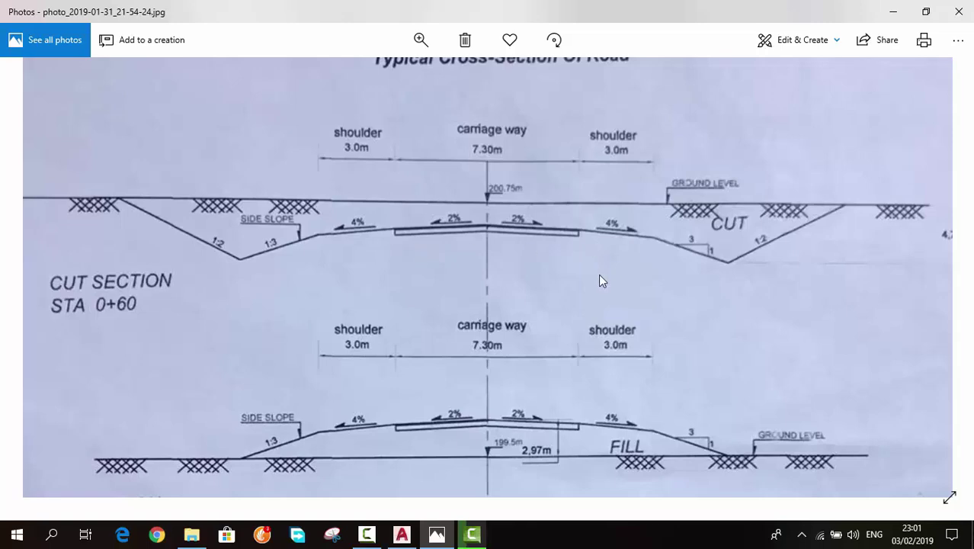
Step: With Ortho on, draw lines 3.65 across and 0.073 down to lay out the 2% carriageway slope
click(402, 534)
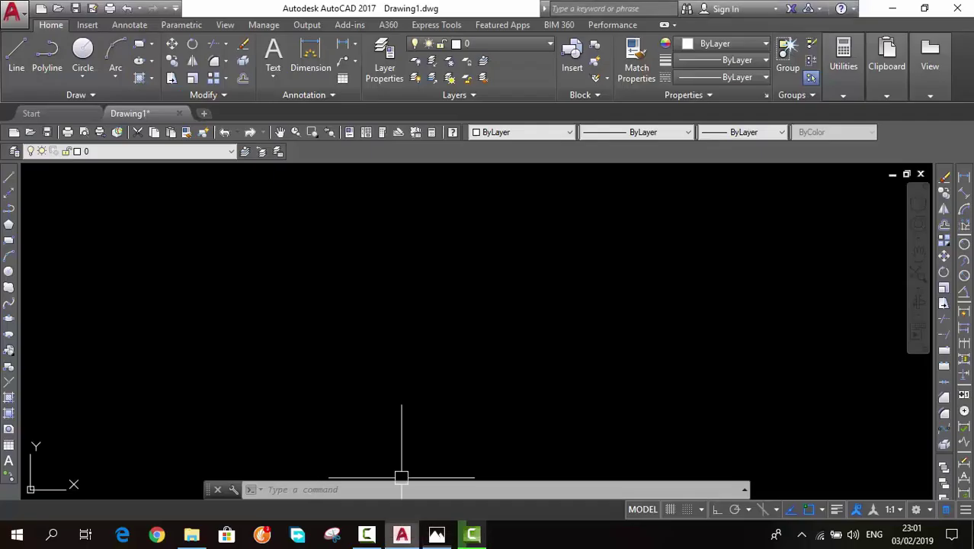
text(l)
key(Return)
click(386, 277)
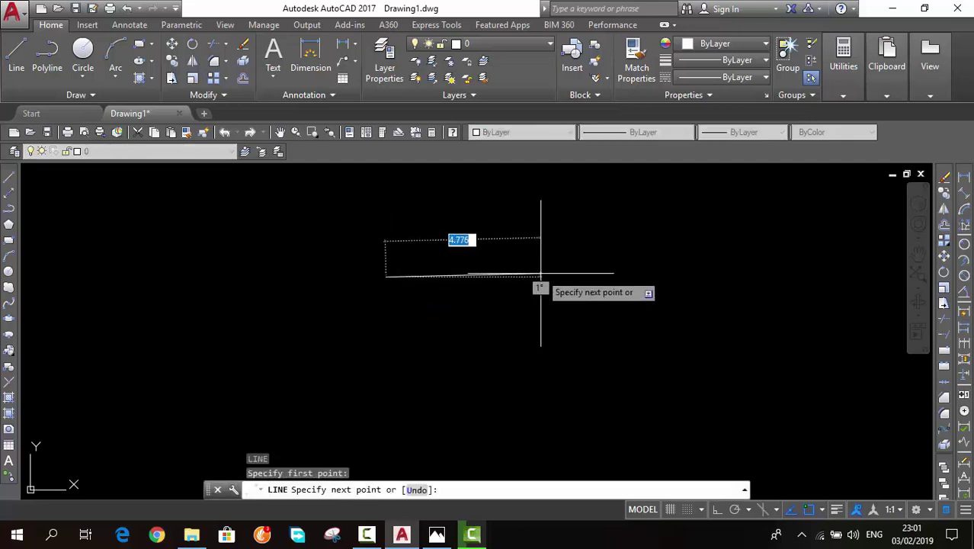
click(717, 509)
text(3)
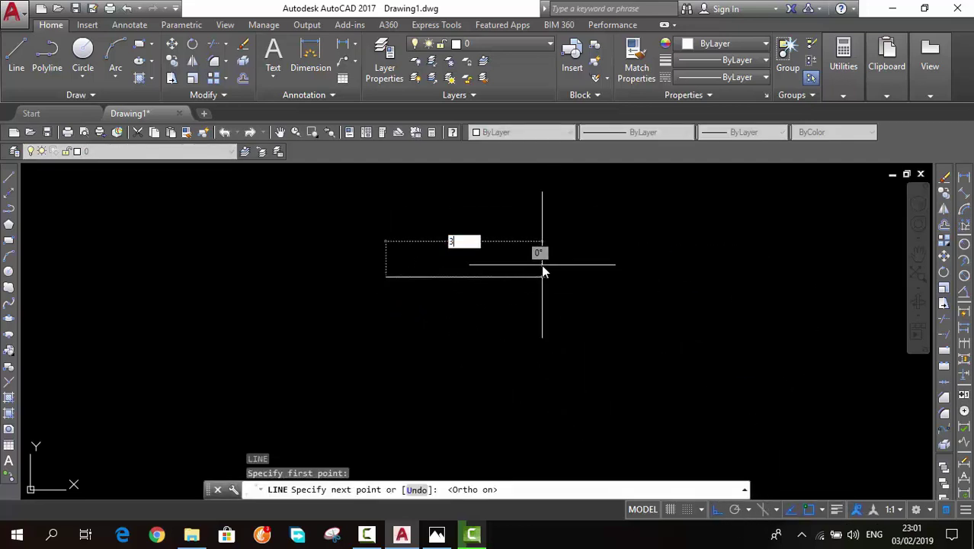
text(.65)
key(Return)
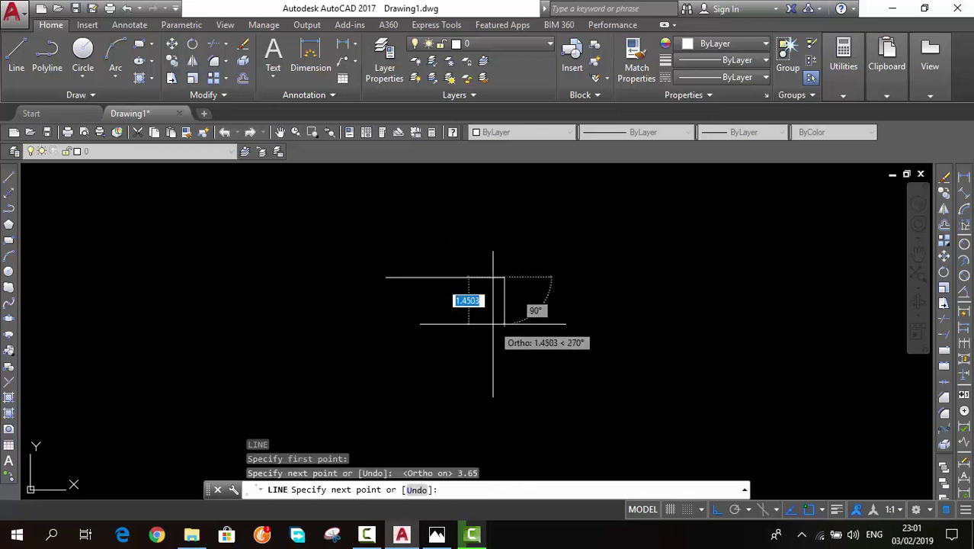
text(.0)
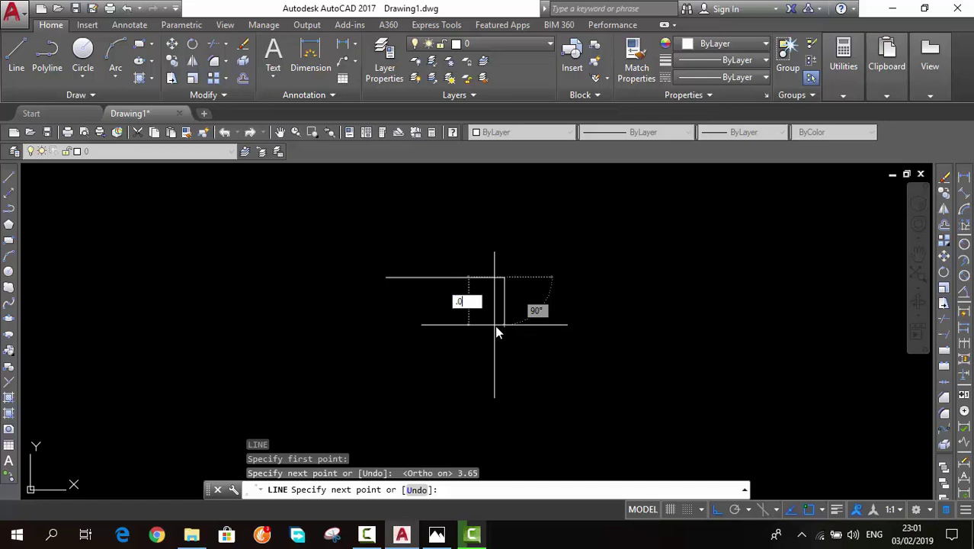
key(Return)
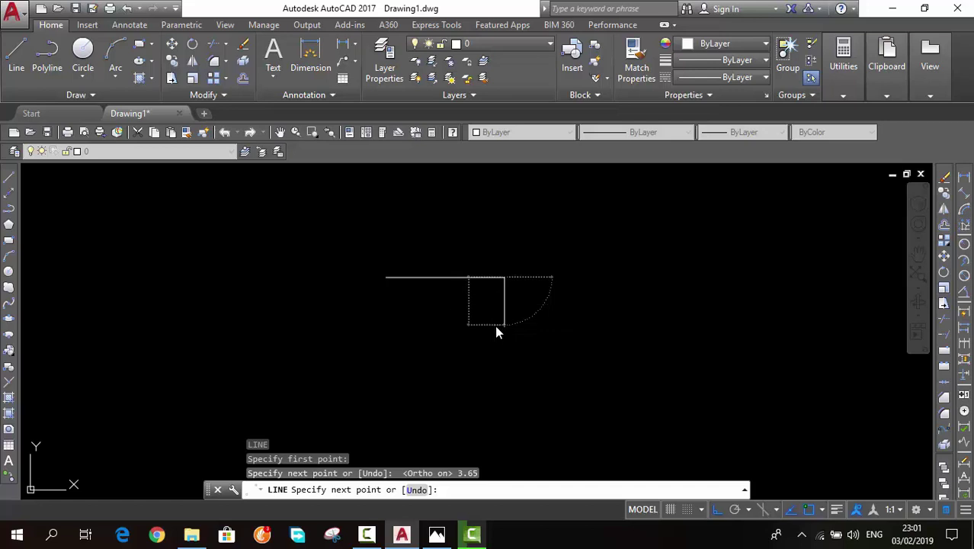
scroll(445, 313, up, 5)
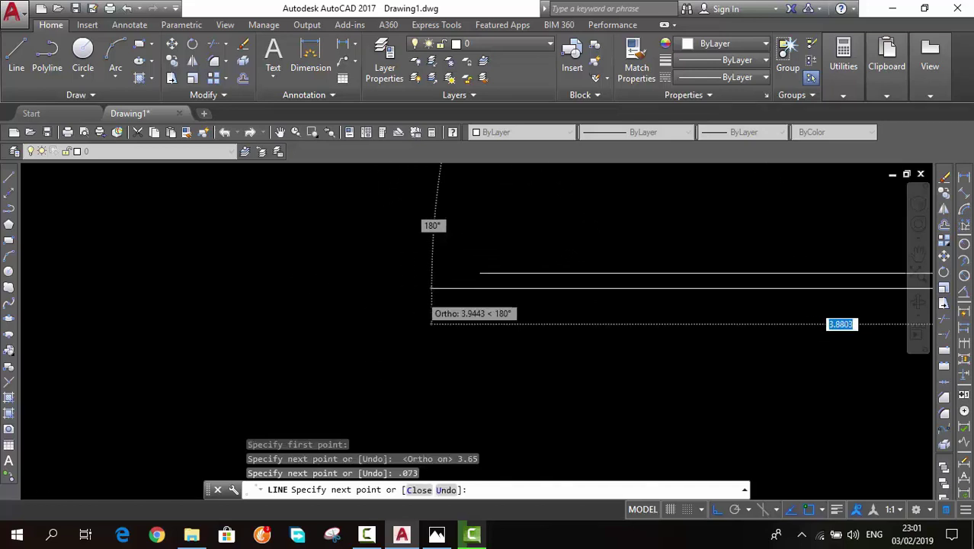
scroll(518, 236, up, 2)
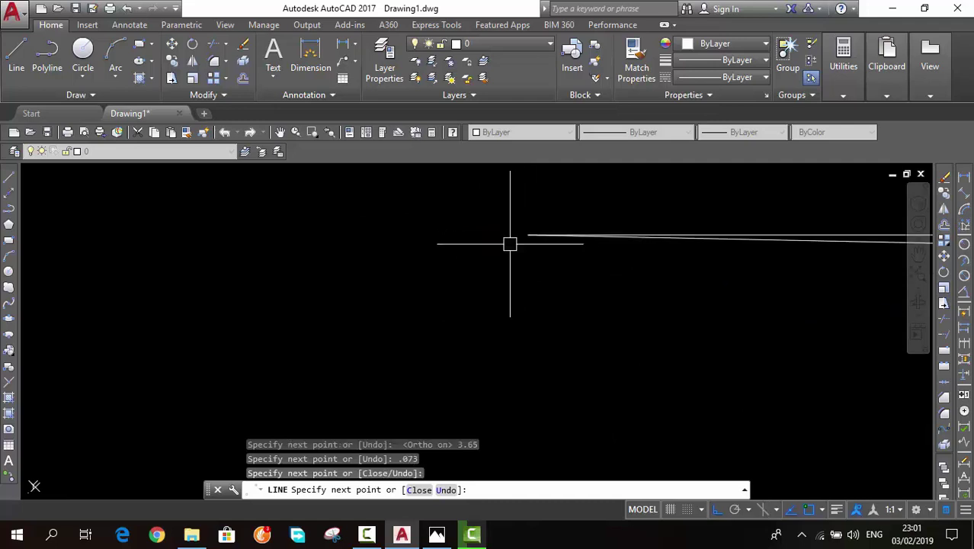
key(Escape)
Step: Erase the two helper lines, make the sloped line red, and return to the photo
middle_drag(650, 261, 363, 256)
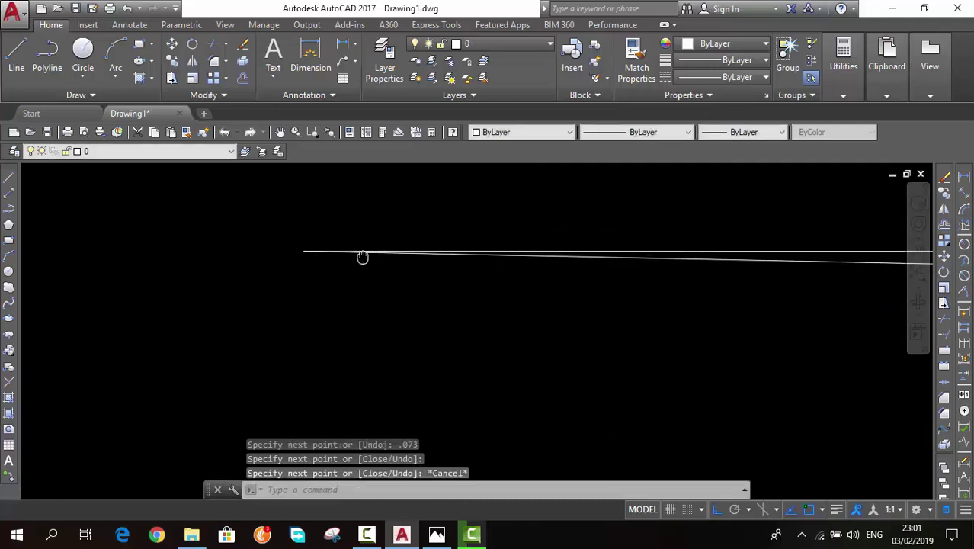
click(691, 235)
click(651, 260)
key(e)
key(Return)
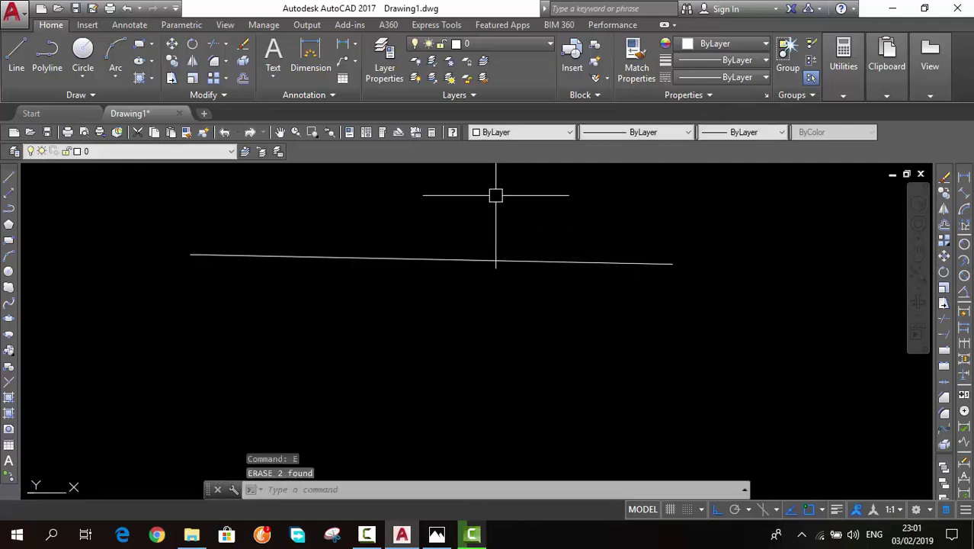
click(483, 259)
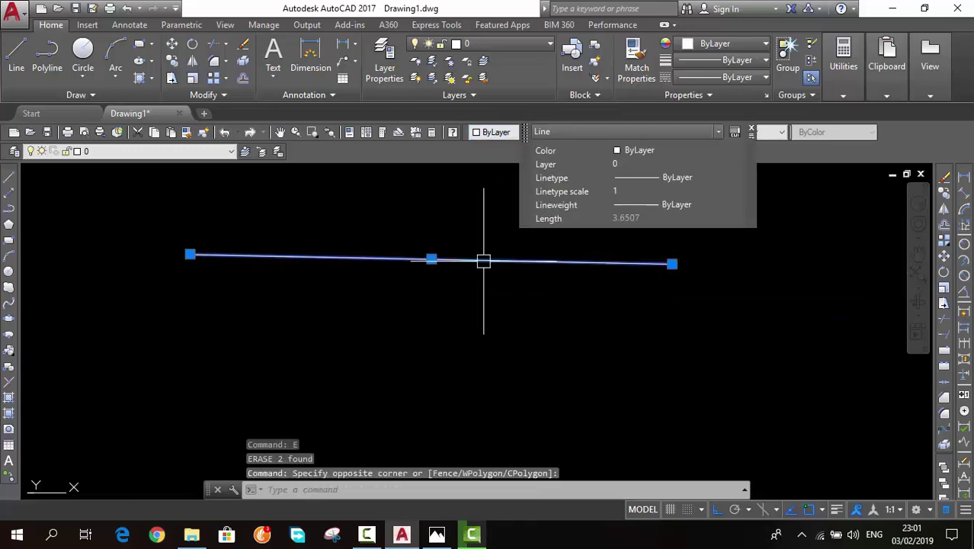
click(499, 132)
click(492, 170)
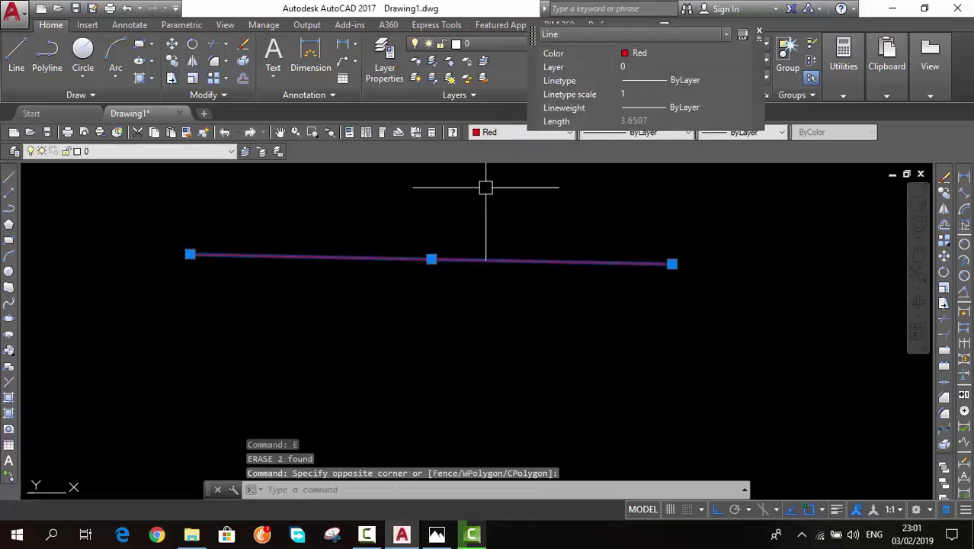
key(Escape)
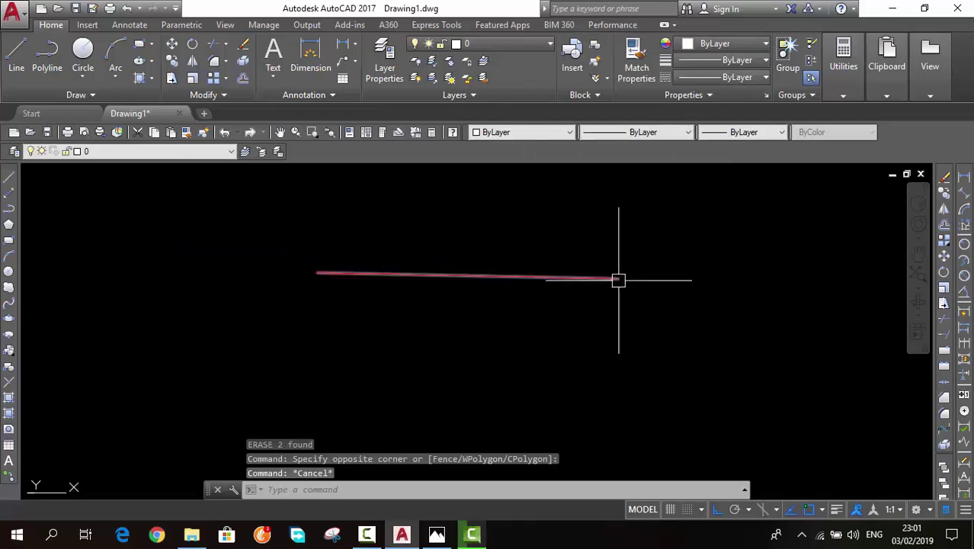
click(437, 534)
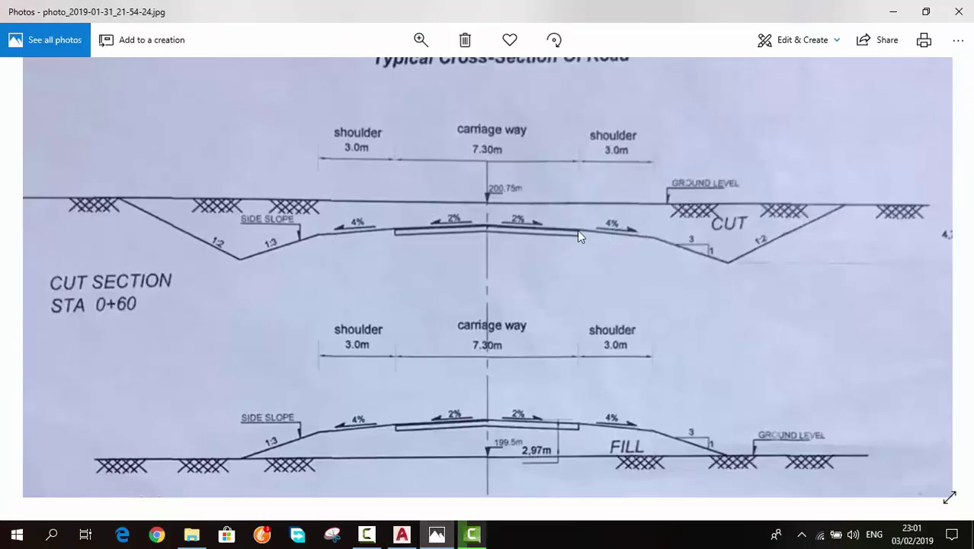
click(436, 534)
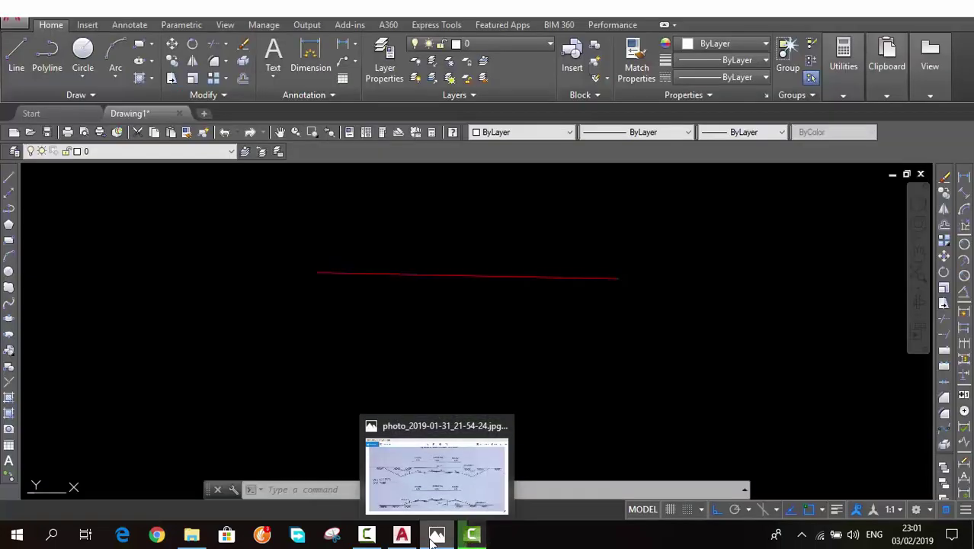
click(433, 537)
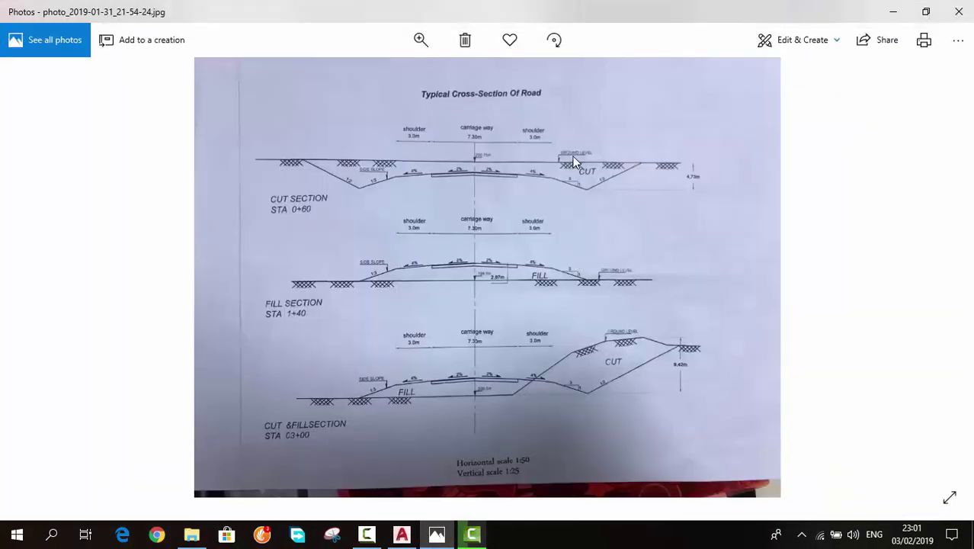
scroll(573, 161, up, 3)
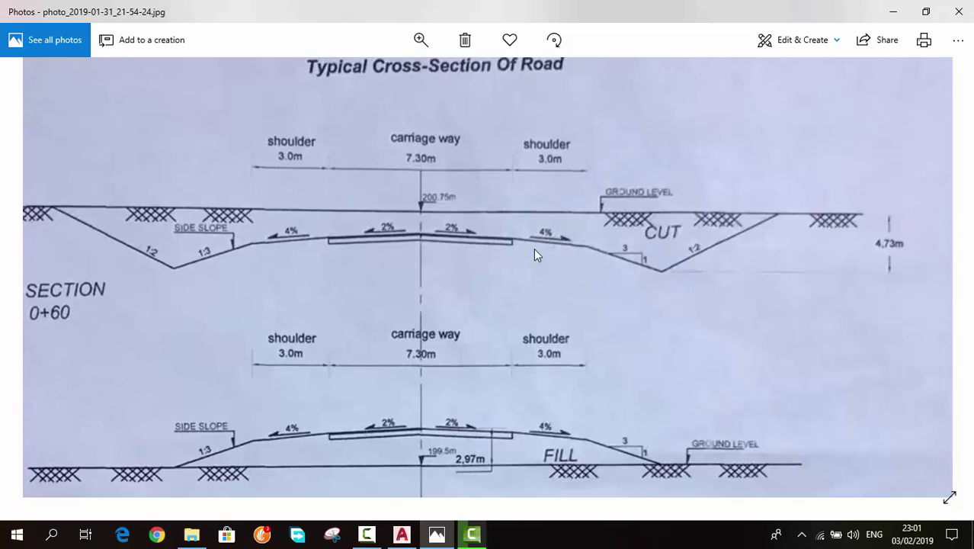
click(402, 534)
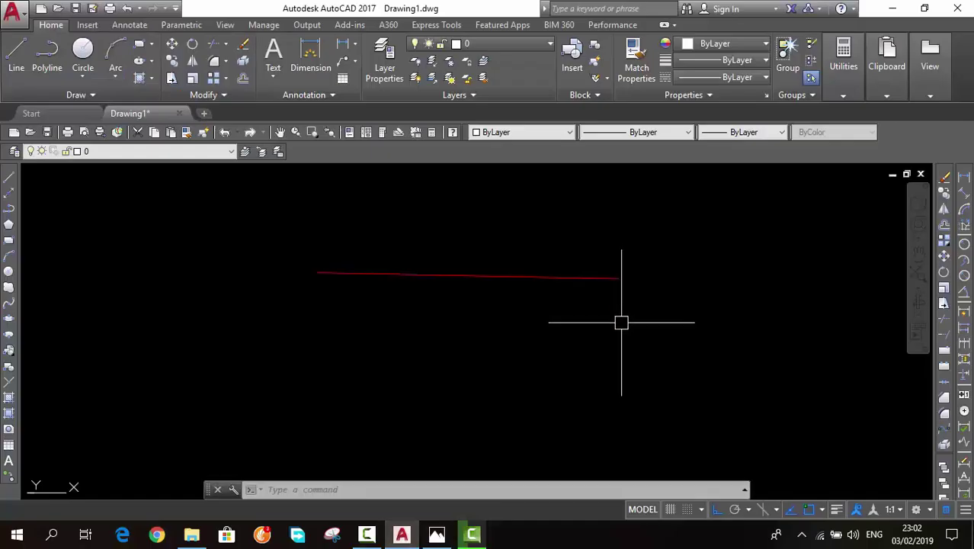
Step: From the red line's end, draw 3 across and 0.12 down, closing a 4% slope
text(l)
key(Return)
click(618, 279)
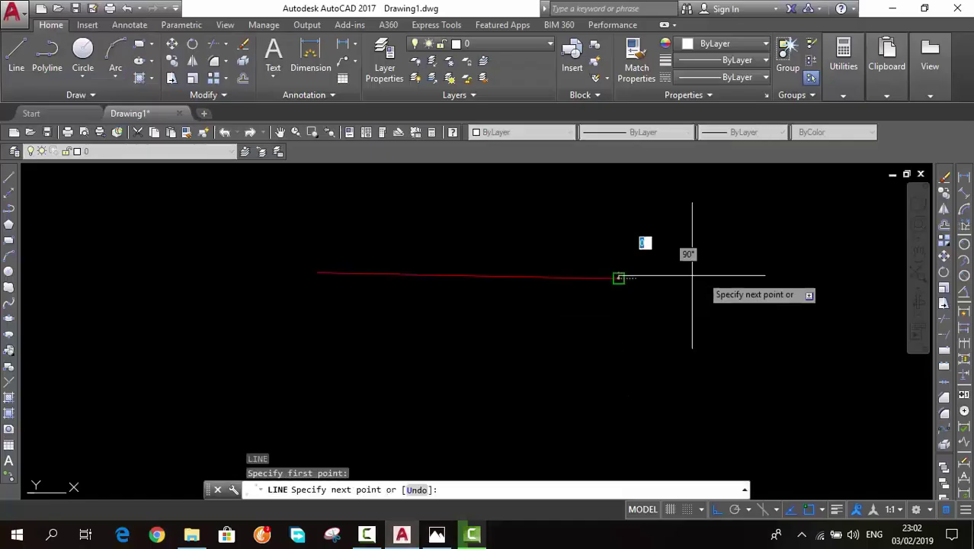
text(3)
key(Return)
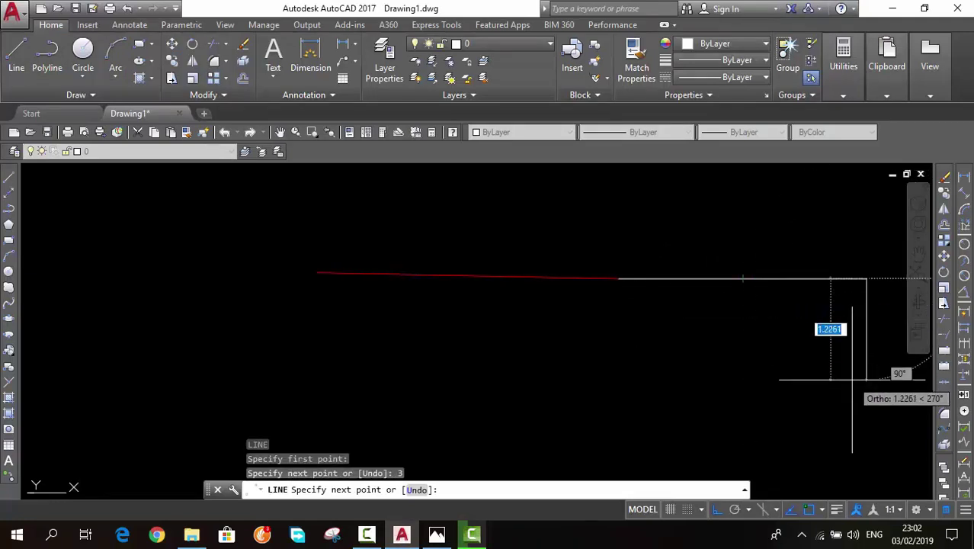
text(12)
key(Return)
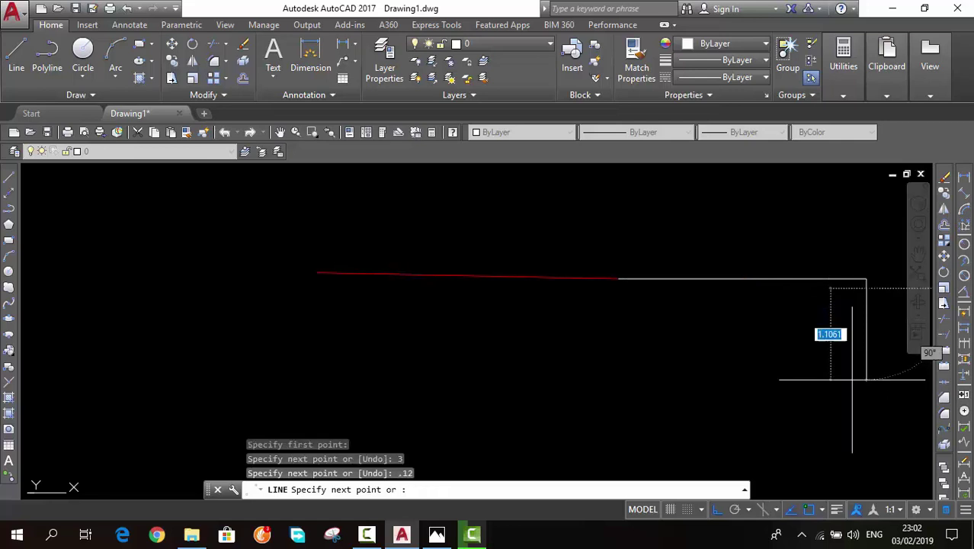
click(617, 279)
key(Escape)
Step: Erase the two helper segments and color the shoulder slope line yellow
click(867, 269)
click(857, 287)
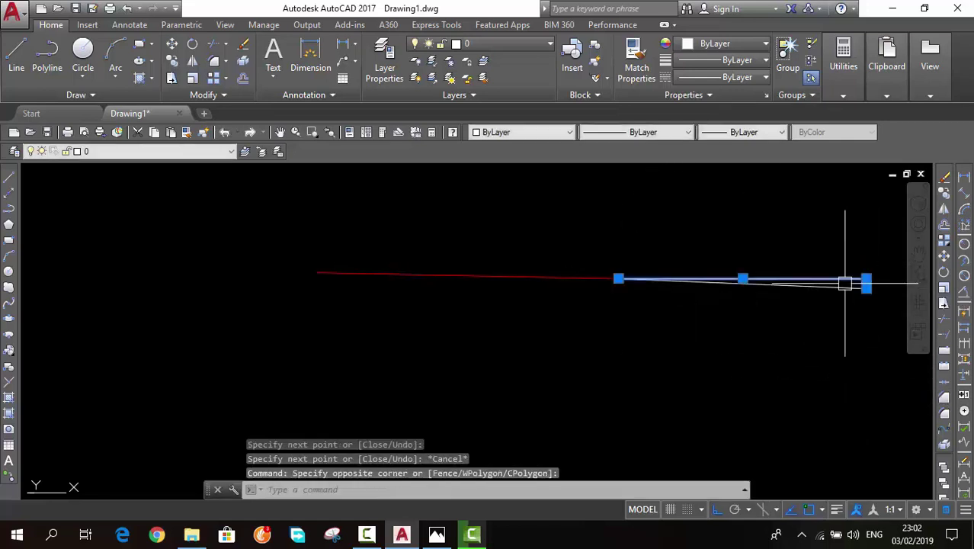
text(e)
key(Return)
click(544, 133)
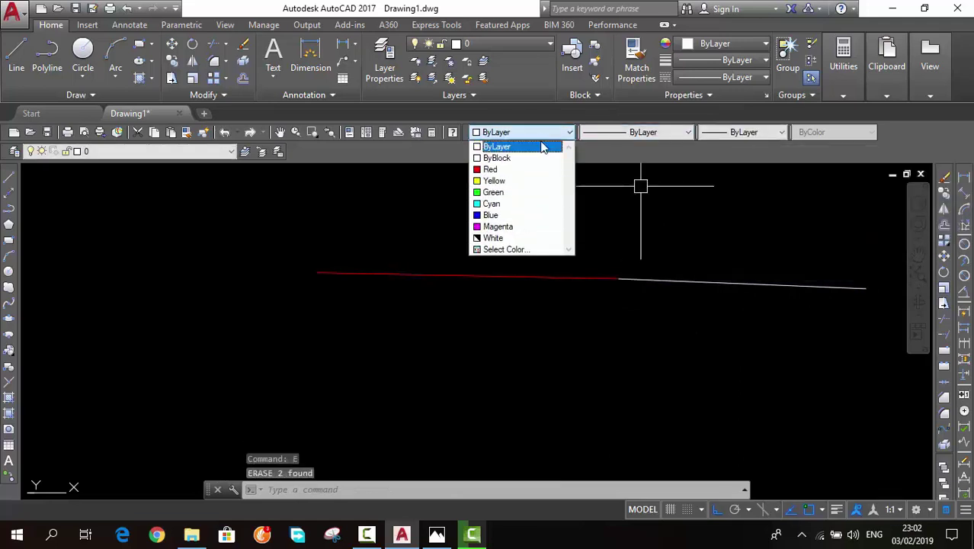
click(680, 282)
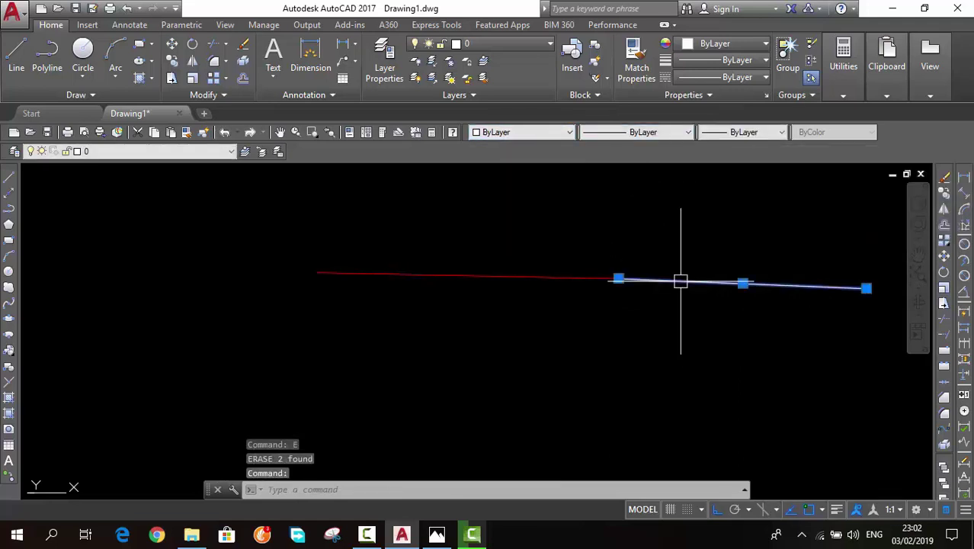
click(522, 133)
click(507, 183)
key(Escape)
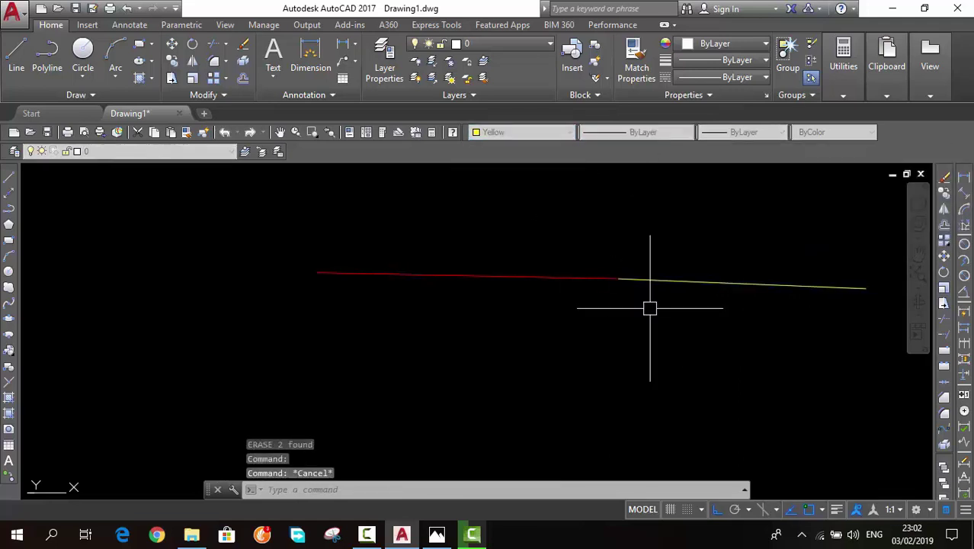
middle_drag(758, 362, 426, 326)
Step: From the yellow line's end, draw 1 down and 3 across, closing the 1:3 ditch slope
middle_drag(557, 342, 672, 331)
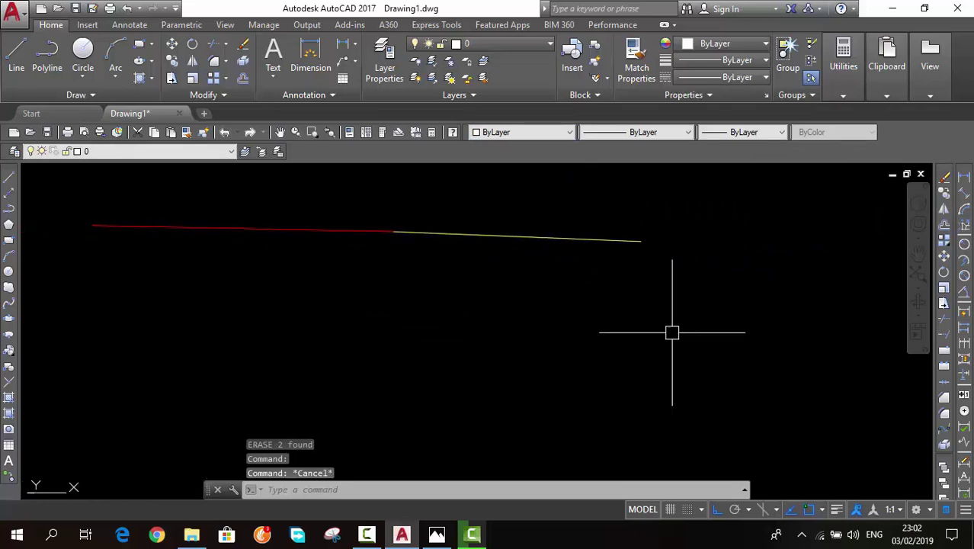
click(437, 537)
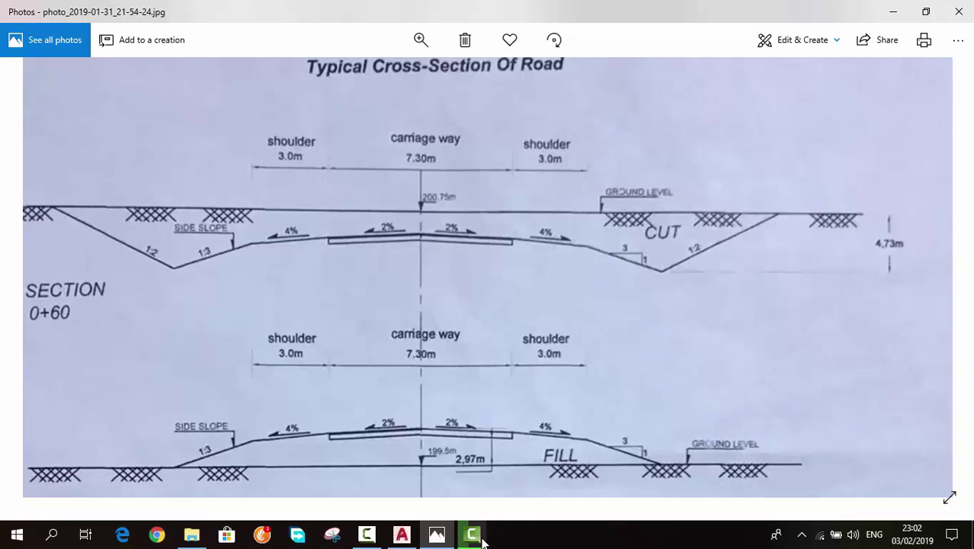
click(402, 535)
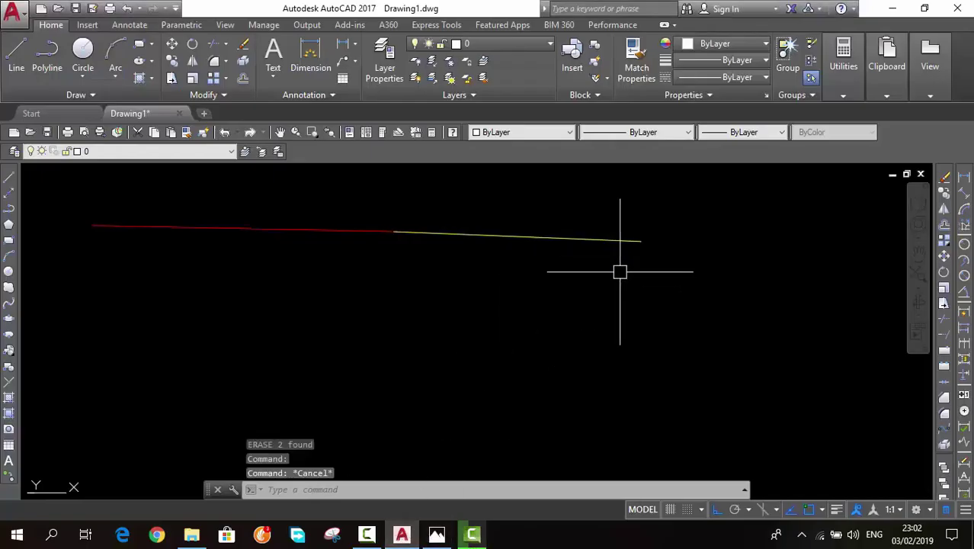
text(l)
key(Return)
click(641, 241)
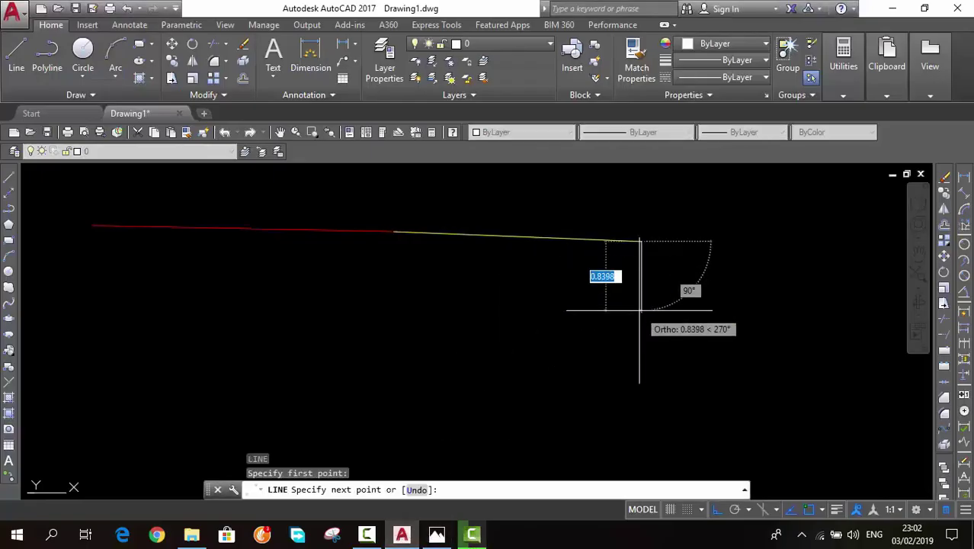
text(1)
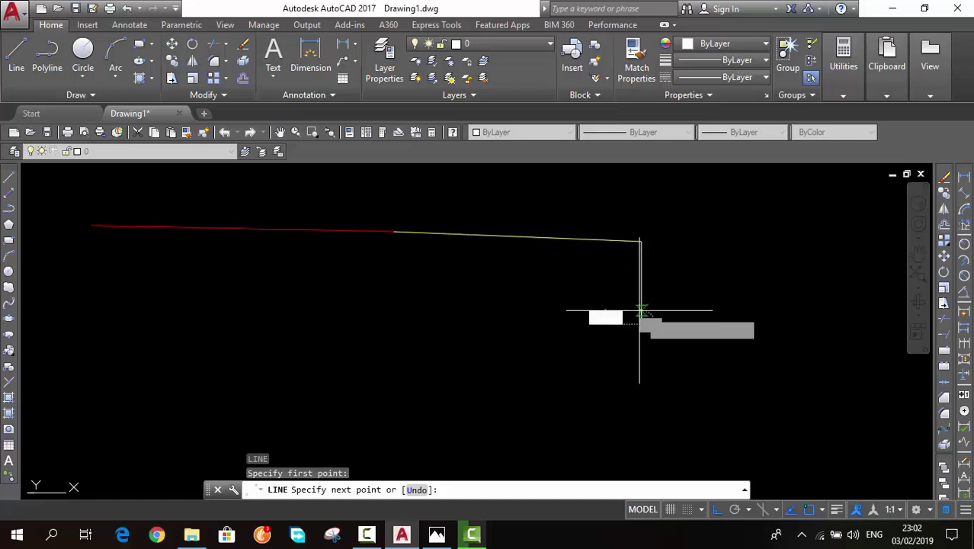
key(Return)
text(3)
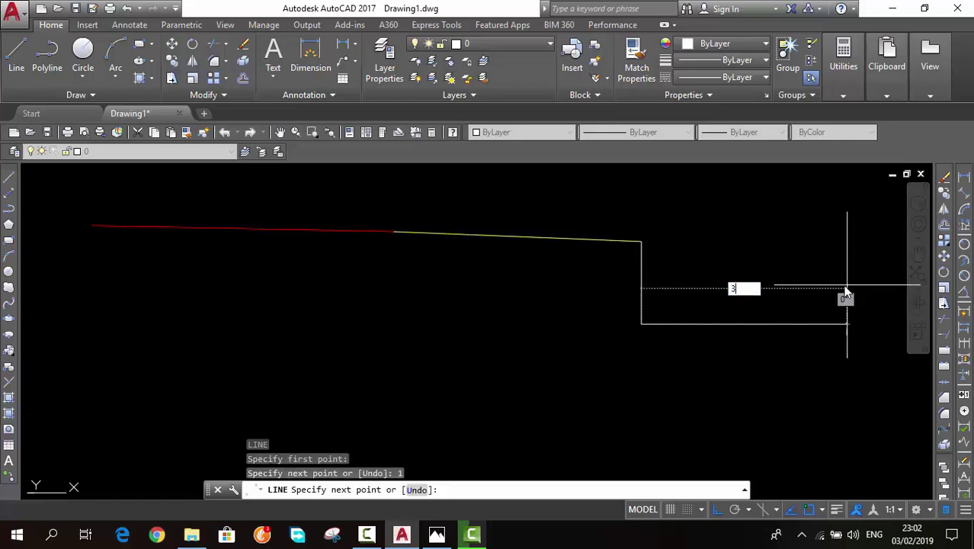
key(Return)
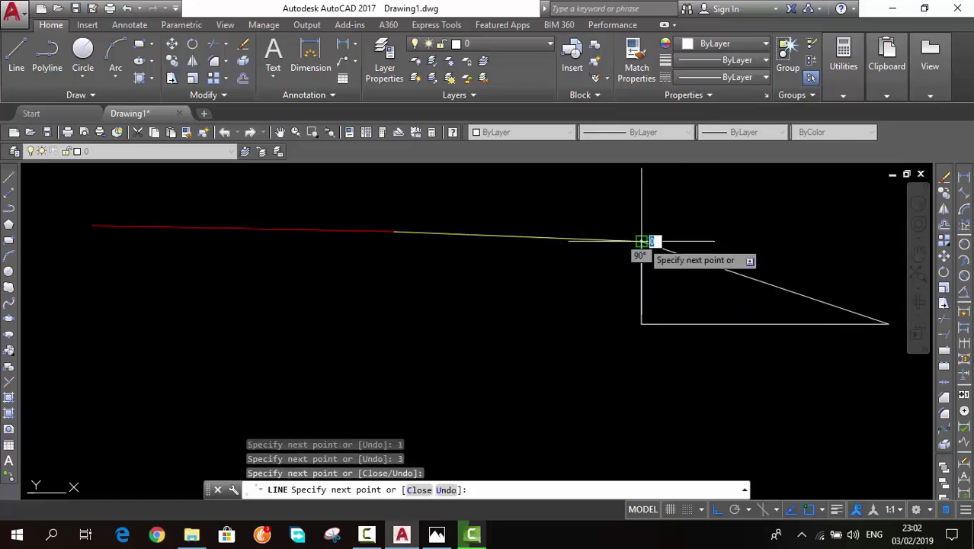
click(642, 240)
key(Escape)
Step: Erase the vertical and horizontal helpers and color the ditch slope line green
click(714, 300)
click(607, 333)
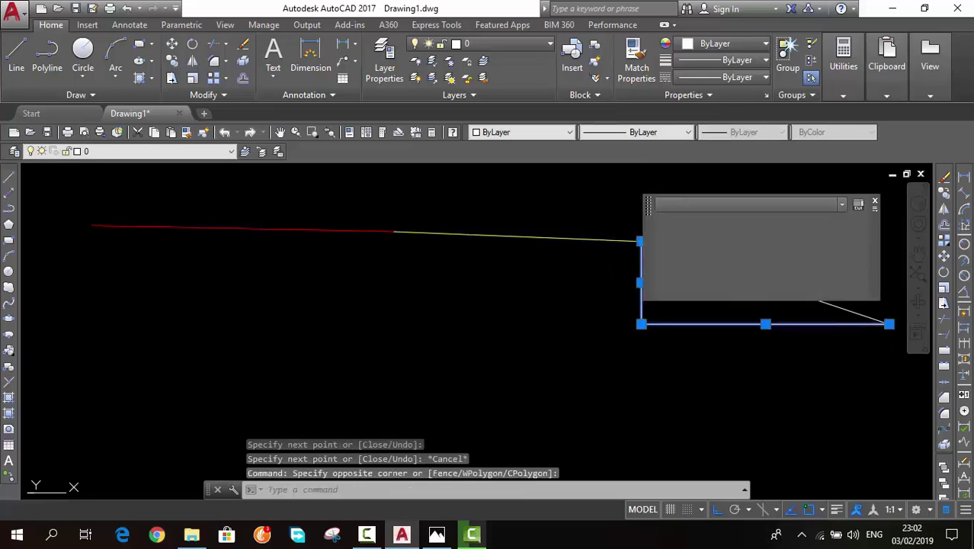
text(e)
key(Return)
click(765, 282)
click(525, 132)
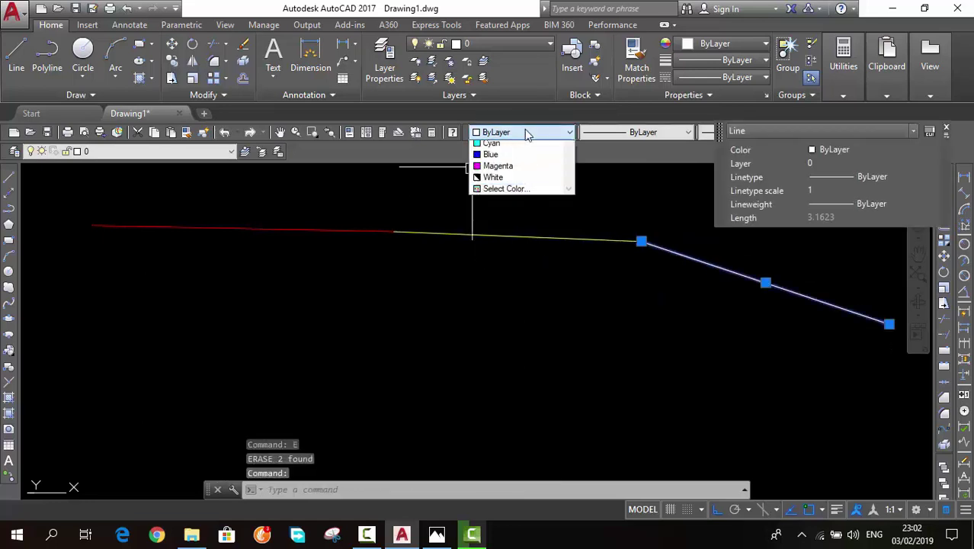
click(494, 197)
mouse_move(644, 328)
middle_down()
mouse_move(593, 328)
mouse_move(510, 295)
middle_up()
key(Escape)
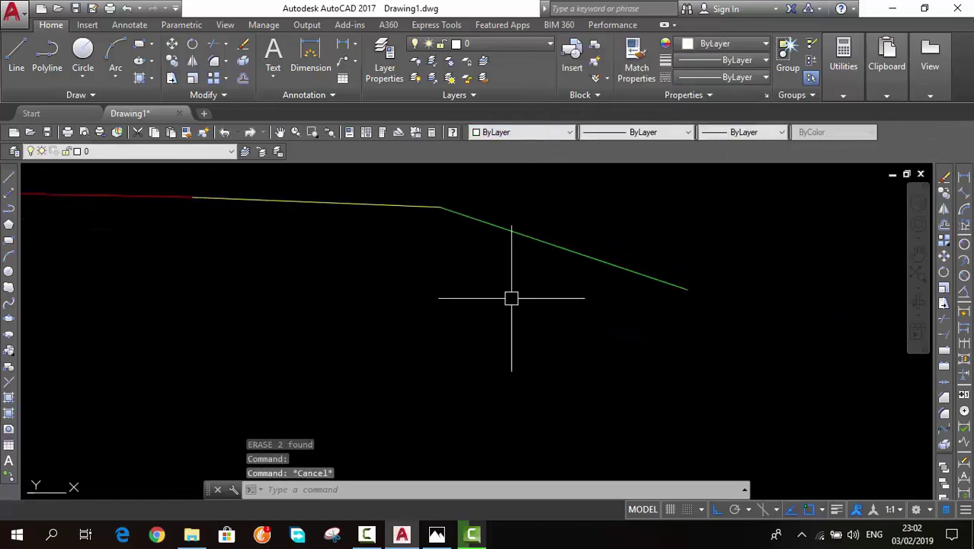
scroll(533, 316, down, 2)
middle_drag(572, 332, 587, 352)
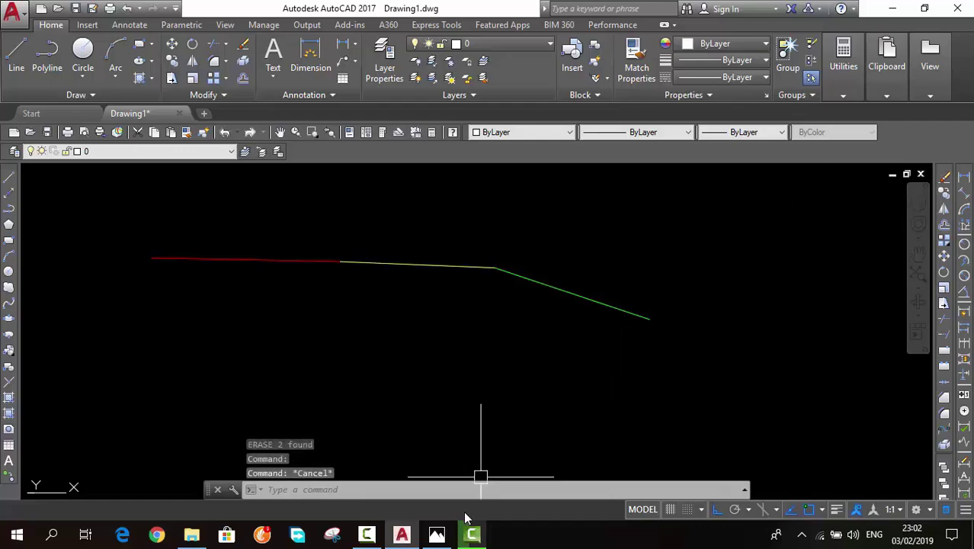
click(436, 533)
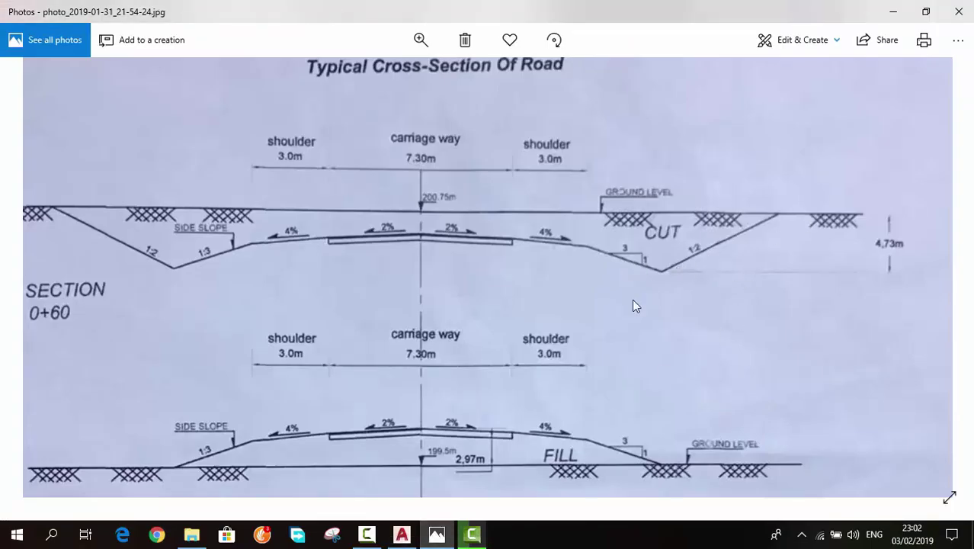
scroll(631, 305, left, 3)
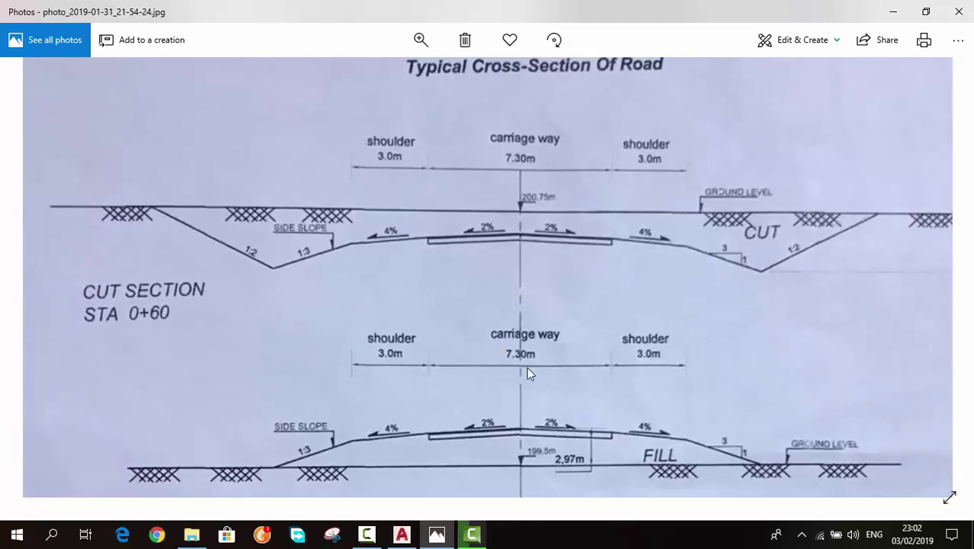
click(401, 534)
Step: Offset a copy of the red carriageway line 0.1 below it
middle_drag(294, 263, 461, 243)
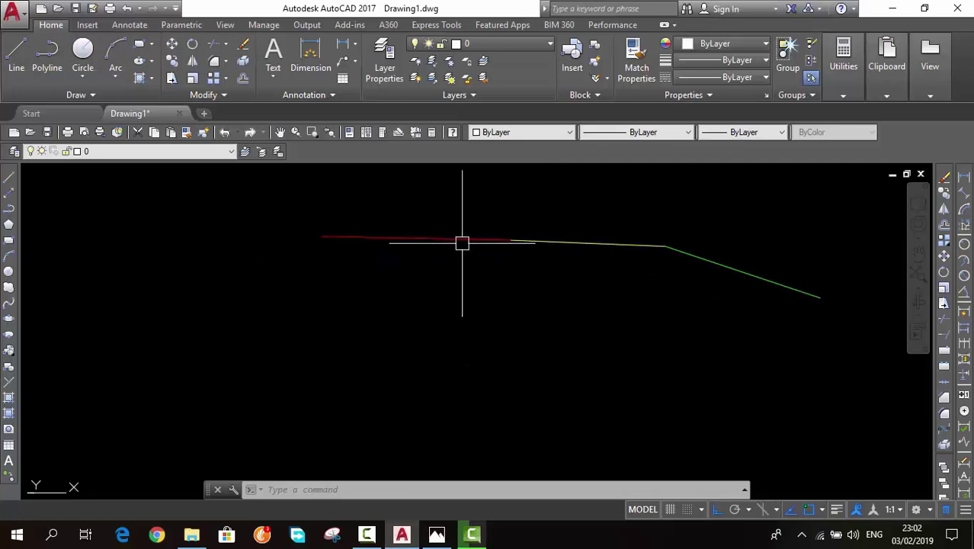
click(448, 237)
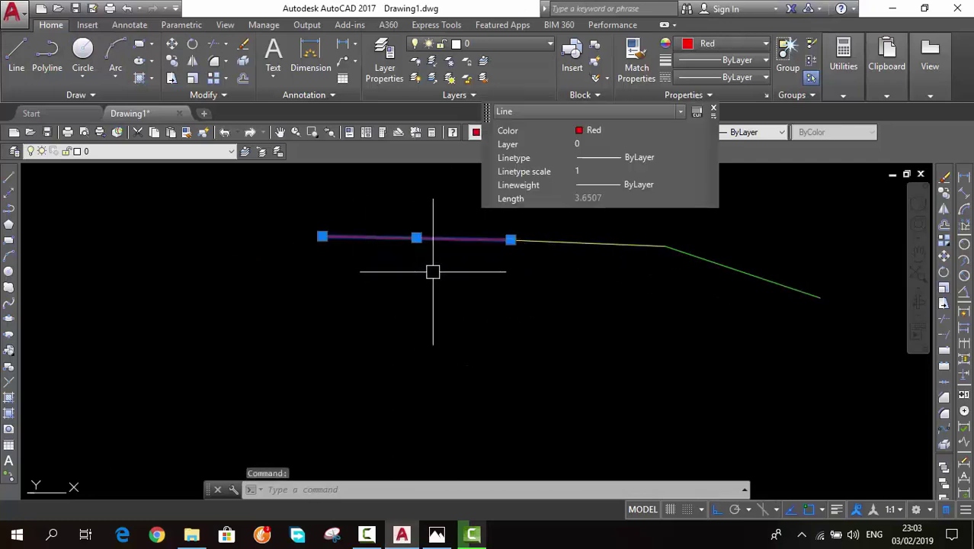
text(O)
key(Return)
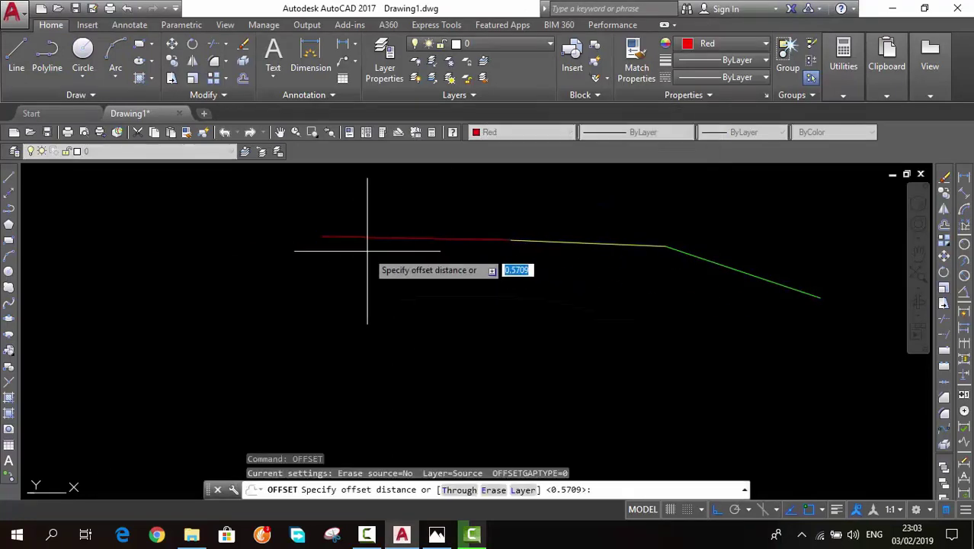
click(322, 236)
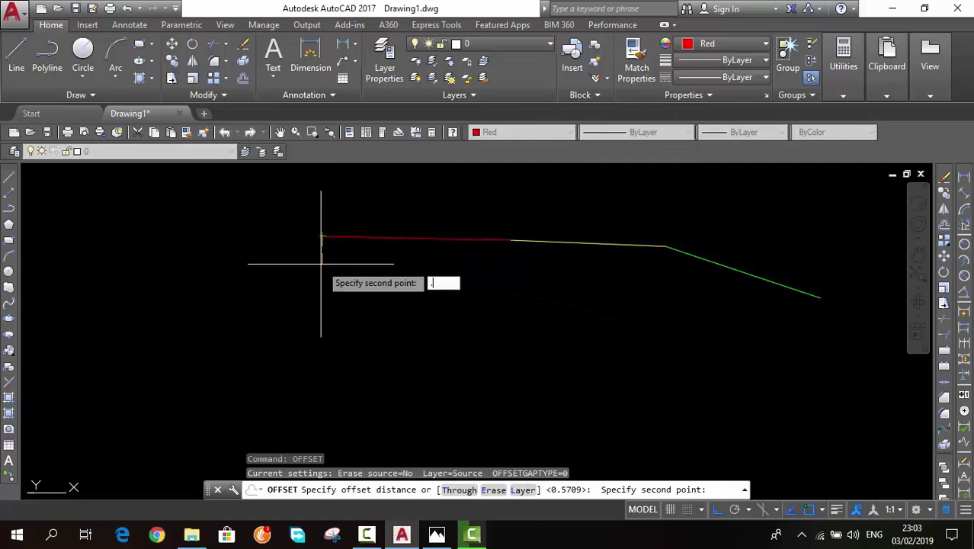
text(.1)
key(Return)
click(321, 235)
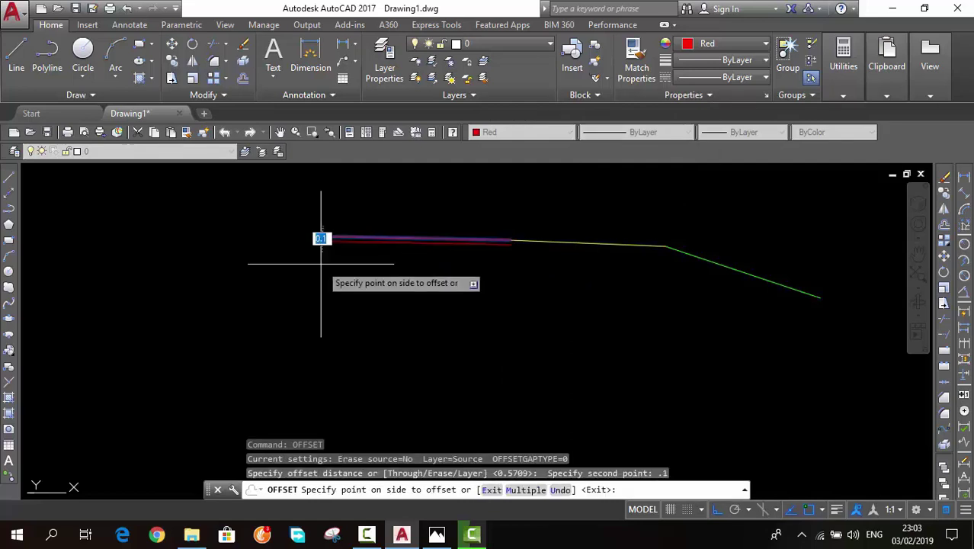
click(373, 269)
click(416, 245)
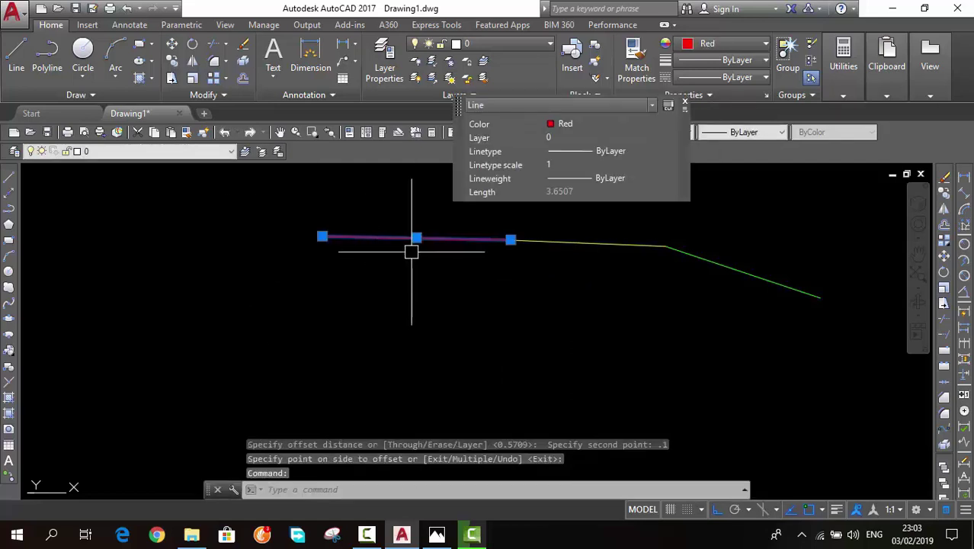
key(Return)
key(Return)
click(323, 239)
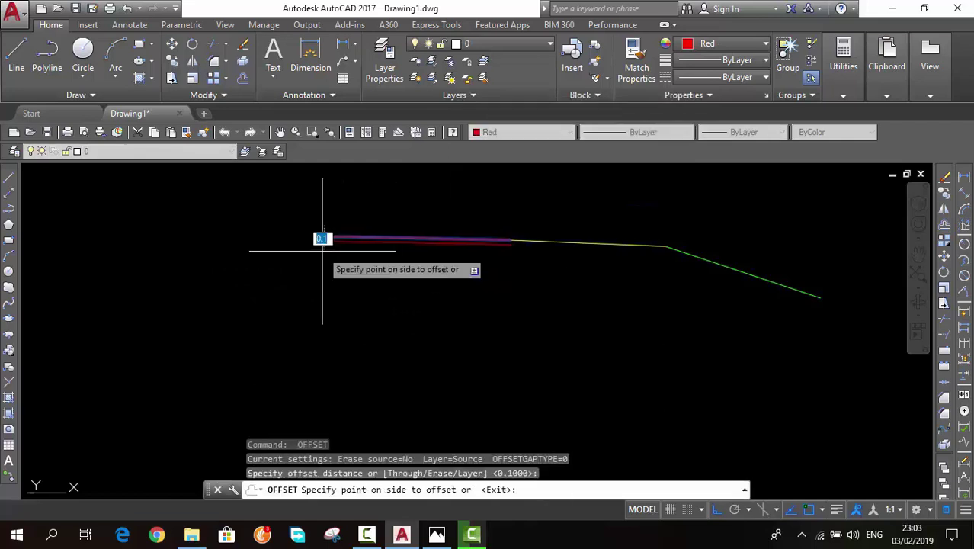
click(347, 259)
key(Escape)
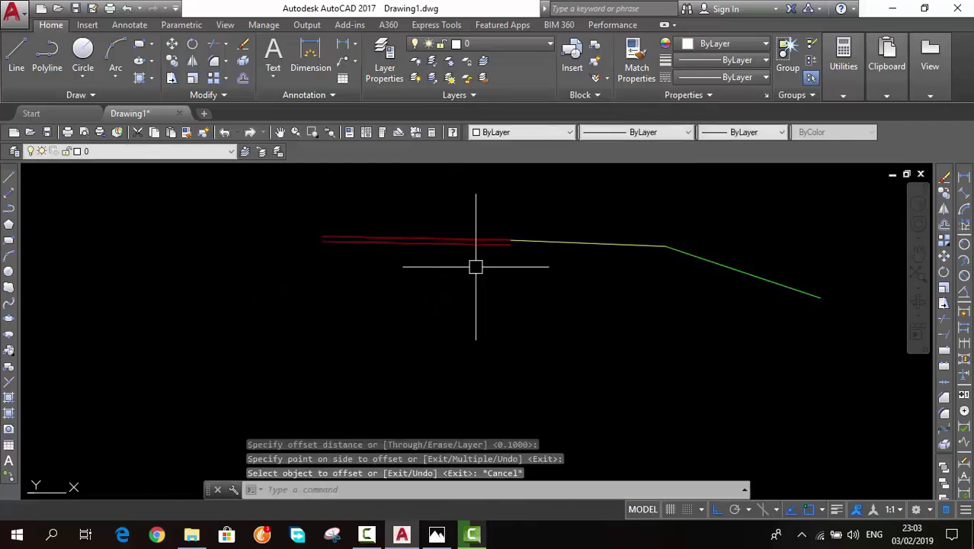
scroll(473, 265, up, 2)
scroll(509, 239, up, 3)
Step: Close the right end with a vertical line from the lower red line to the yellow line's end
text(l)
key(Return)
scroll(602, 347, up, 2)
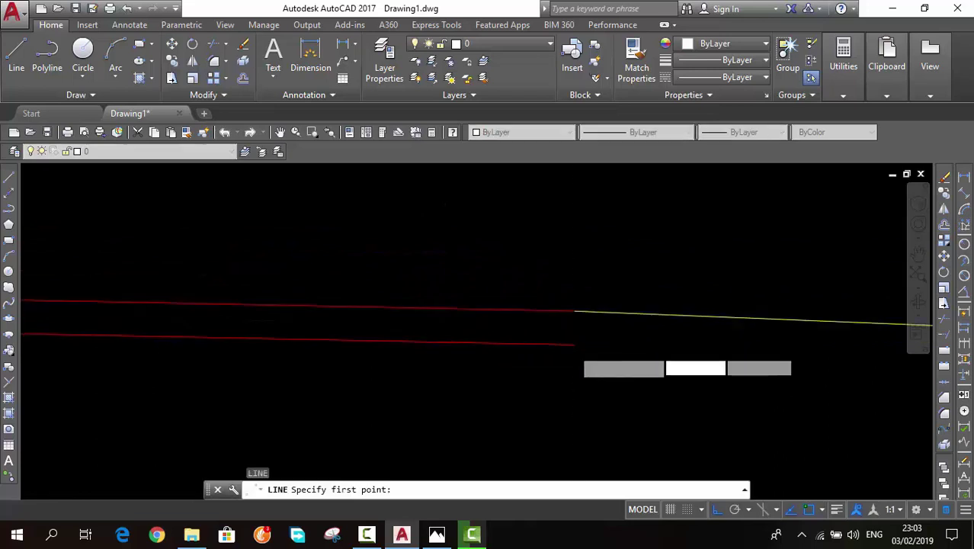
scroll(576, 337, up, 4)
click(579, 338)
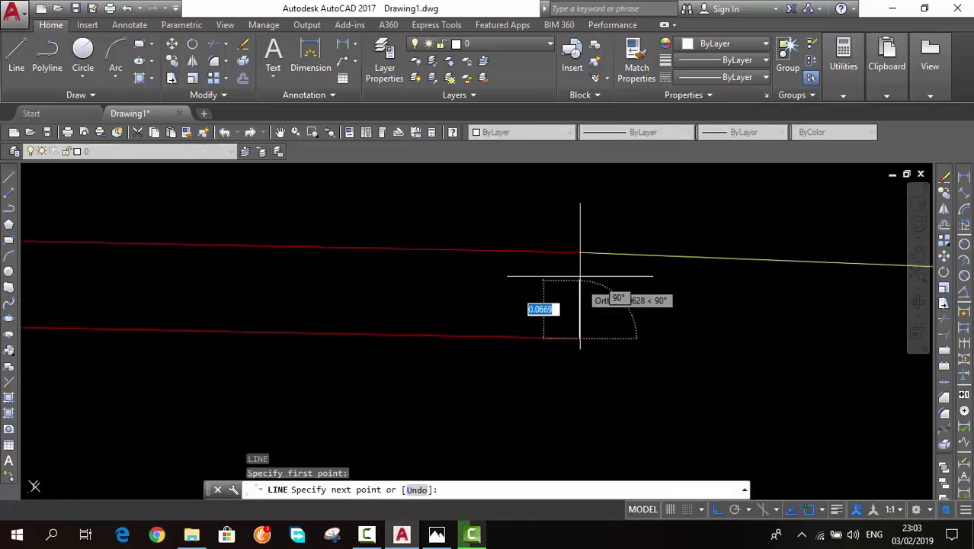
click(581, 253)
key(Escape)
scroll(792, 305, down, 4)
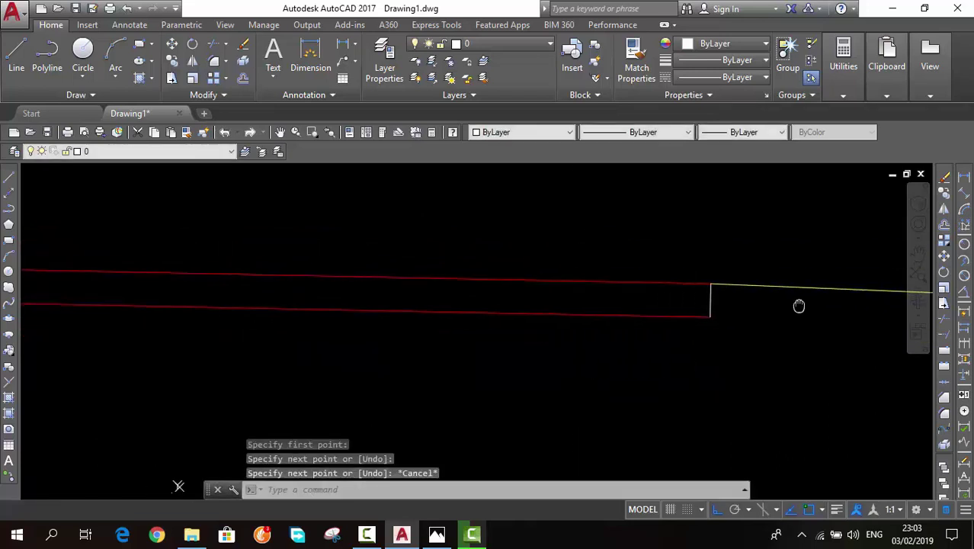
Step: Close the left end of the red pavement lines with a short line, then switch to the photo
text(l)
key(Return)
scroll(764, 339, down, 4)
middle_drag(455, 331, 602, 336)
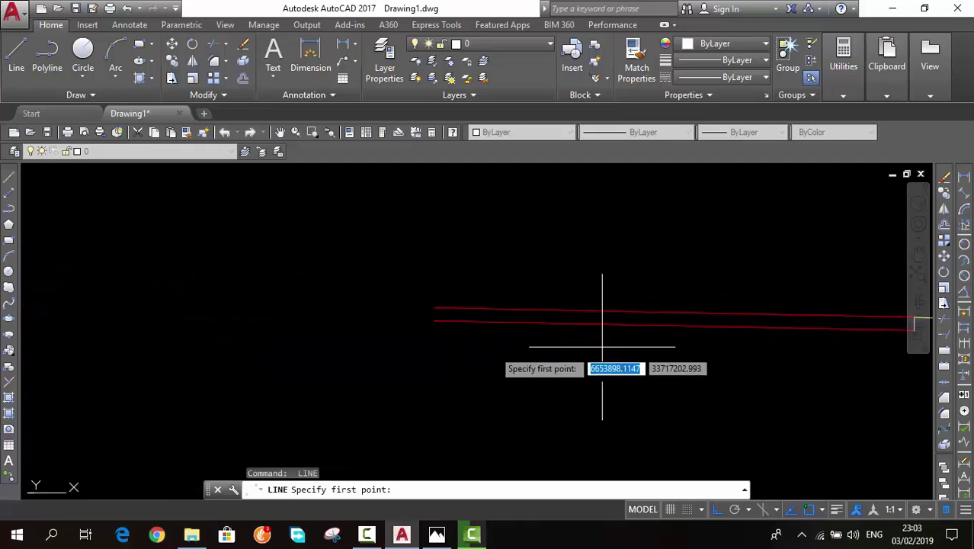
click(432, 311)
click(397, 313)
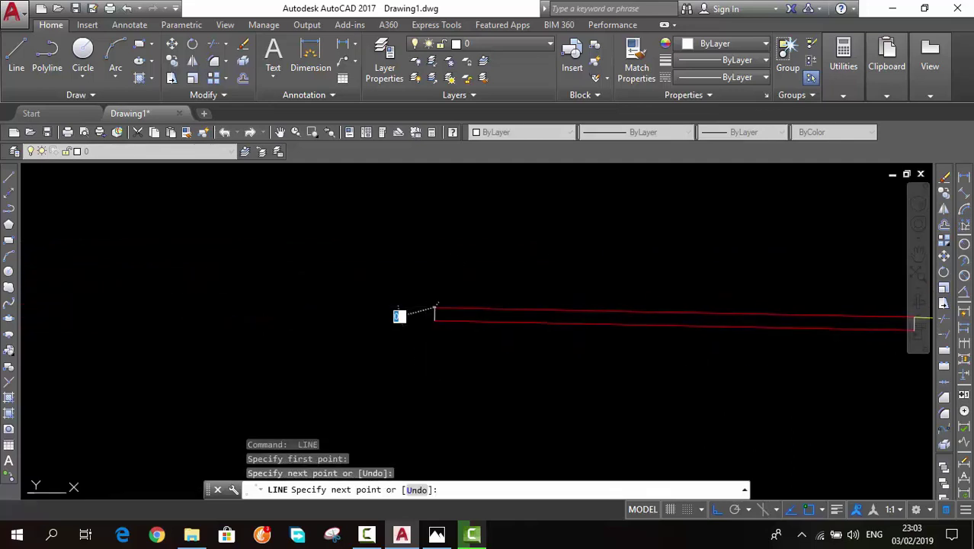
key(Return)
scroll(530, 343, down, 2)
key(Escape)
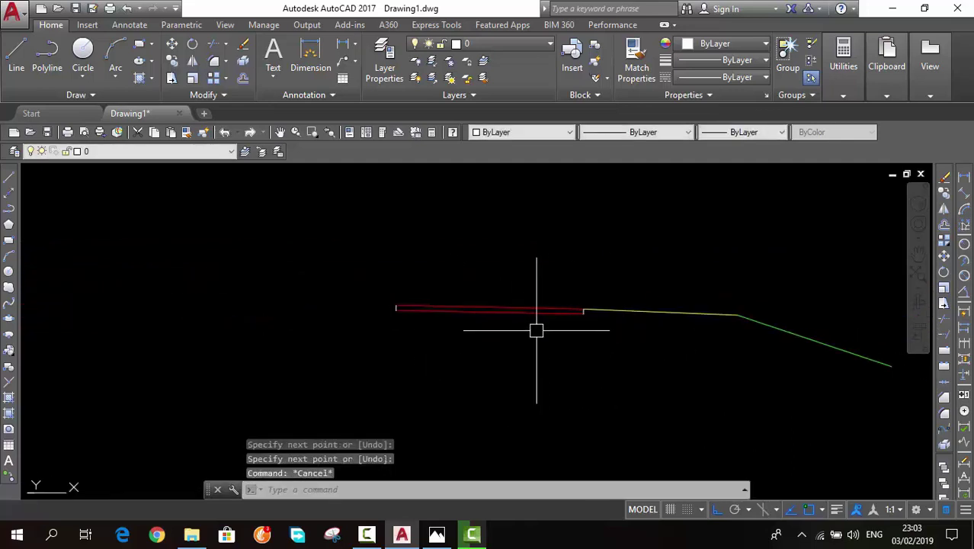
click(437, 534)
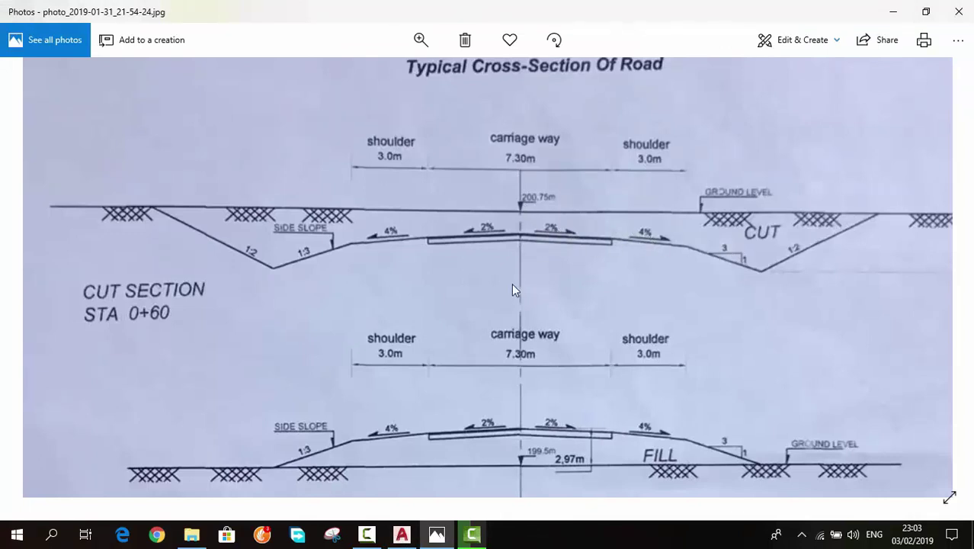
Step: Switch from the cross-section photo back to the AutoCAD road drawing
click(401, 534)
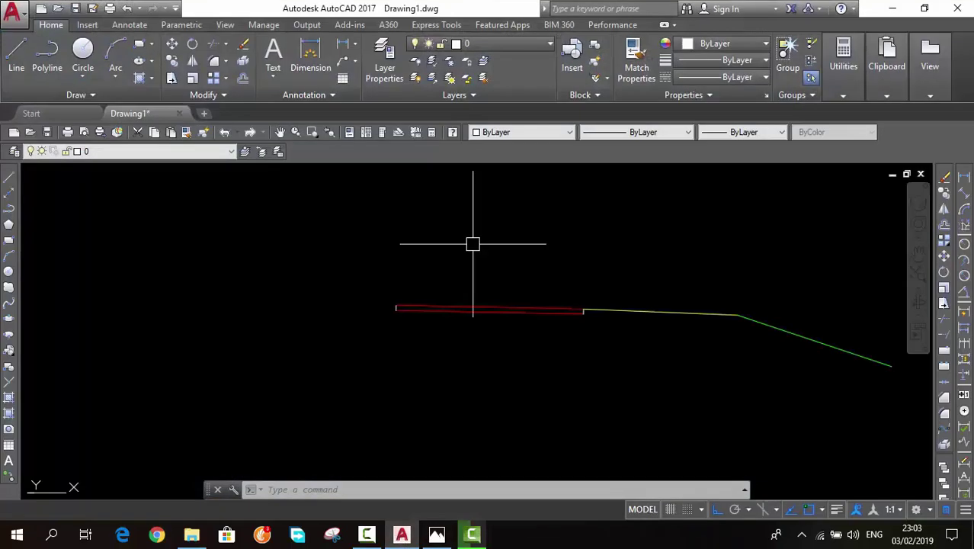
Step: Offset the red pavement line and yellow shoulder line 0.5 upward, leaving the green slope unchanged
click(529, 307)
text(off)
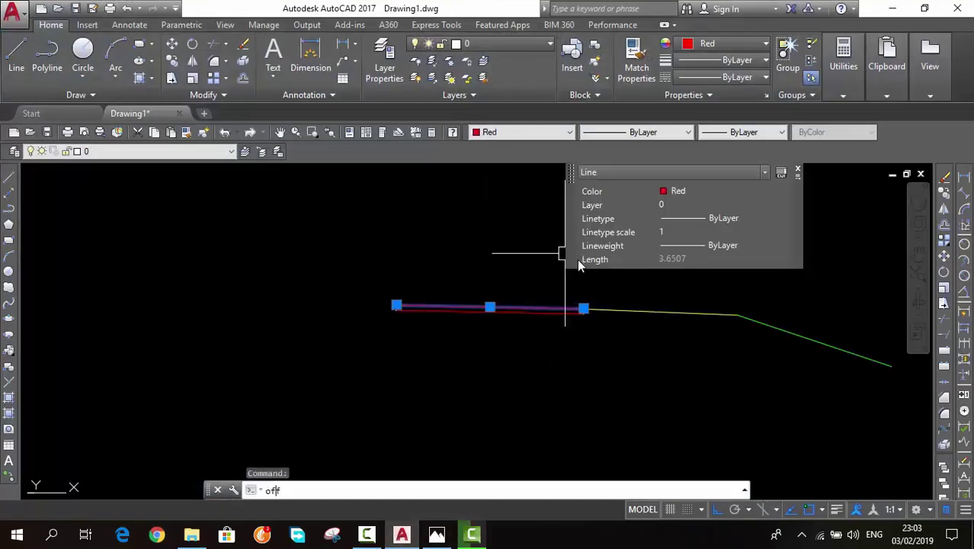
key(Return)
key(Escape)
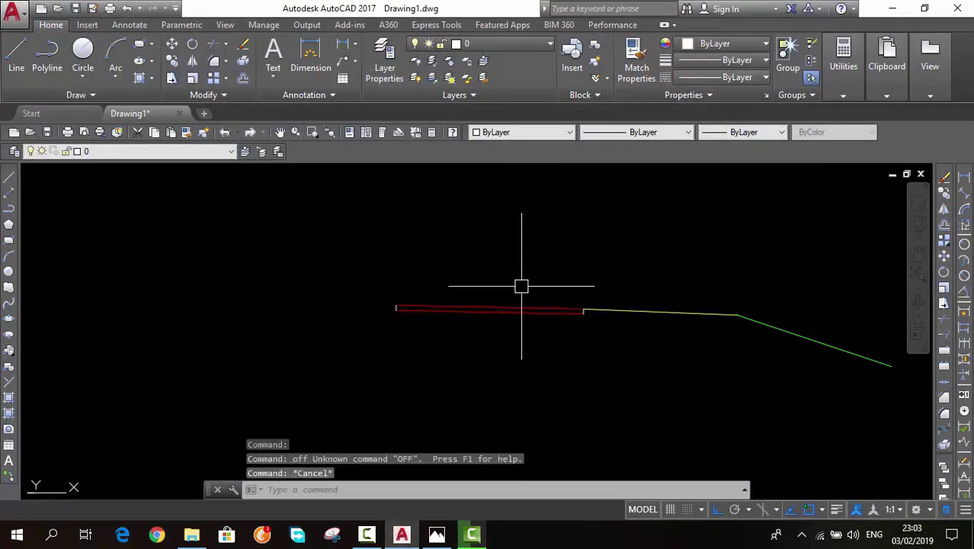
text(o)
key(Return)
text(3)
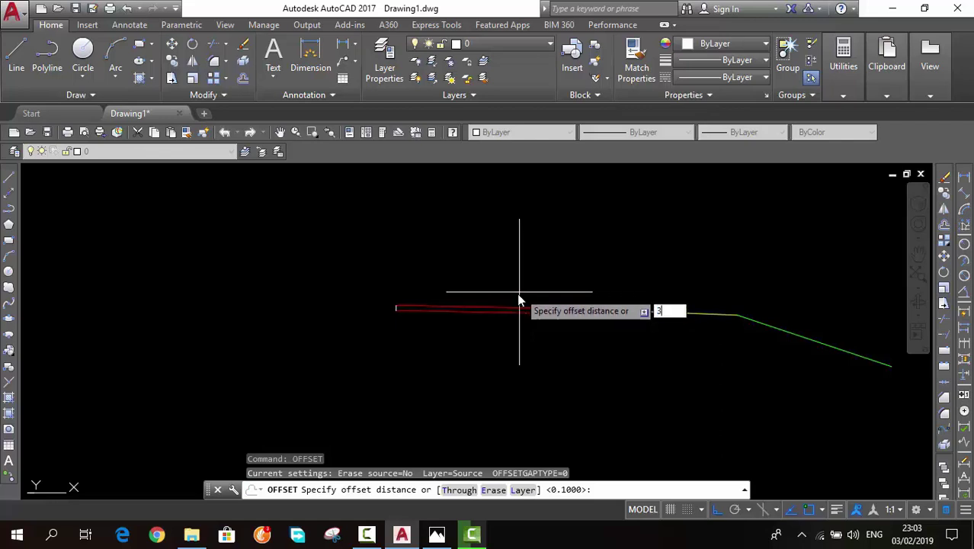
text(.5)
key(Return)
click(503, 305)
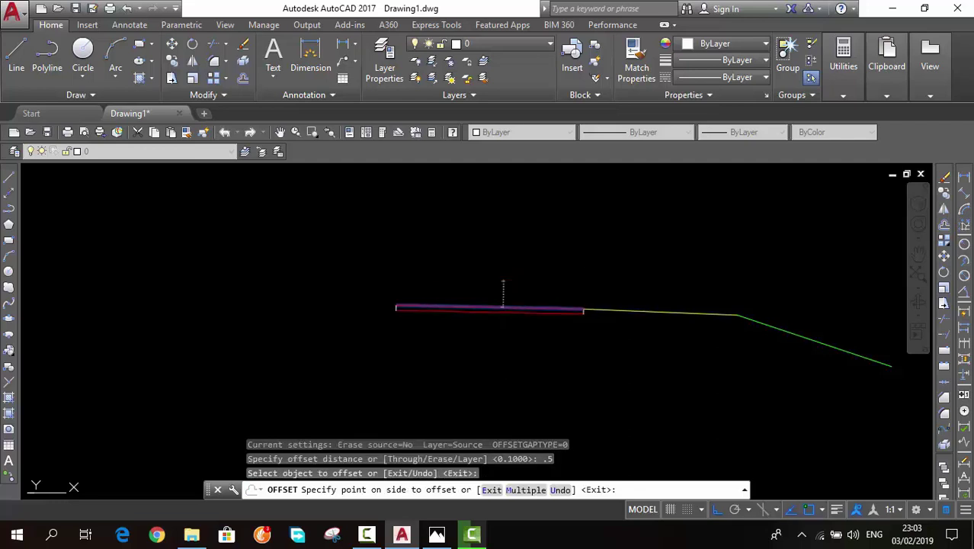
click(502, 284)
click(645, 314)
click(649, 290)
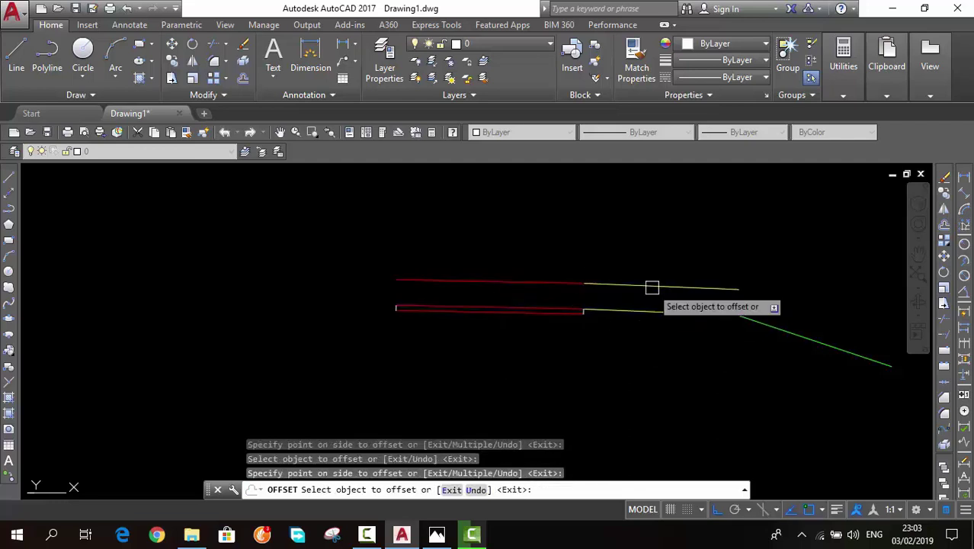
click(771, 327)
key(Escape)
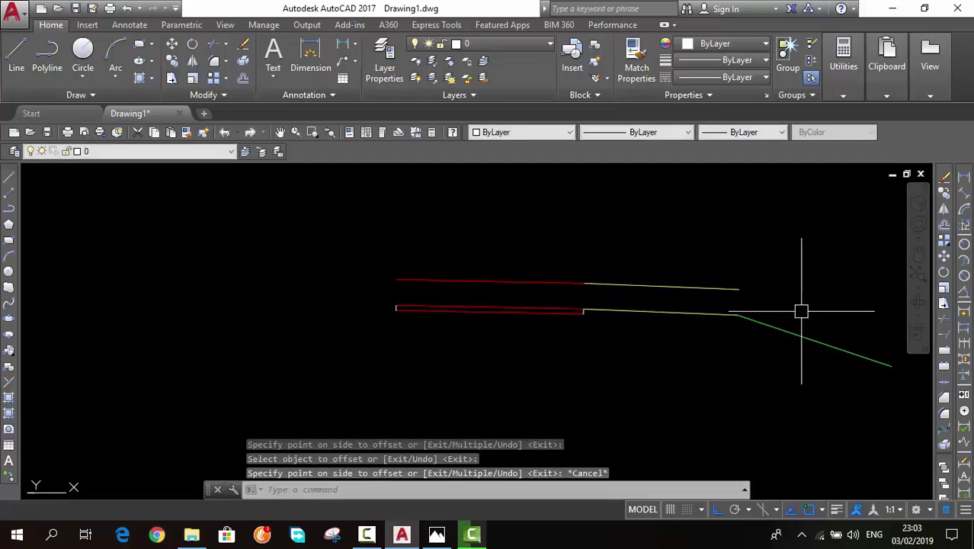
text(l)
key(Return)
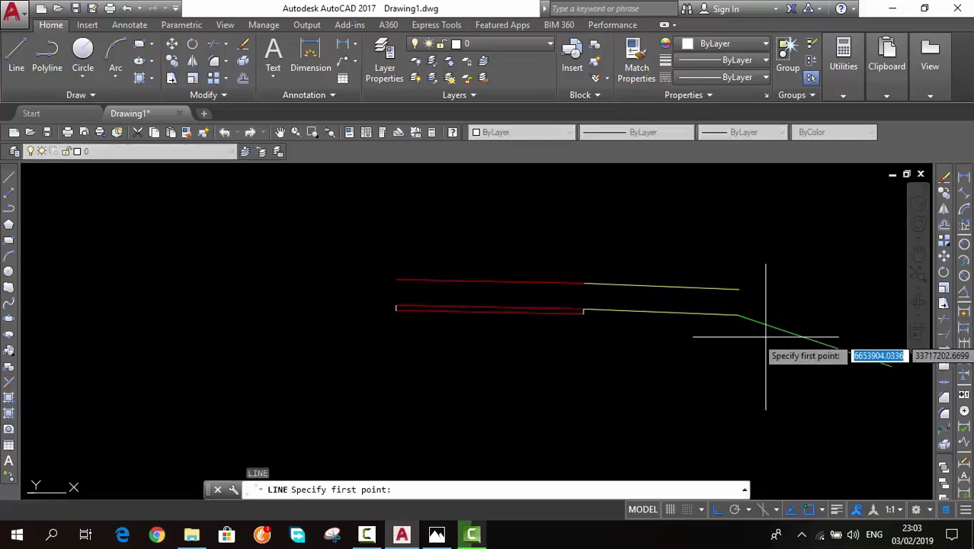
click(771, 326)
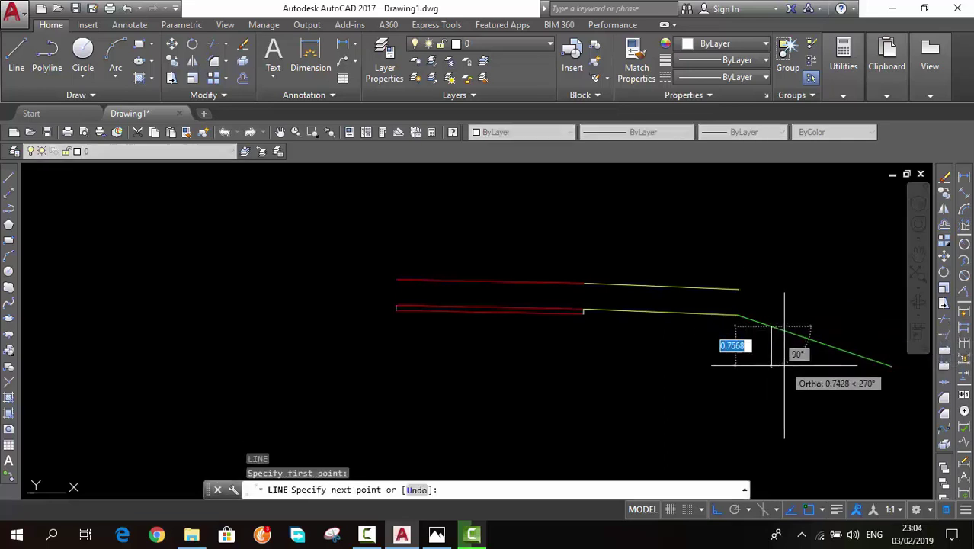
key(Return)
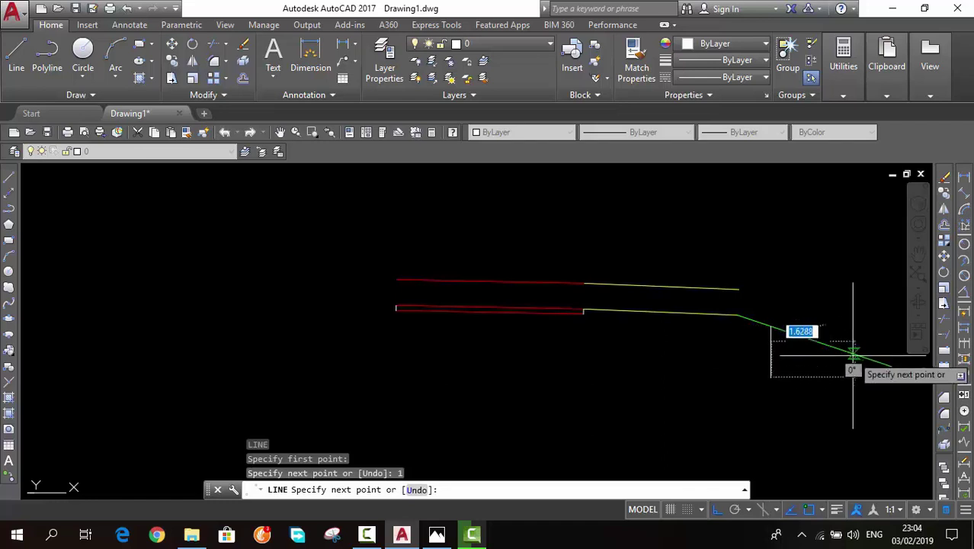
key(ctrl+z)
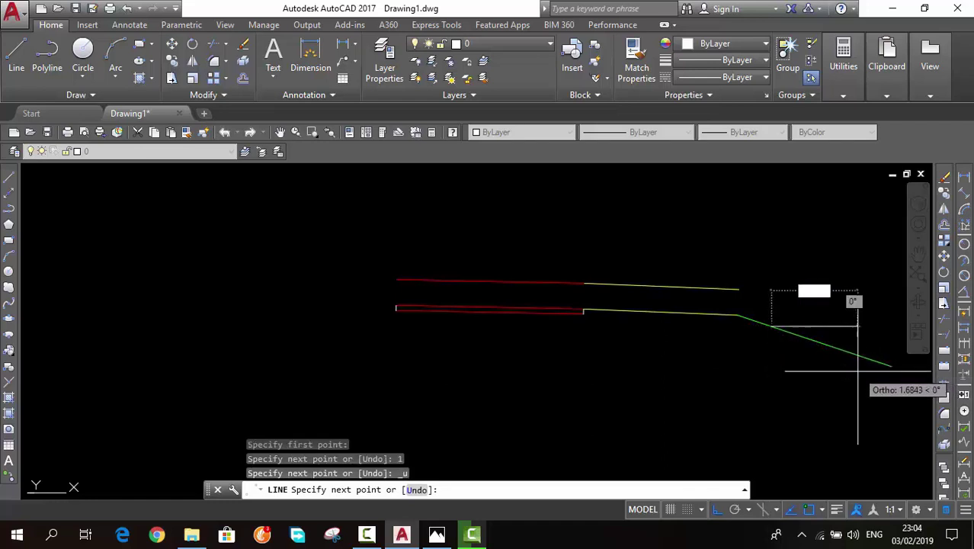
click(771, 367)
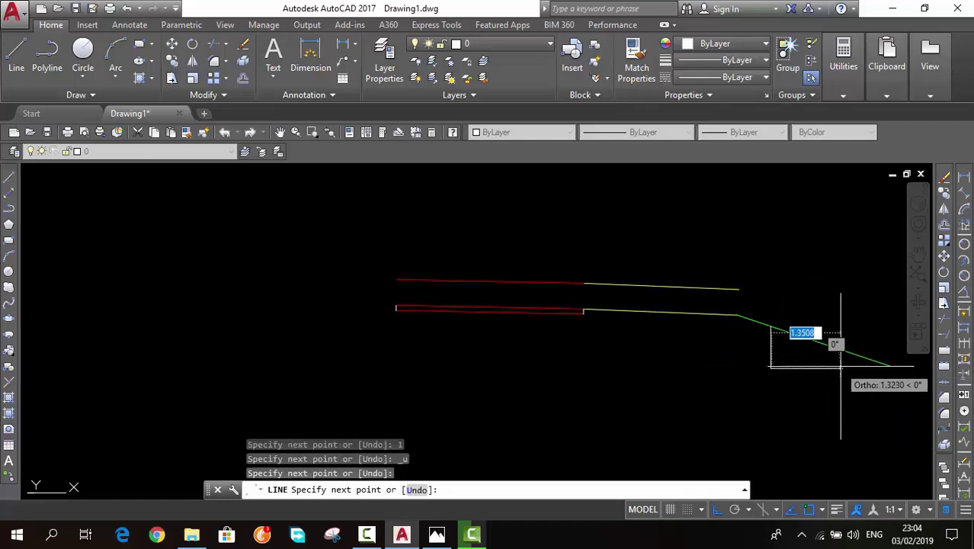
click(881, 367)
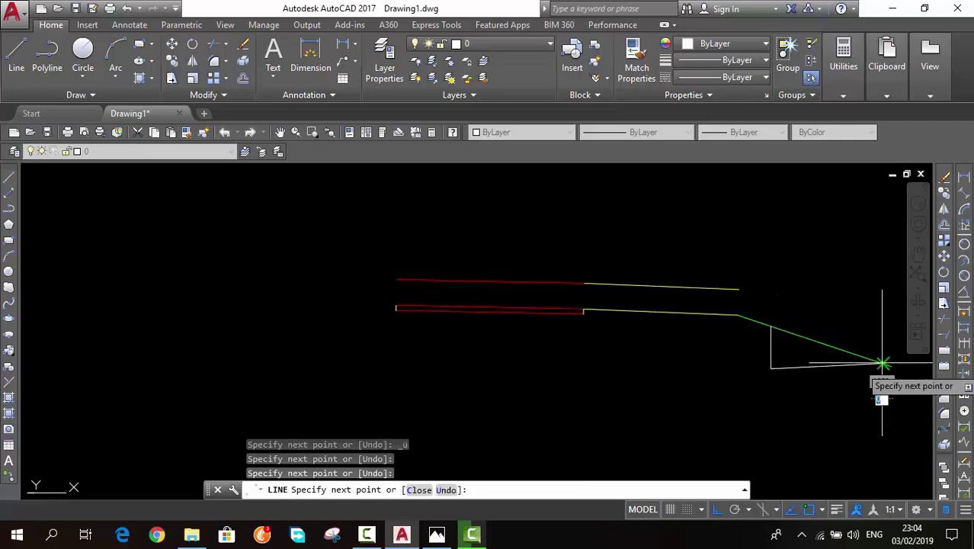
key(Return)
text(u)
key(Return)
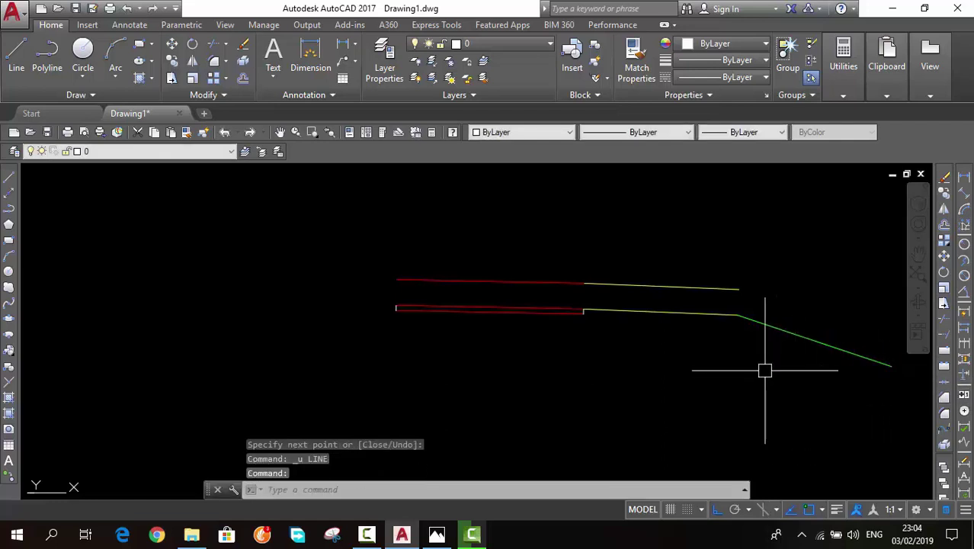
text(u)
key(Return)
text(u)
key(Return)
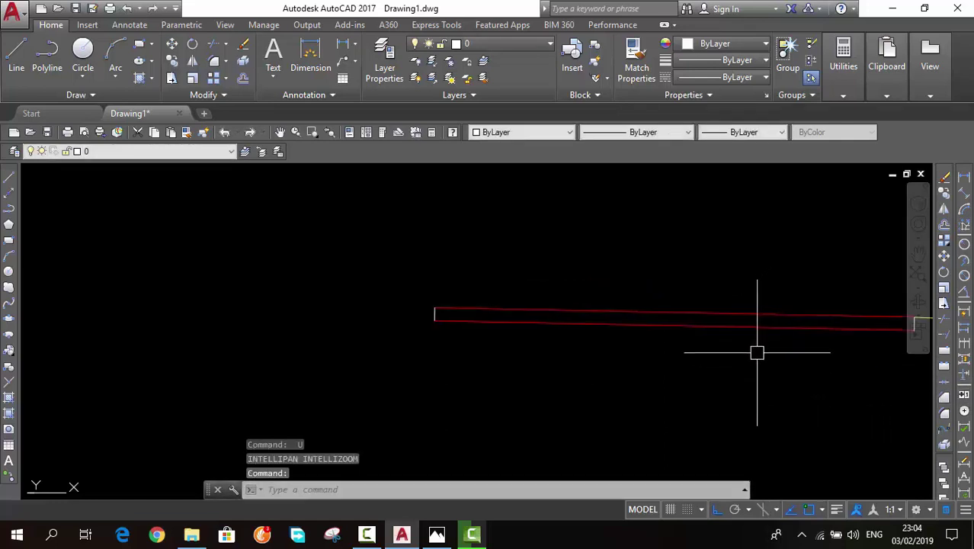
key(ctrl+y)
key(ctrl+y)
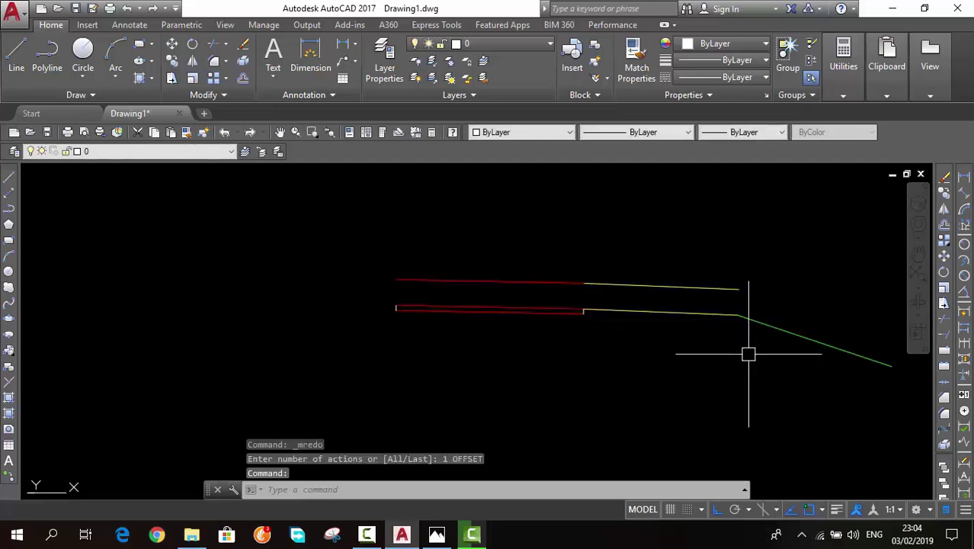
Step: Draw a vertical and a horizontal helper line under the green ditch slope, forming a small triangle
text(l)
key(Return)
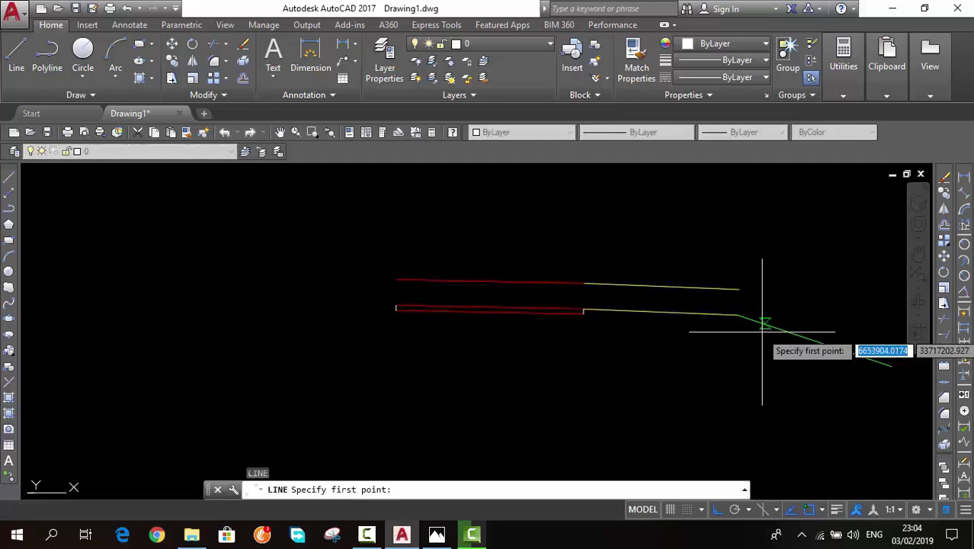
click(776, 329)
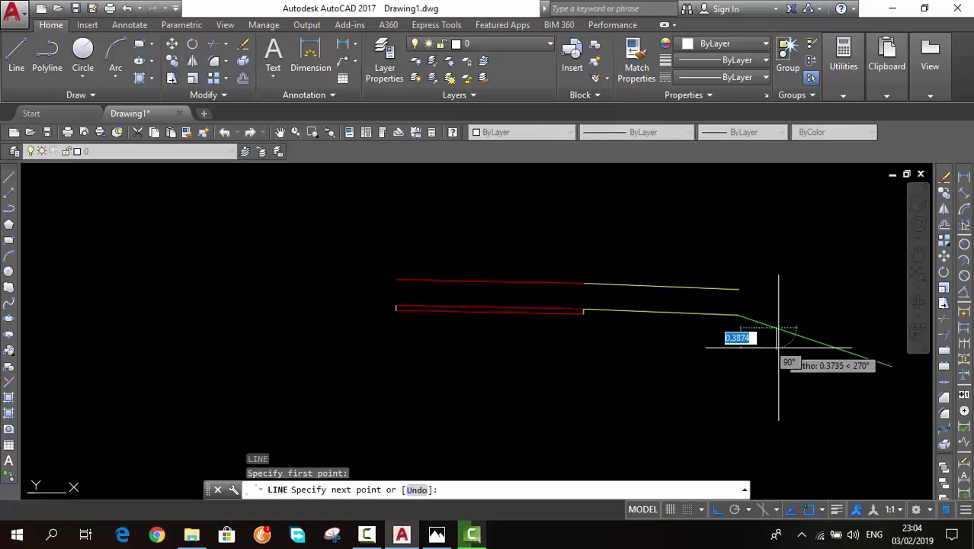
click(775, 348)
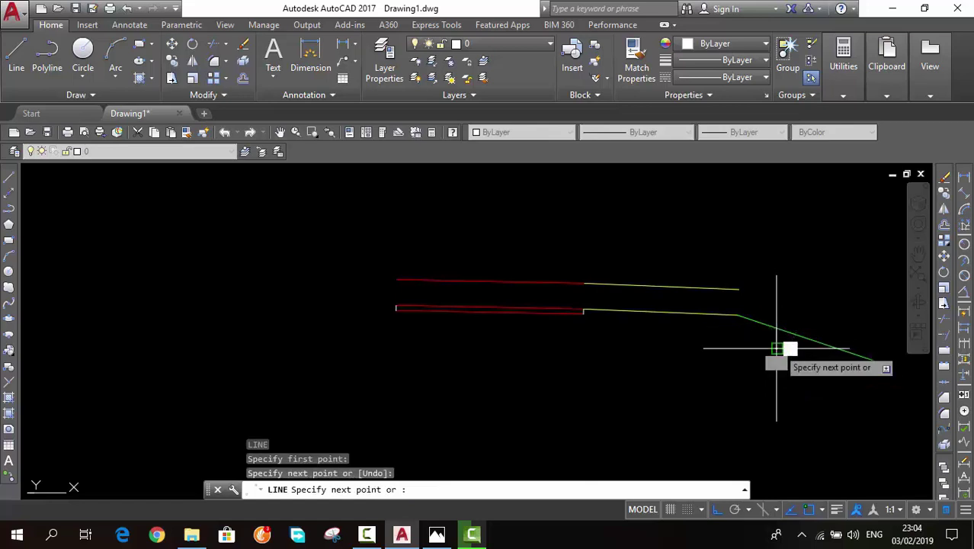
click(835, 349)
key(Return)
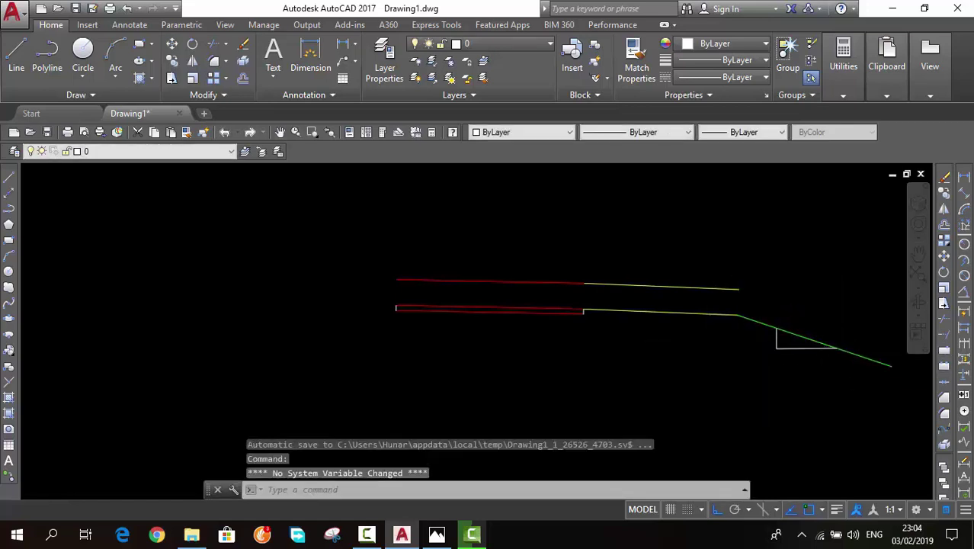
scroll(766, 349, up, 5)
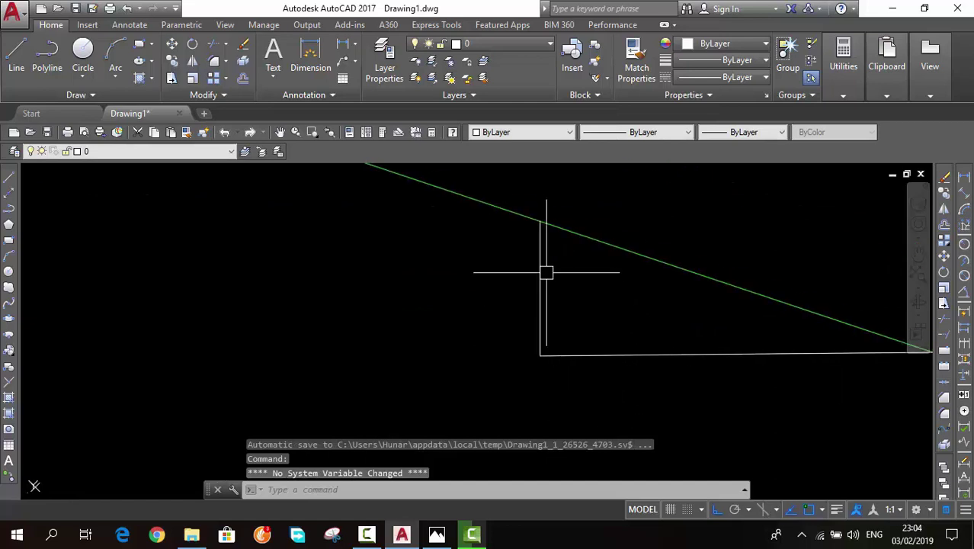
scroll(621, 340, down, 4)
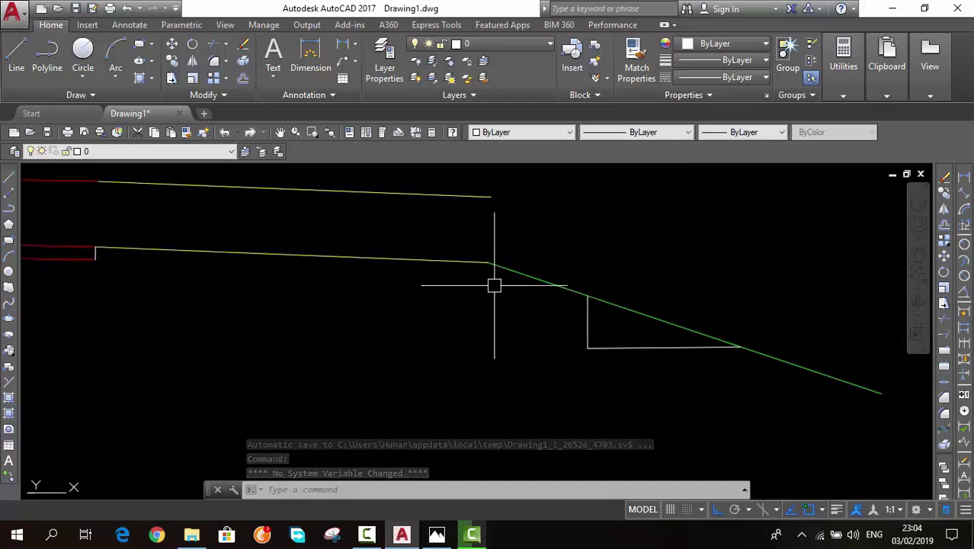
middle_drag(668, 307, 801, 314)
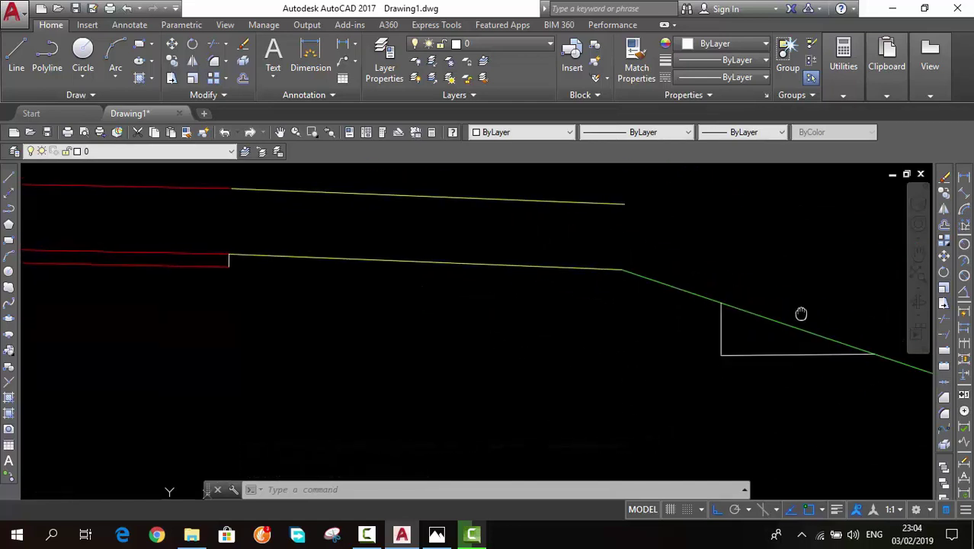
scroll(642, 288, down, 4)
middle_drag(641, 287, 718, 304)
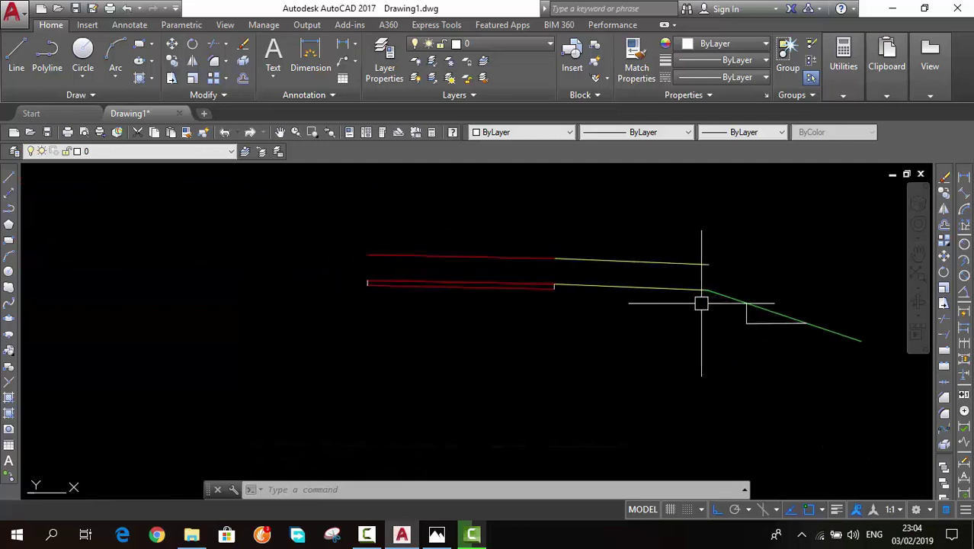
text(re)
key(Return)
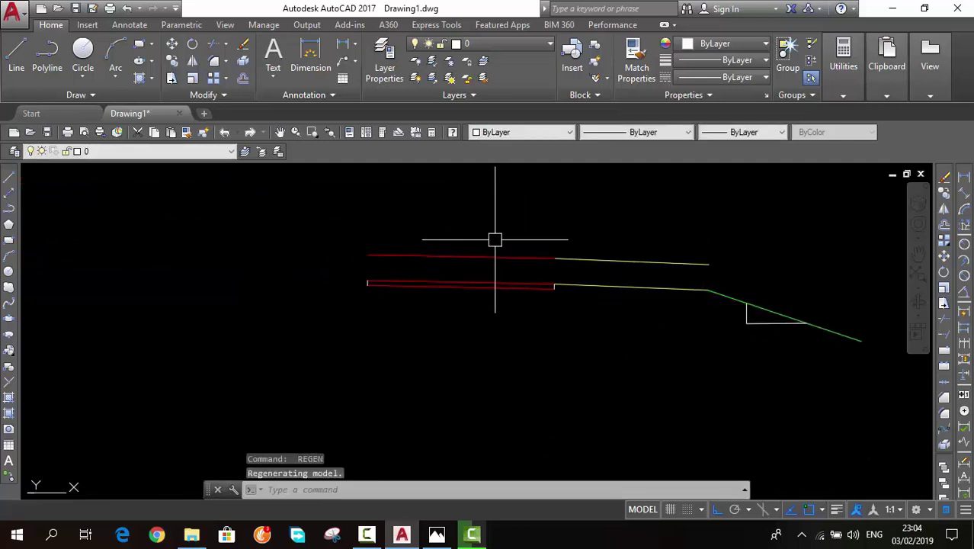
Step: Draw helper rectangles around the middle of the upper red line and the yellow line
text(re)
key(Return)
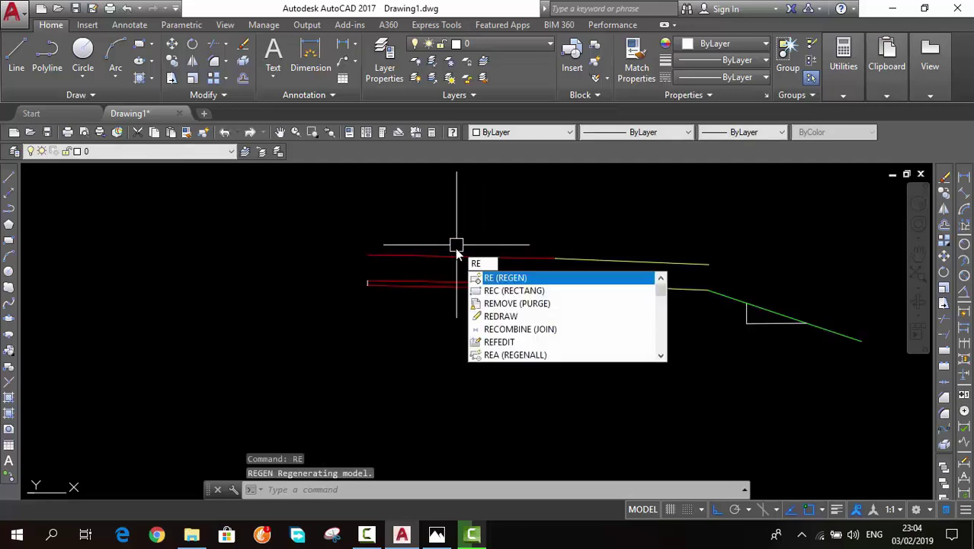
text(c)
key(Return)
click(438, 244)
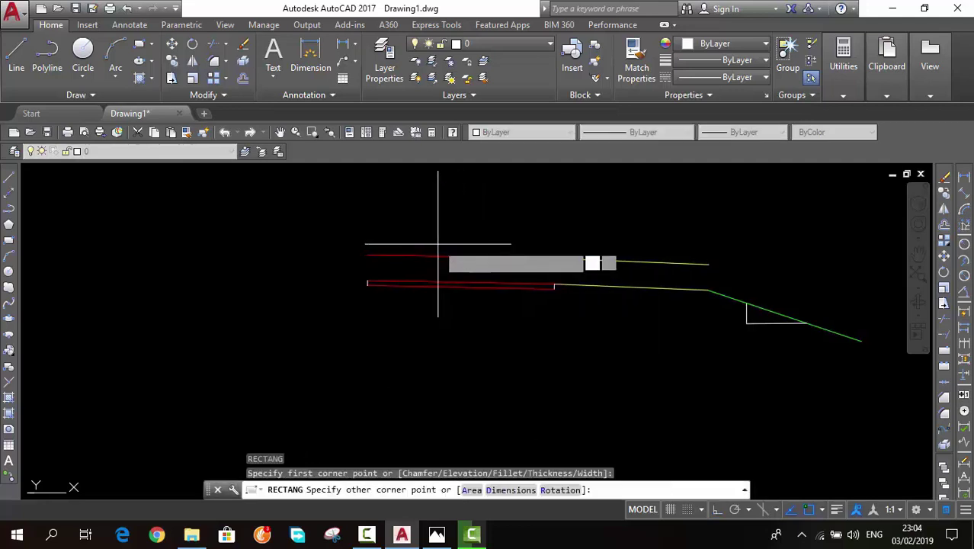
click(519, 268)
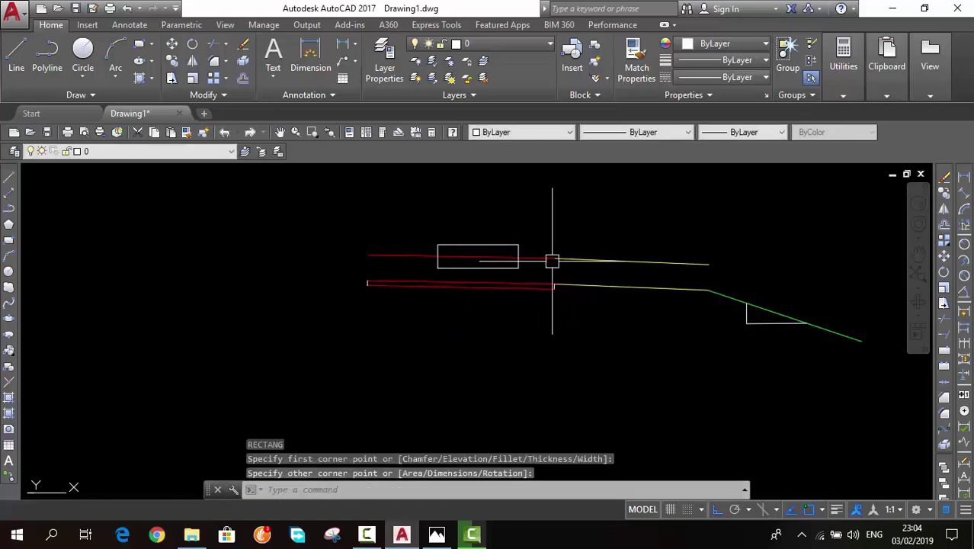
key(Return)
click(594, 240)
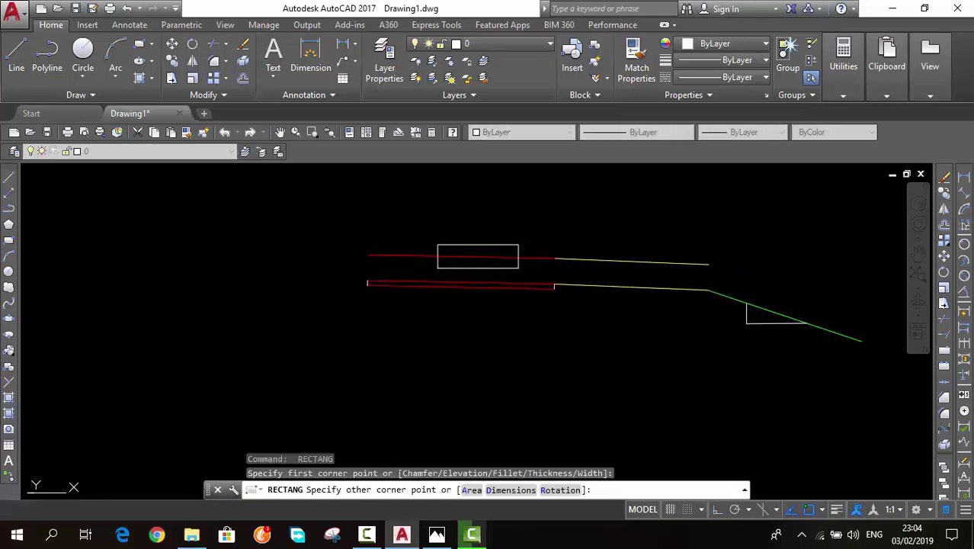
click(672, 262)
key(Escape)
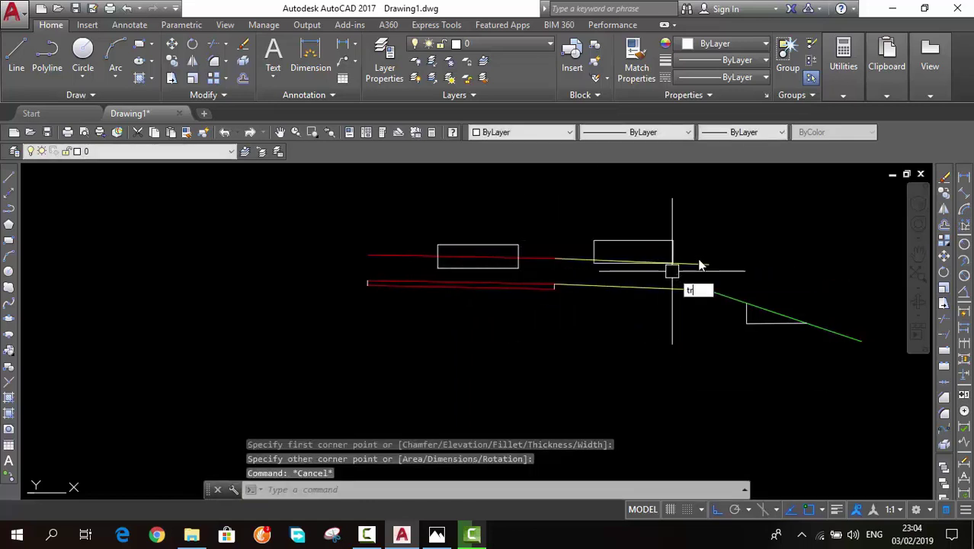
Step: Trim the red and yellow lines against the rectangles, leaving short pieces
key(Return)
key(Return)
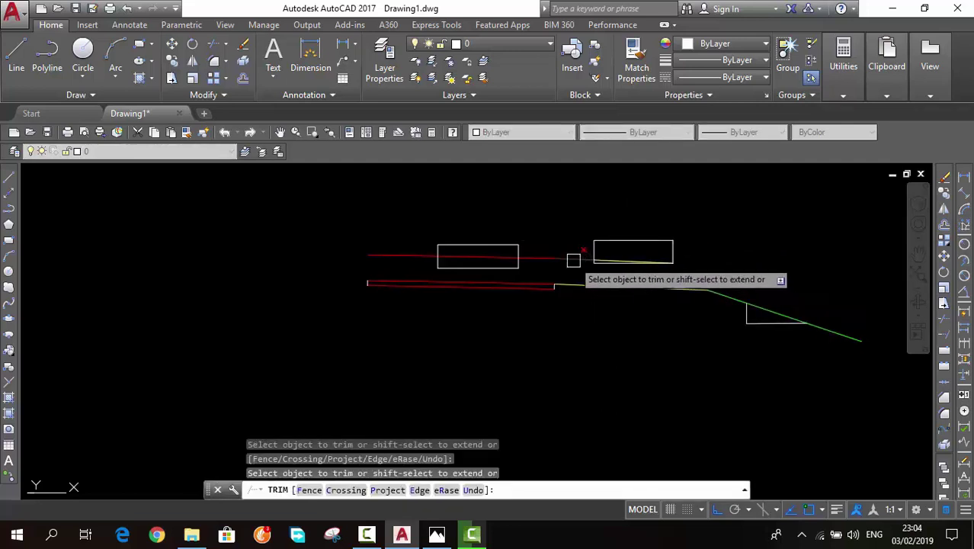
click(545, 257)
click(427, 256)
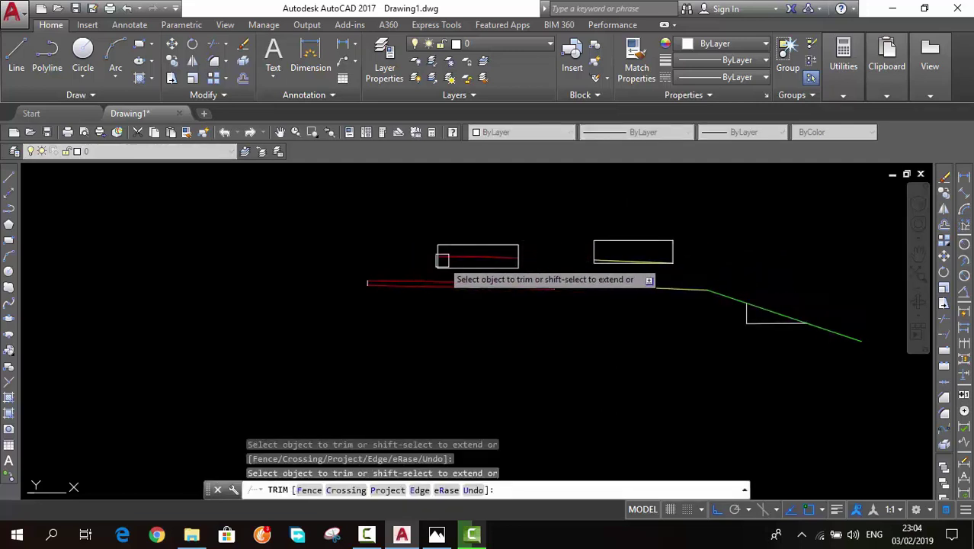
click(488, 244)
key(Escape)
Step: Erase both temporary helper rectangles
click(517, 244)
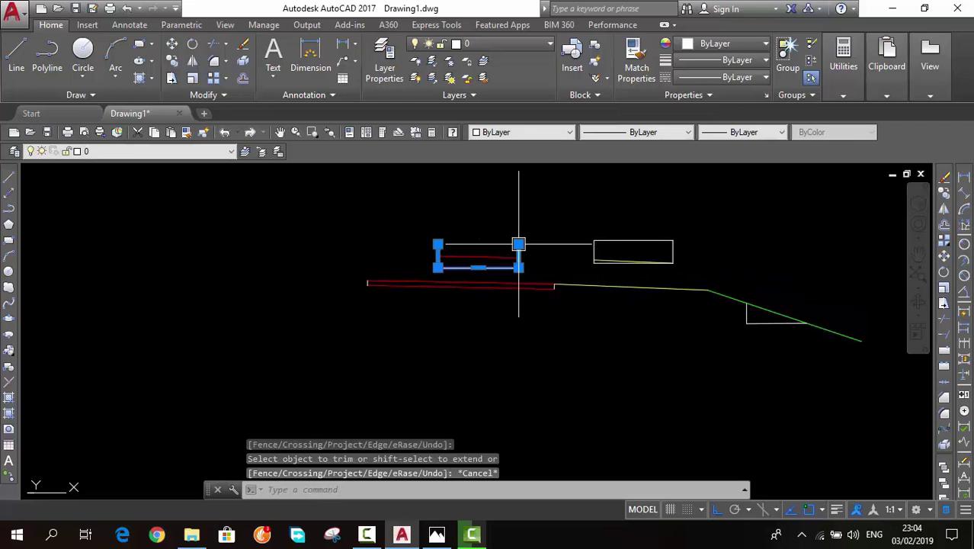
click(627, 236)
text(e)
key(Return)
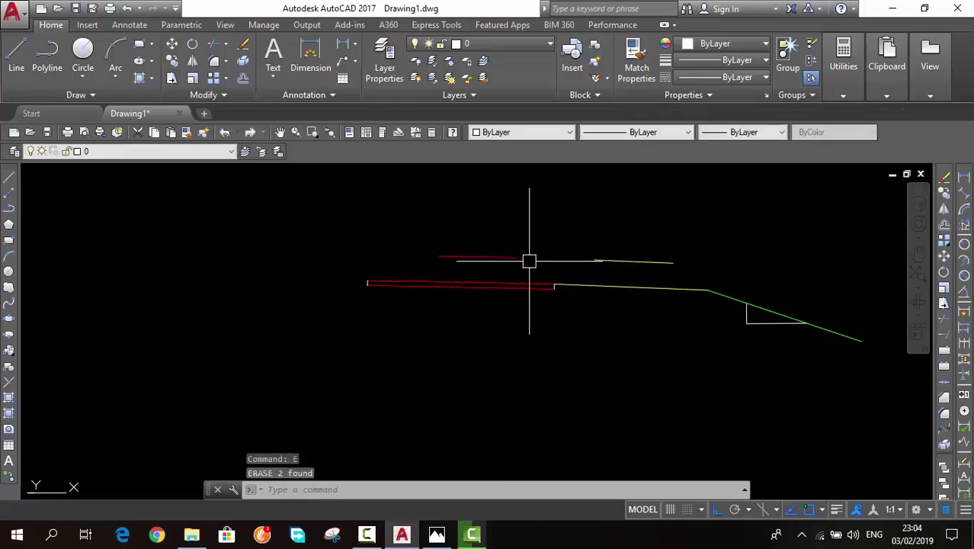
middle_drag(530, 261, 554, 259)
text(l)
key(Return)
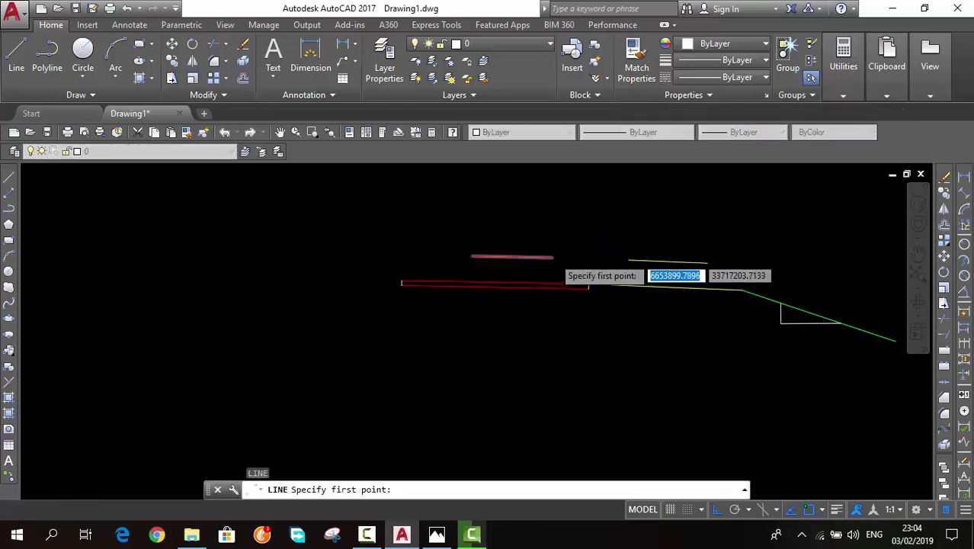
Step: With Ortho off, draw a small triangle marker at the end of the short red line
scroll(566, 275, up, 3)
click(553, 257)
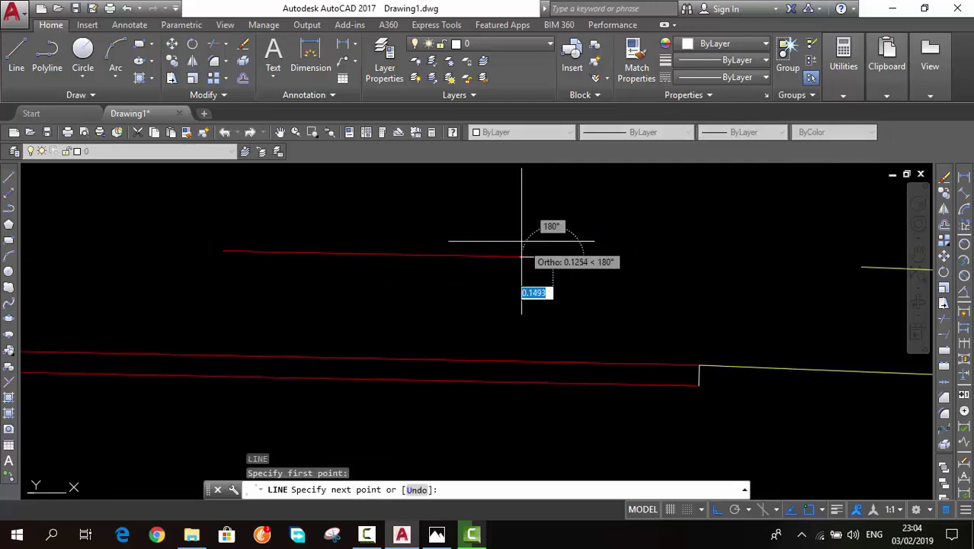
click(714, 512)
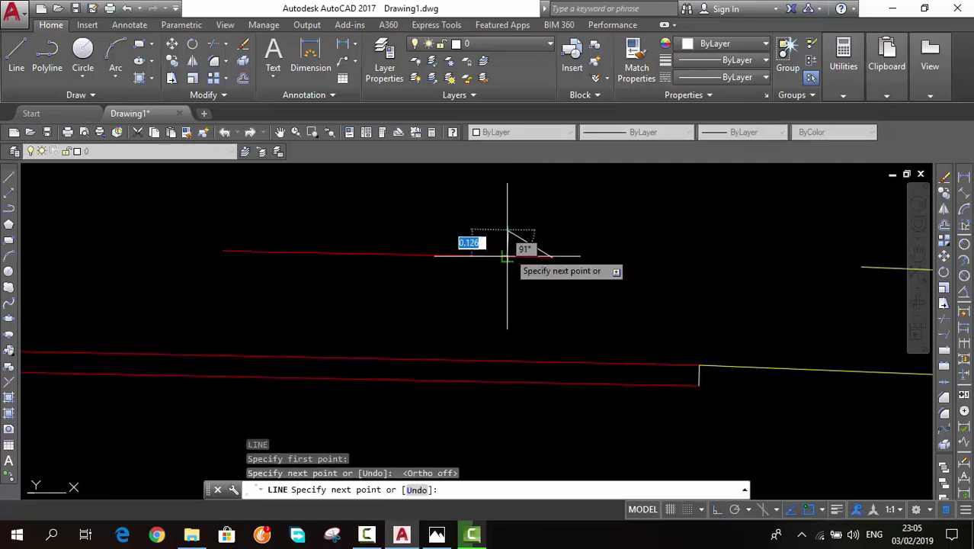
click(508, 232)
click(508, 256)
key(Escape)
Step: Draw a matching triangle marker at the end of the short yellow line
mouse_move(699, 274)
middle_down()
mouse_move(474, 275)
mouse_move(634, 282)
middle_up()
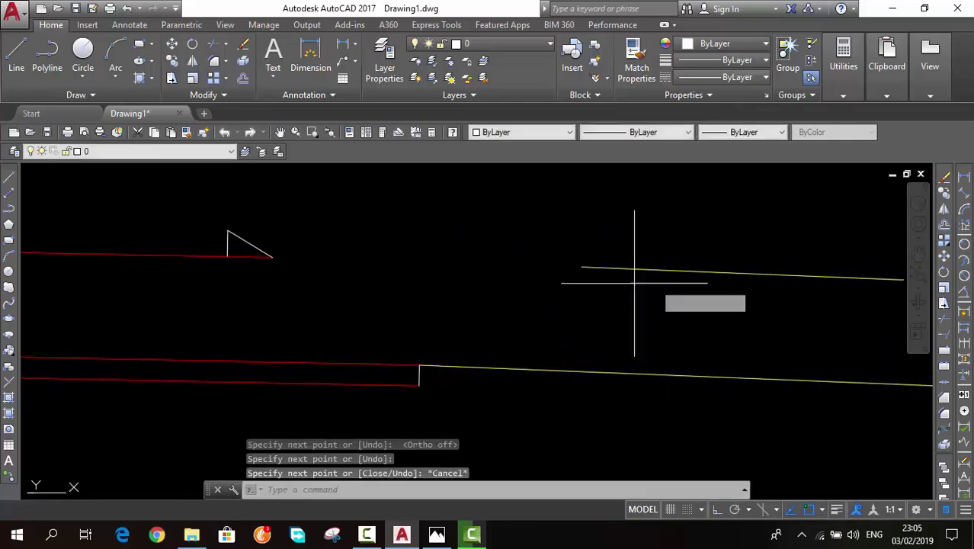
key(Return)
scroll(624, 282, down, 3)
middle_drag(729, 283, 653, 282)
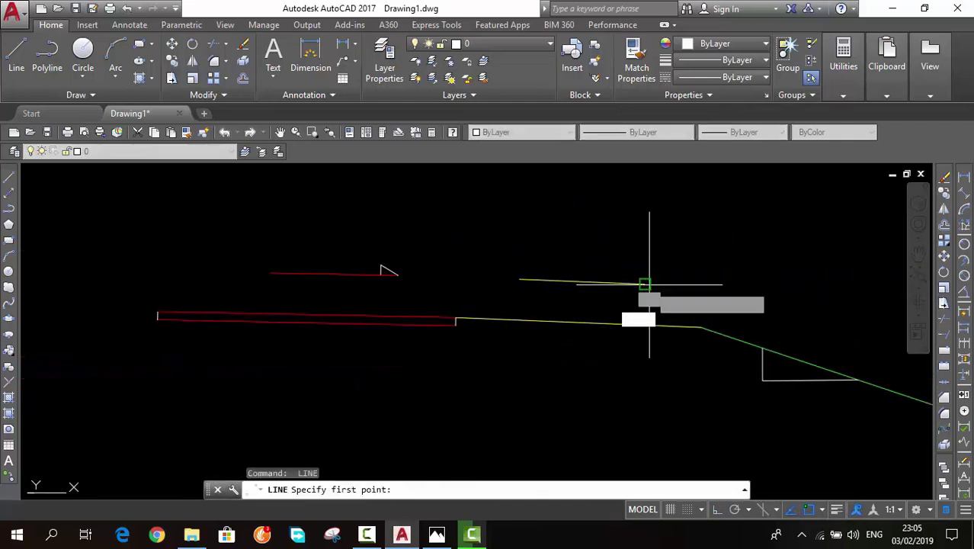
click(645, 284)
click(613, 265)
click(613, 283)
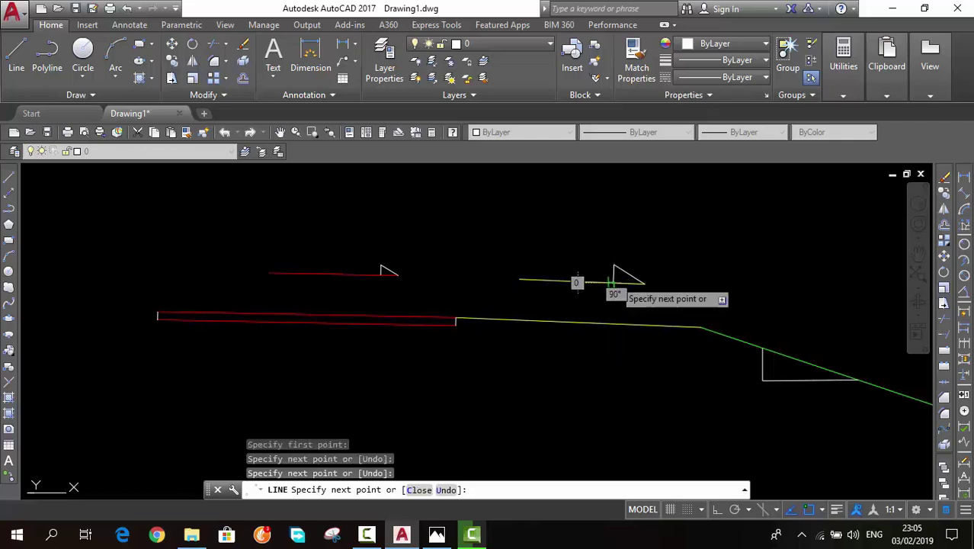
key(Escape)
middle_drag(421, 267, 486, 283)
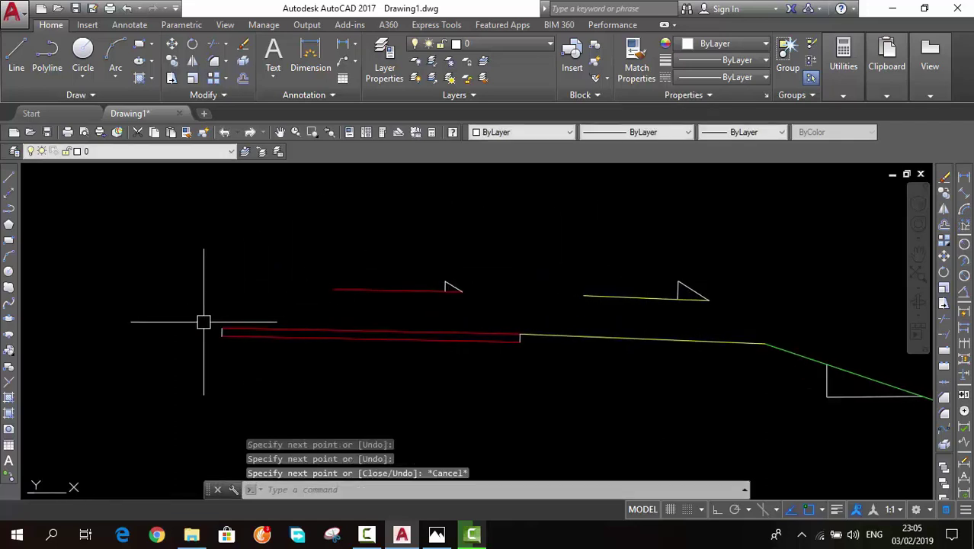
click(8, 462)
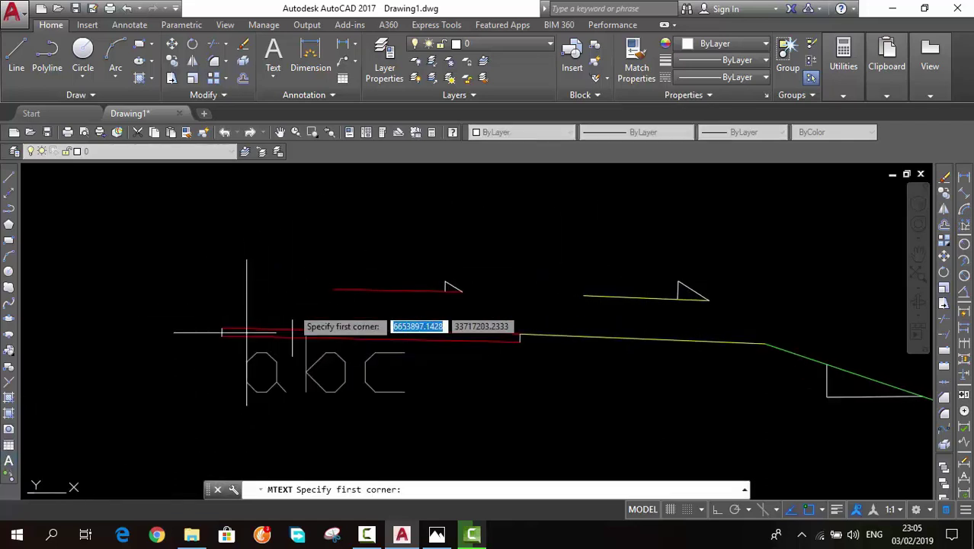
Step: Write a '2%' MText label above the red line with text height 0.3
click(357, 262)
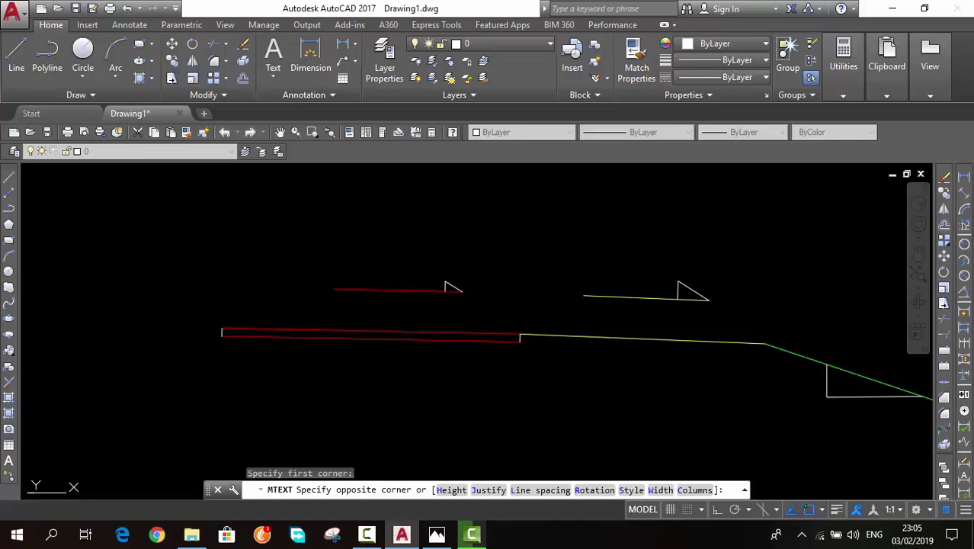
click(412, 360)
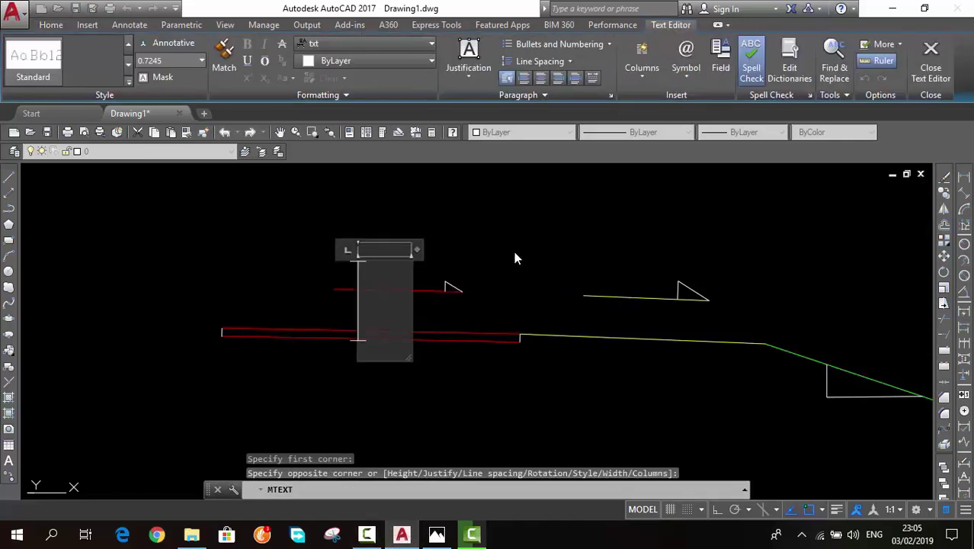
text(2)
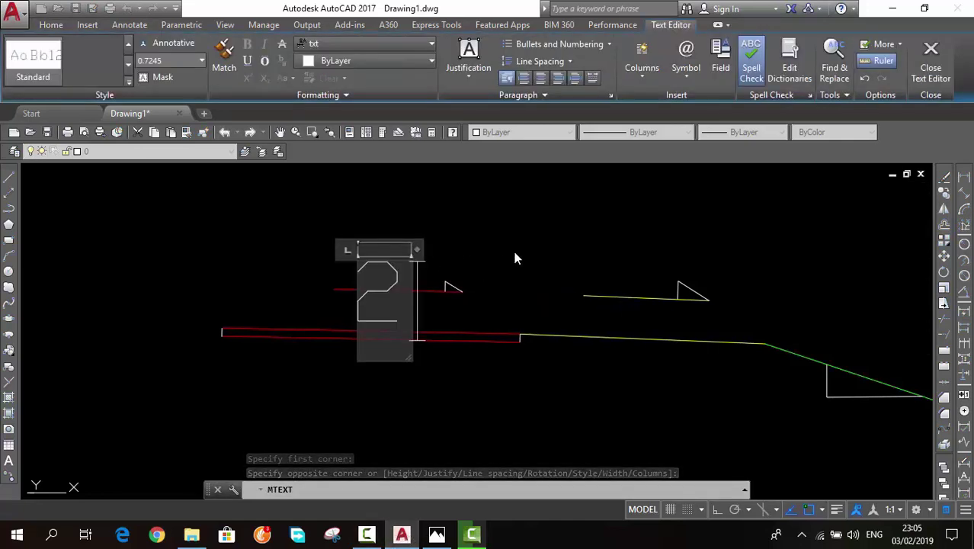
text(/)
drag(358, 301, 426, 312)
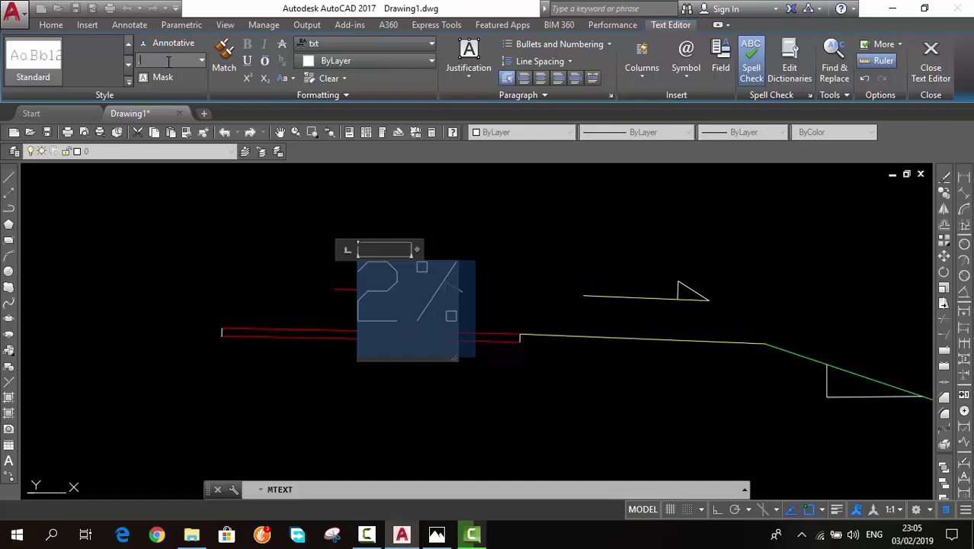
key(Tab)
text(.3)
key(Return)
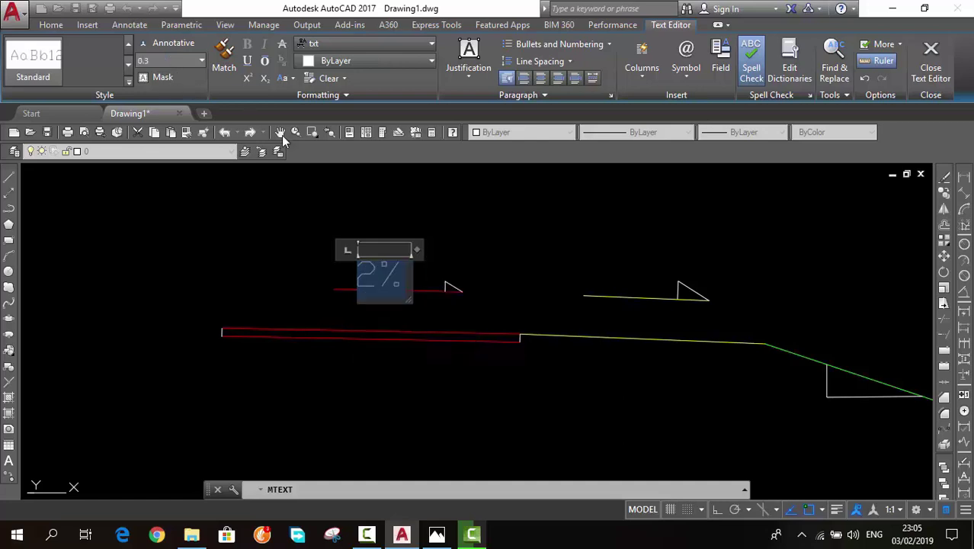
click(467, 260)
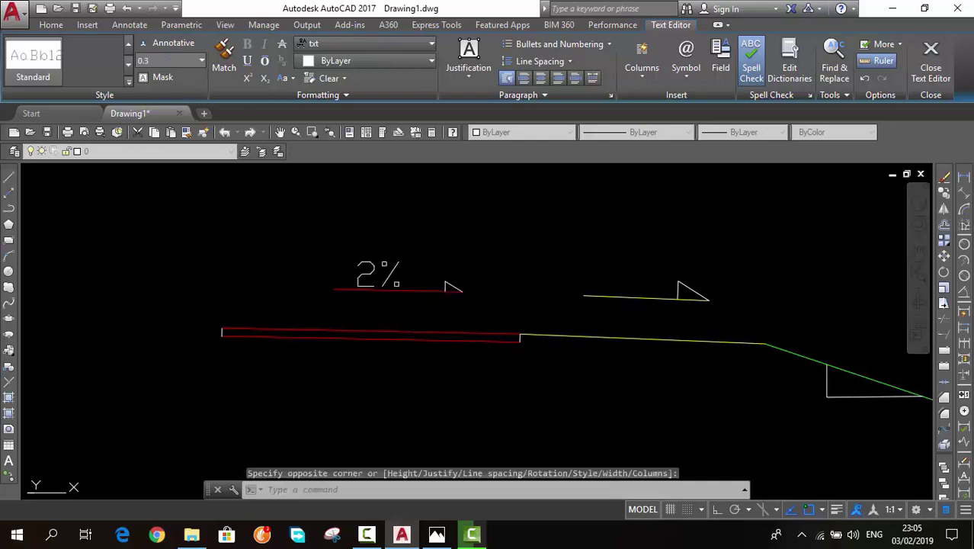
click(381, 278)
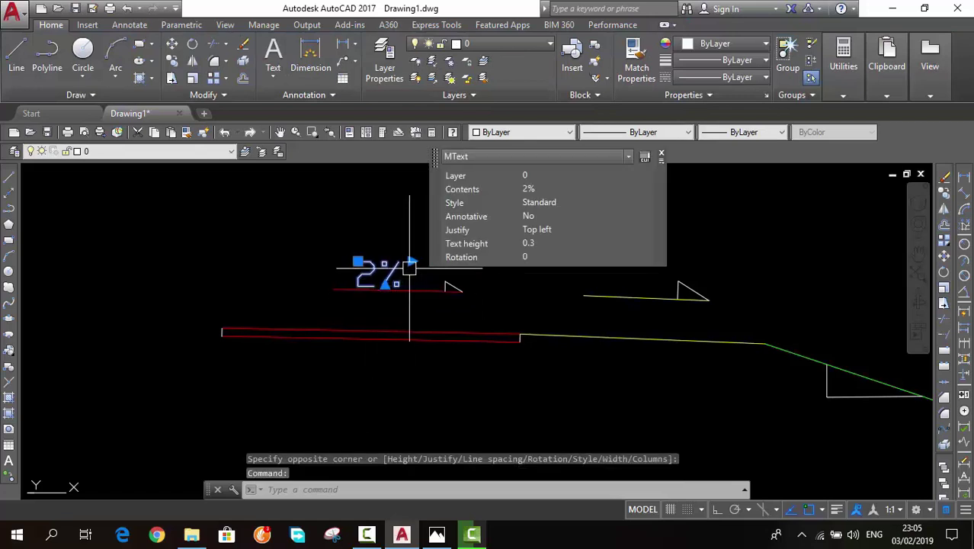
text(m)
Step: Move the 2% label above the red marker and copy it above the yellow line
key(Return)
click(391, 274)
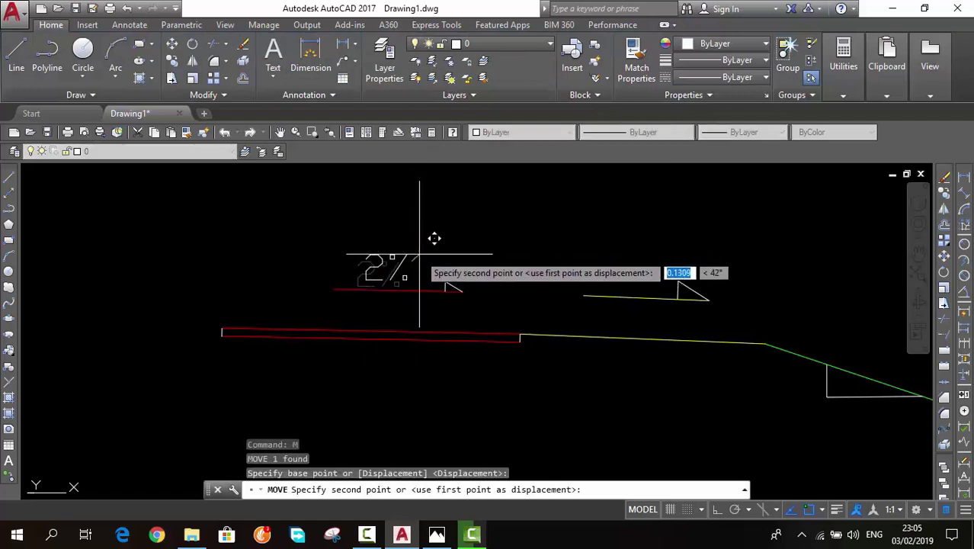
click(412, 266)
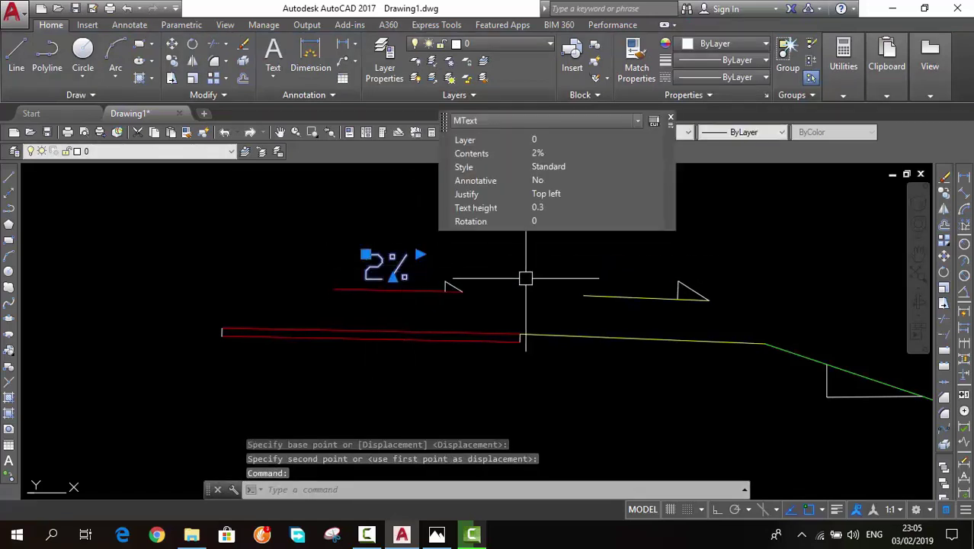
text(c)
key(Return)
click(413, 278)
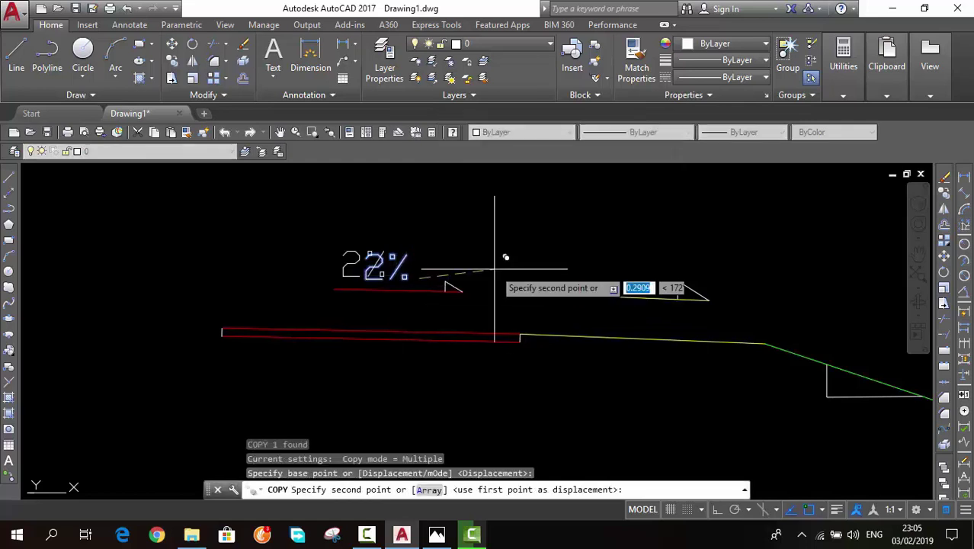
click(654, 286)
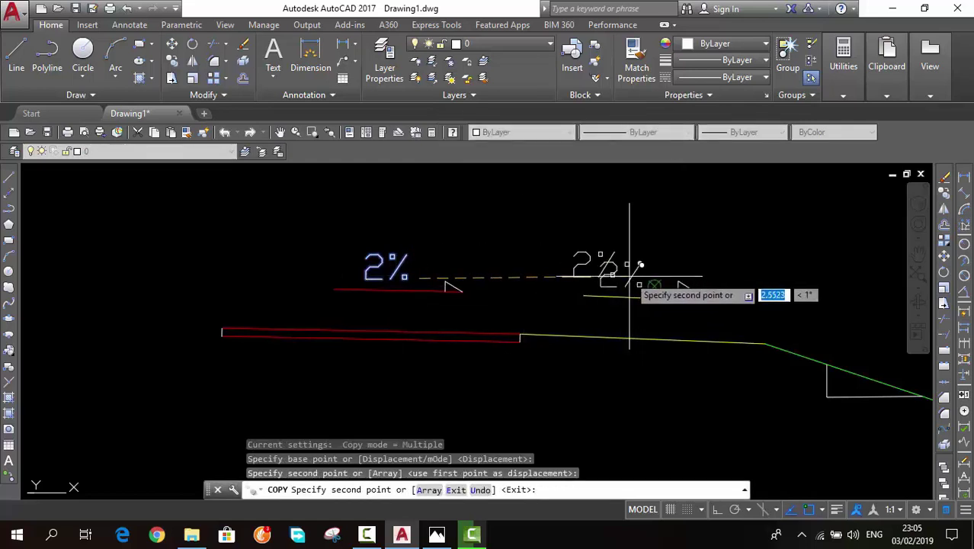
key(Escape)
Step: Change the copied label to read 4%, then reselect the 2% label
click(621, 274)
double_click(621, 275)
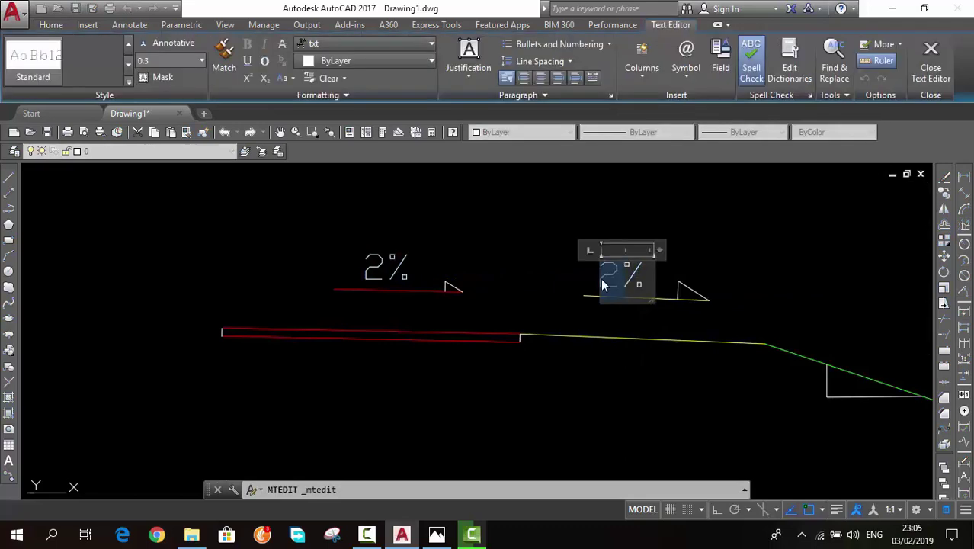
text(4)
click(723, 272)
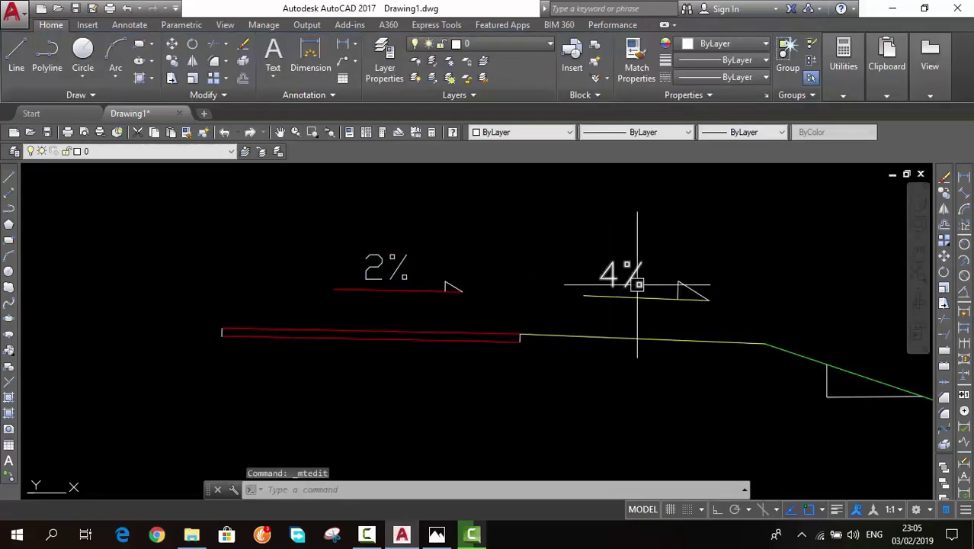
scroll(709, 267, down, 6)
scroll(723, 285, up, 4)
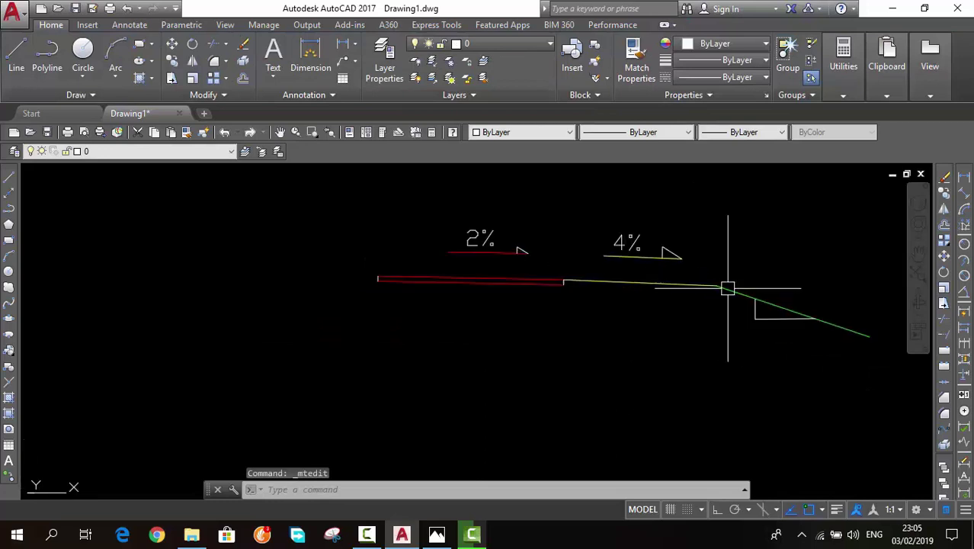
middle_drag(729, 287, 679, 290)
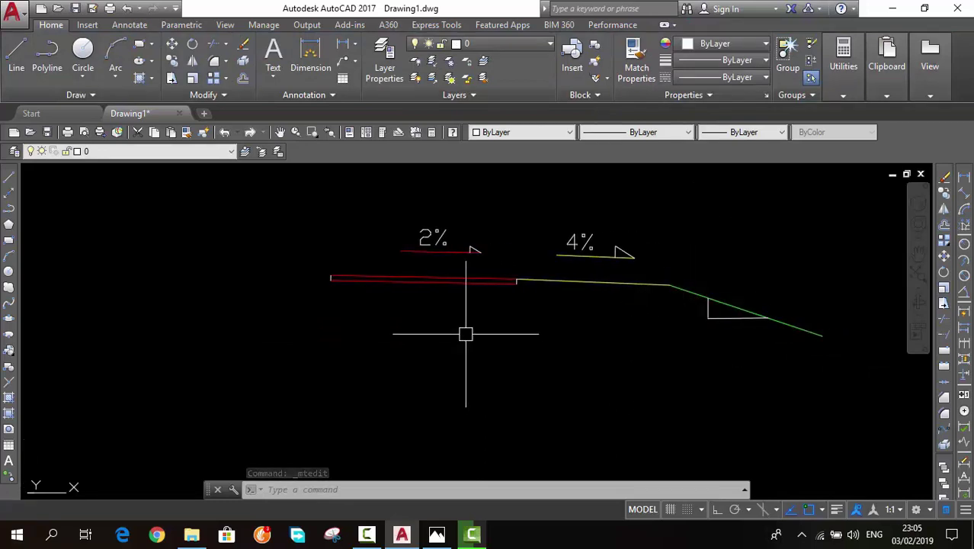
click(437, 232)
key(Escape)
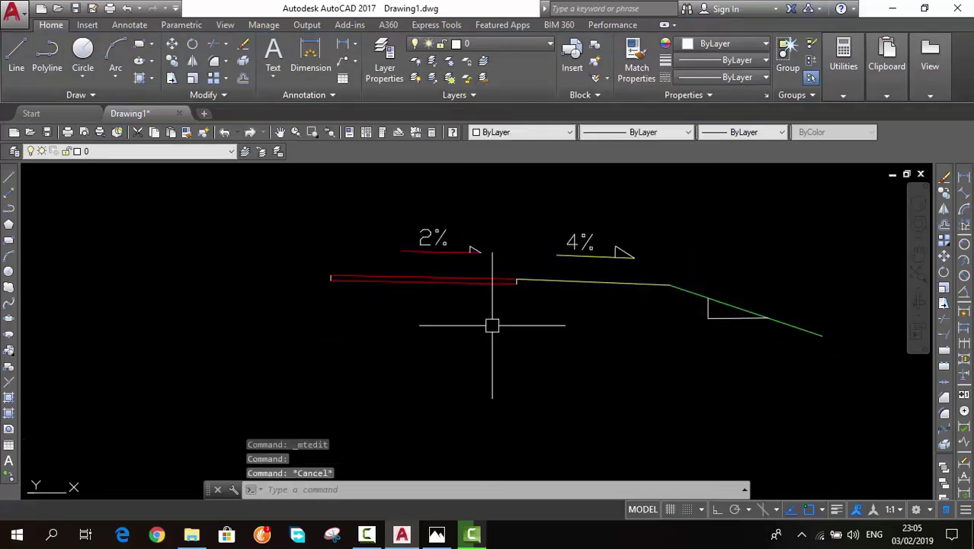
click(423, 239)
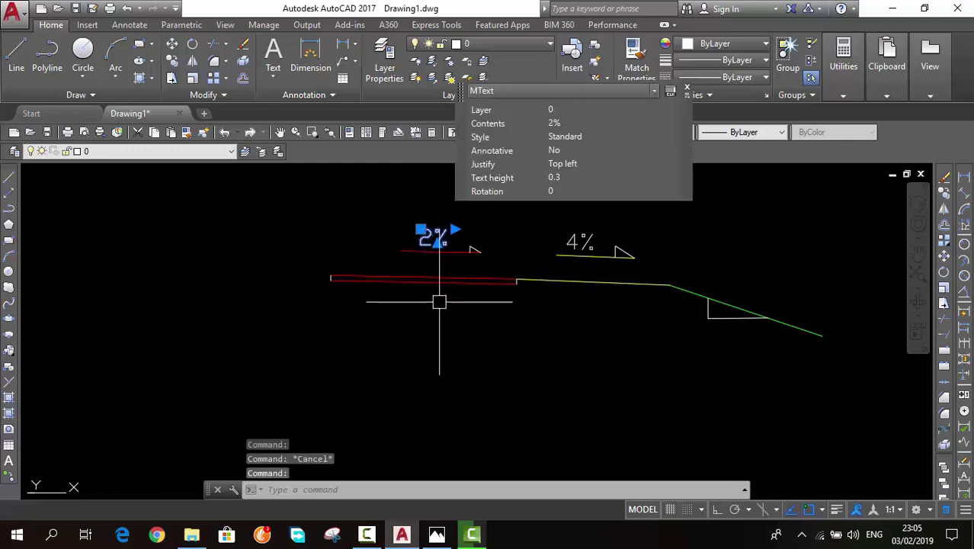
Step: Copy the 2% label twice, beside and under the green ditch triangle
key(ctrl+c)
text(c)
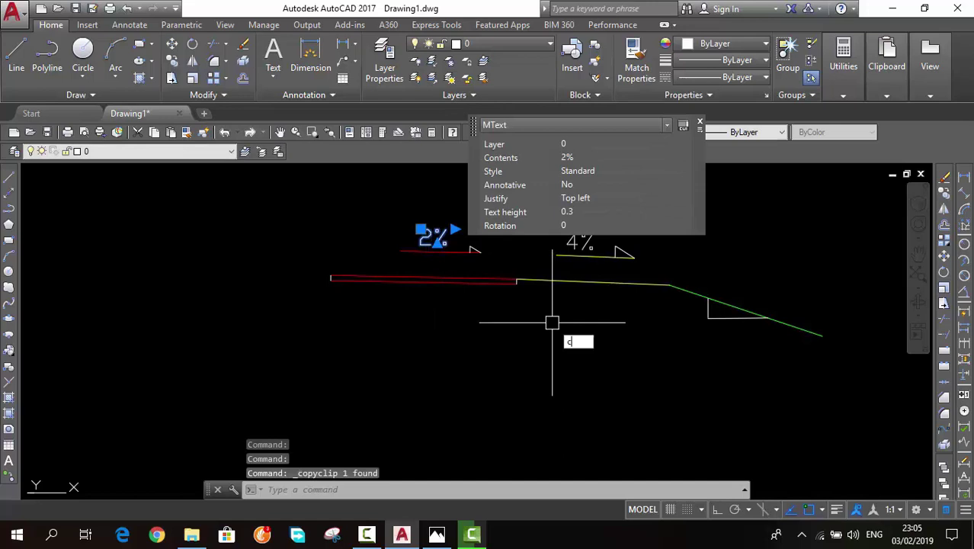
text(o)
key(Return)
click(449, 239)
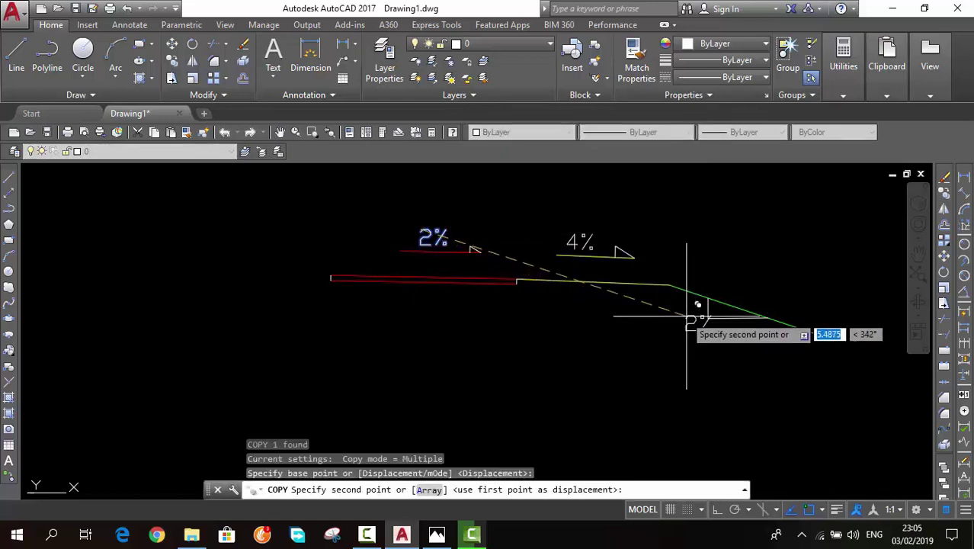
click(706, 311)
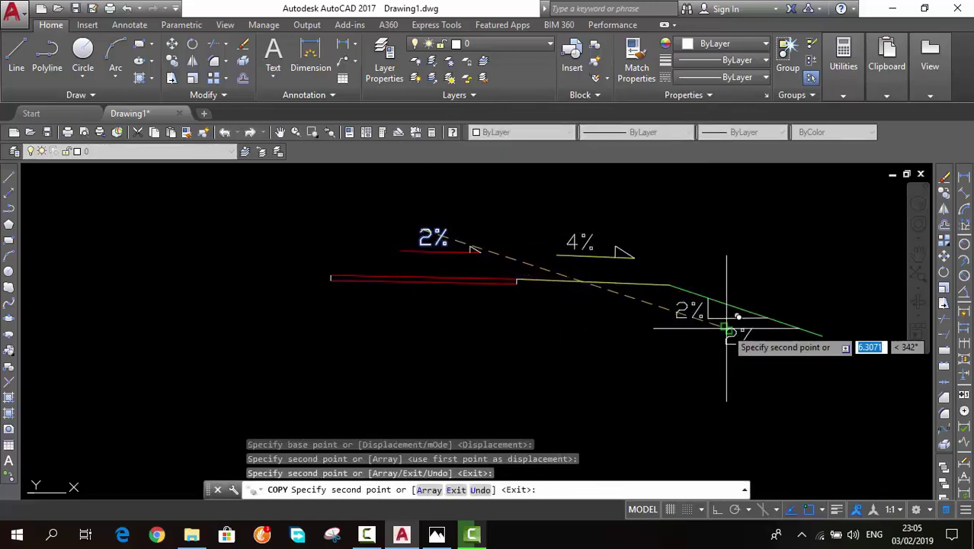
click(726, 329)
key(Escape)
Step: Edit the two copies to read 1 and 3, marking the 1:3 ditch slope
click(688, 308)
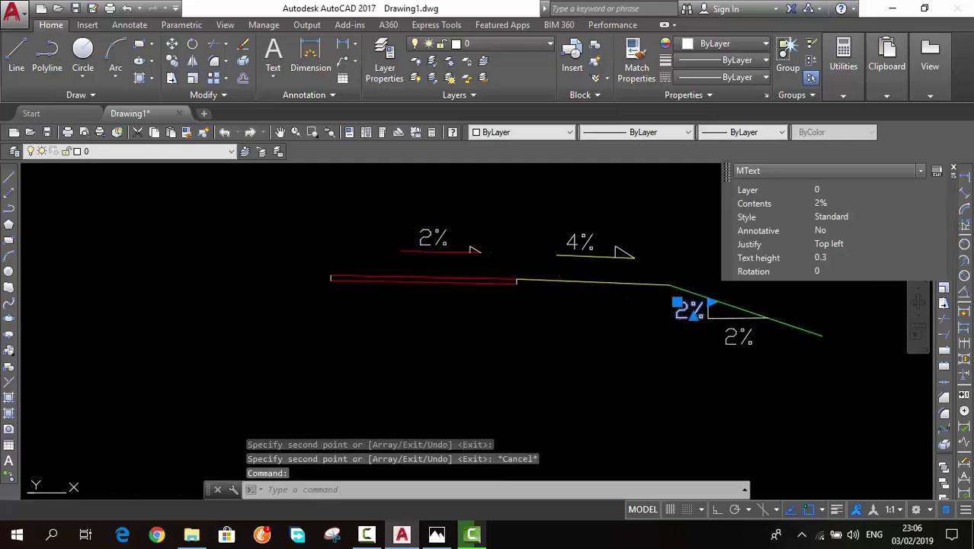
double_click(683, 318)
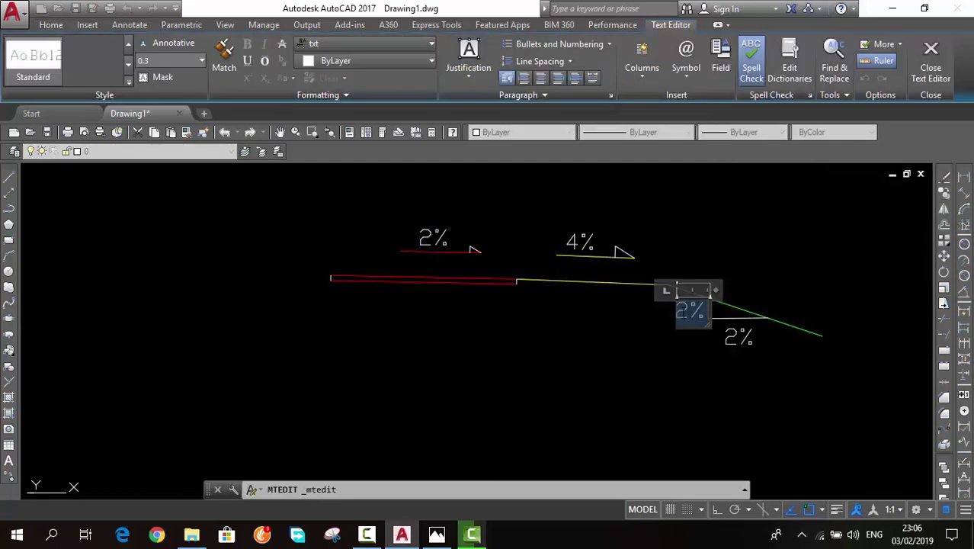
text(1)
click(731, 339)
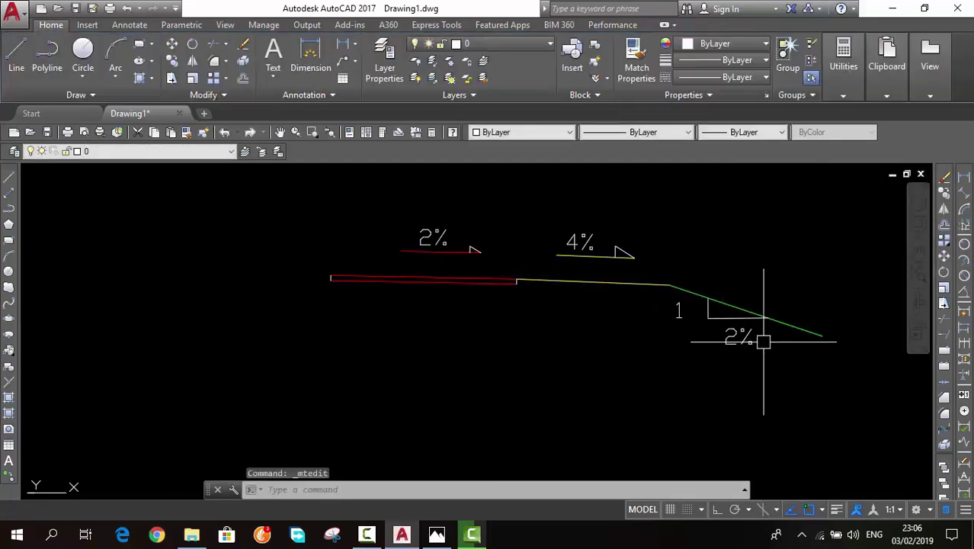
click(737, 336)
double_click(729, 338)
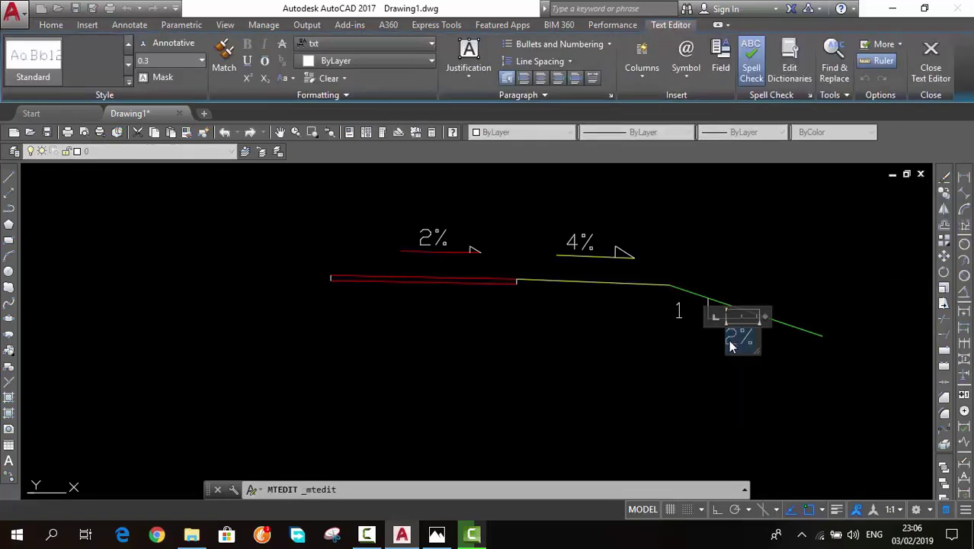
text(3)
click(682, 369)
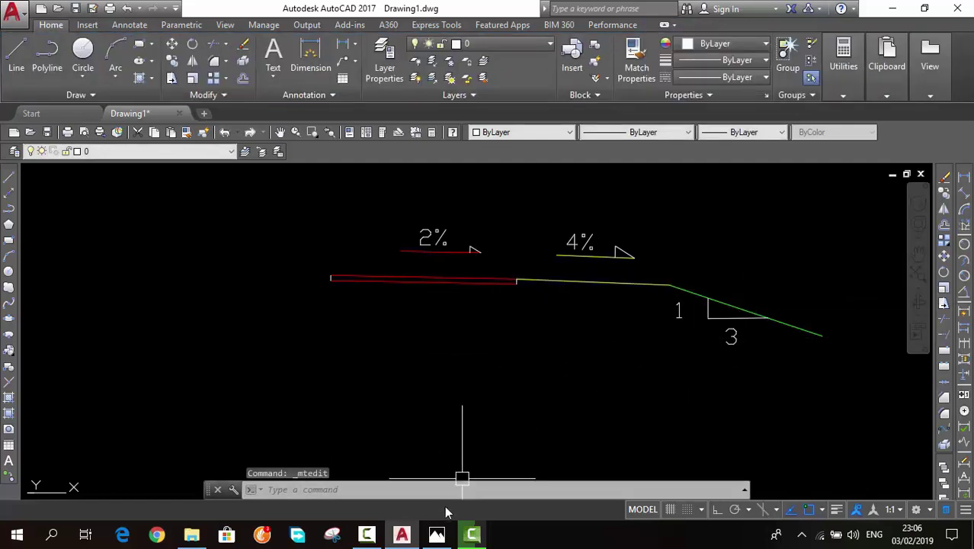
click(371, 535)
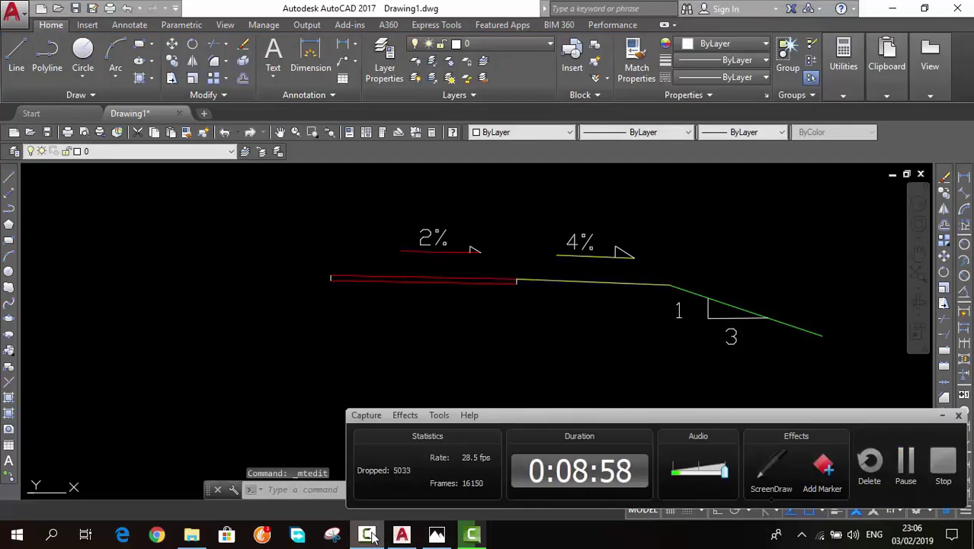
click(370, 535)
middle_drag(521, 333, 587, 343)
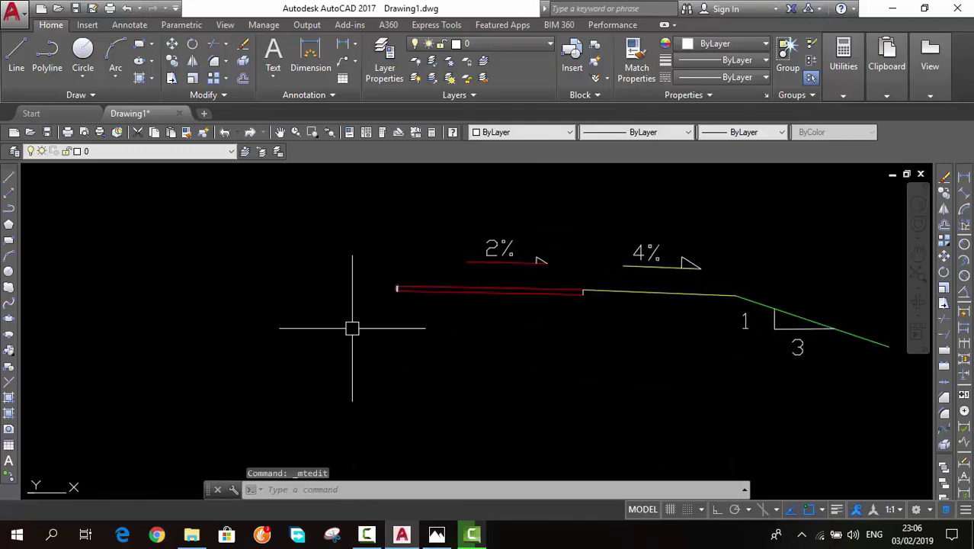
Step: In the photo, outline the cut section's right half in red pen and left half in cyan
click(437, 536)
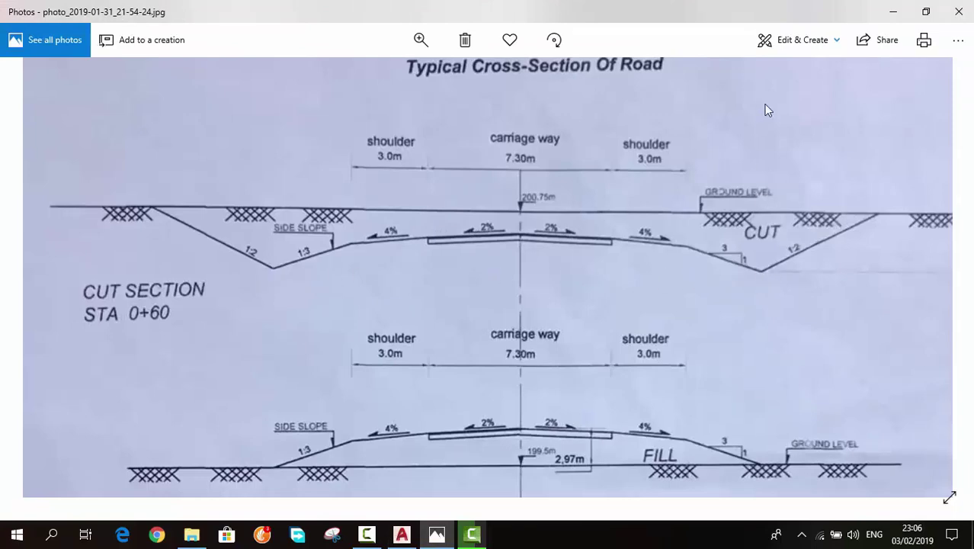
click(788, 44)
click(743, 114)
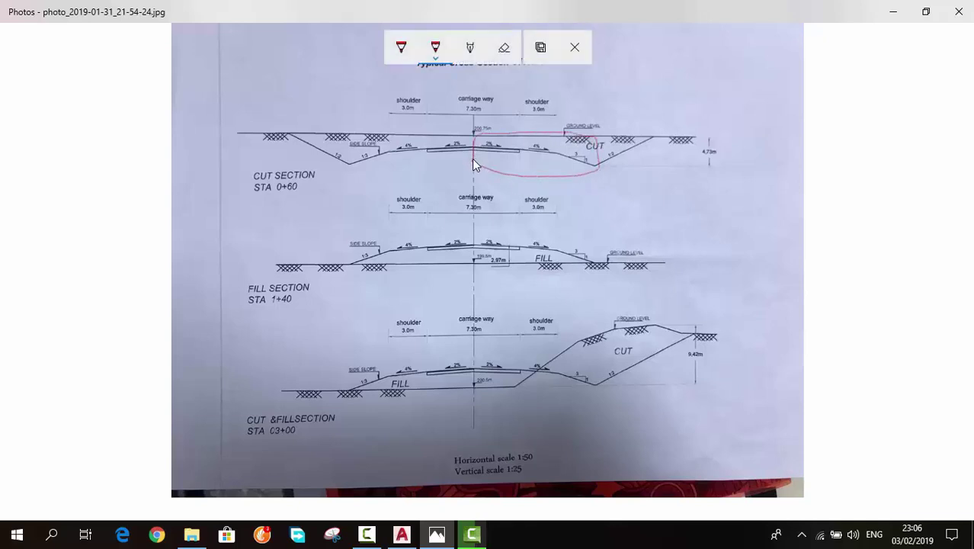
click(435, 52)
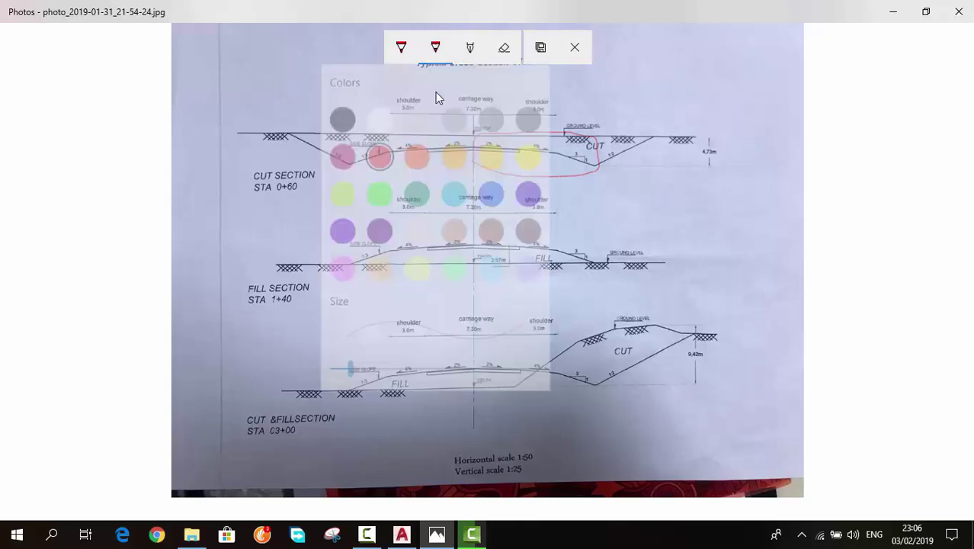
click(464, 195)
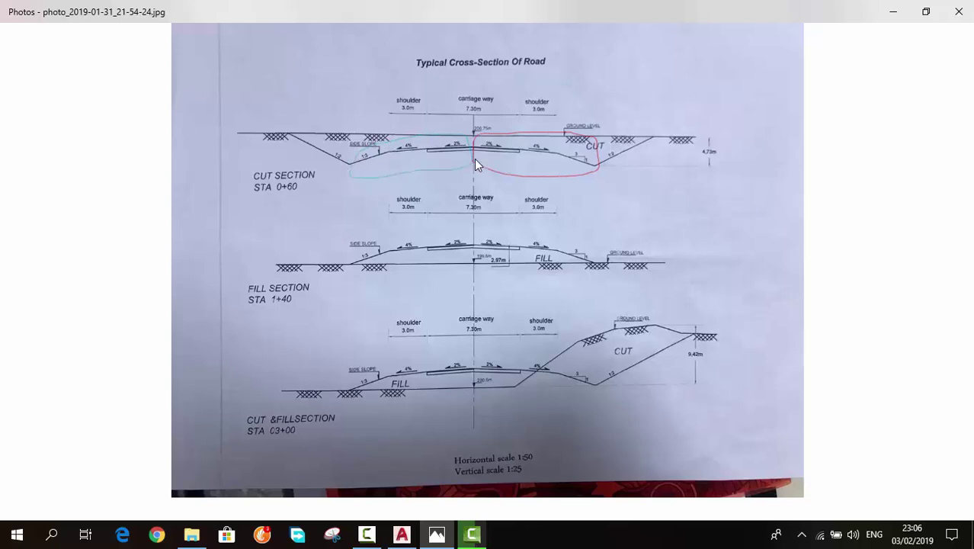
click(400, 537)
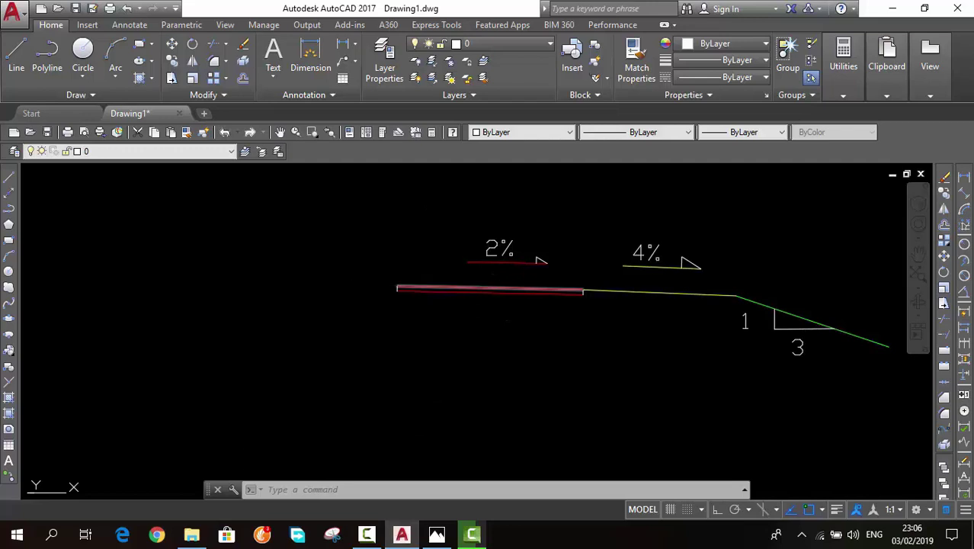
Step: Mirror all 18 half-section objects about a vertical axis at the carriageway end, keeping the originals
text(mi)
key(Escape)
click(853, 227)
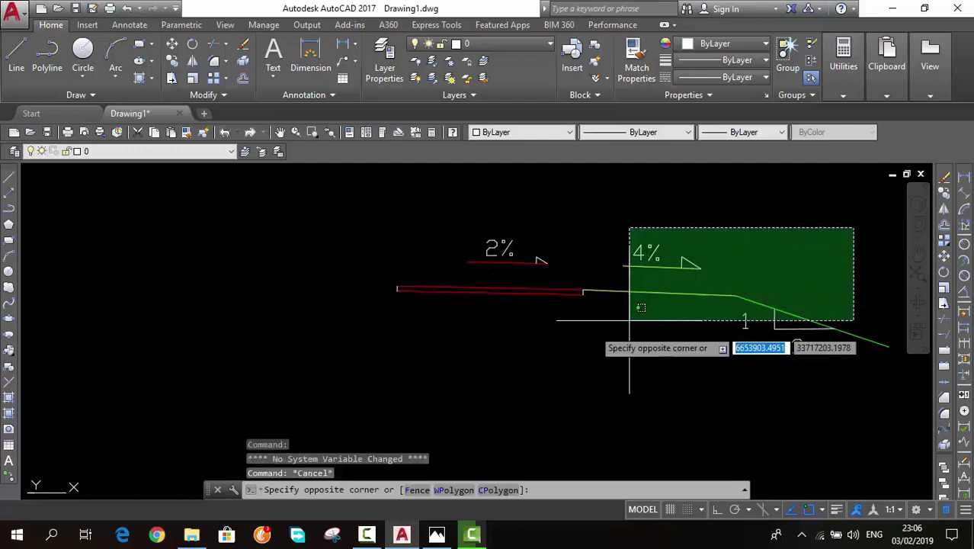
click(329, 382)
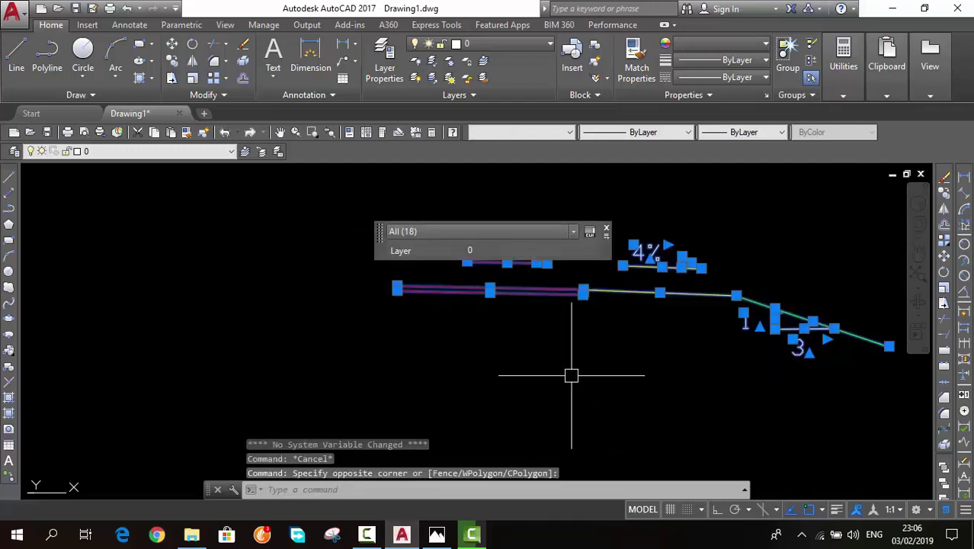
text(mi)
key(Return)
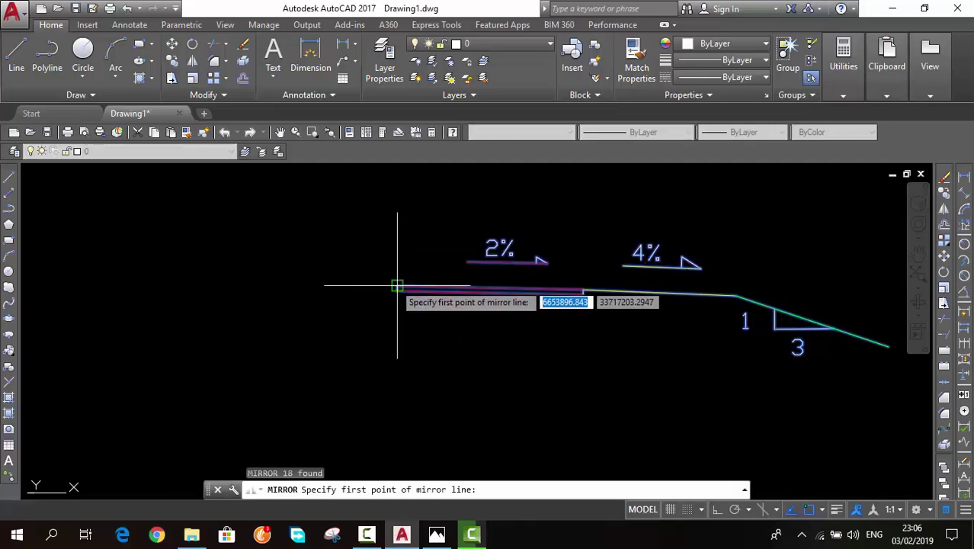
click(396, 288)
key(F8)
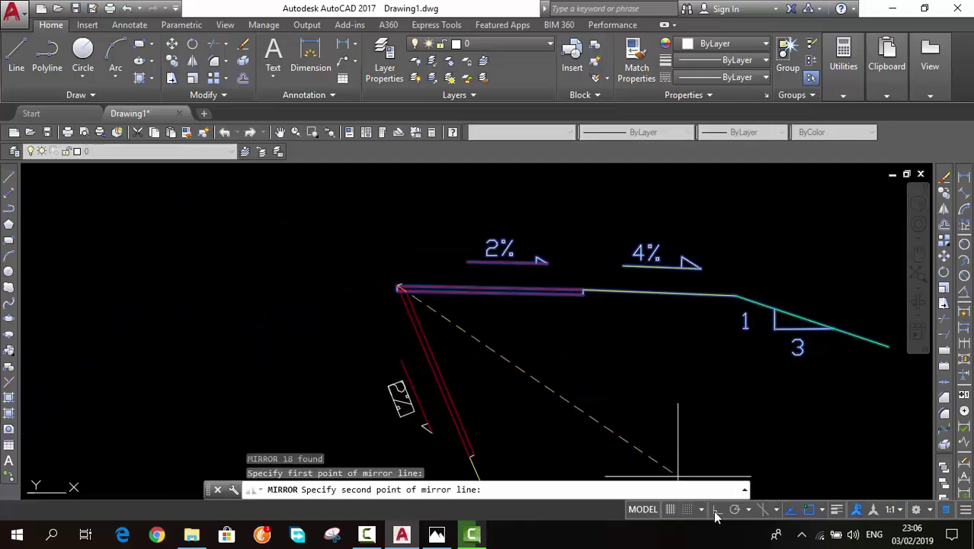
click(404, 360)
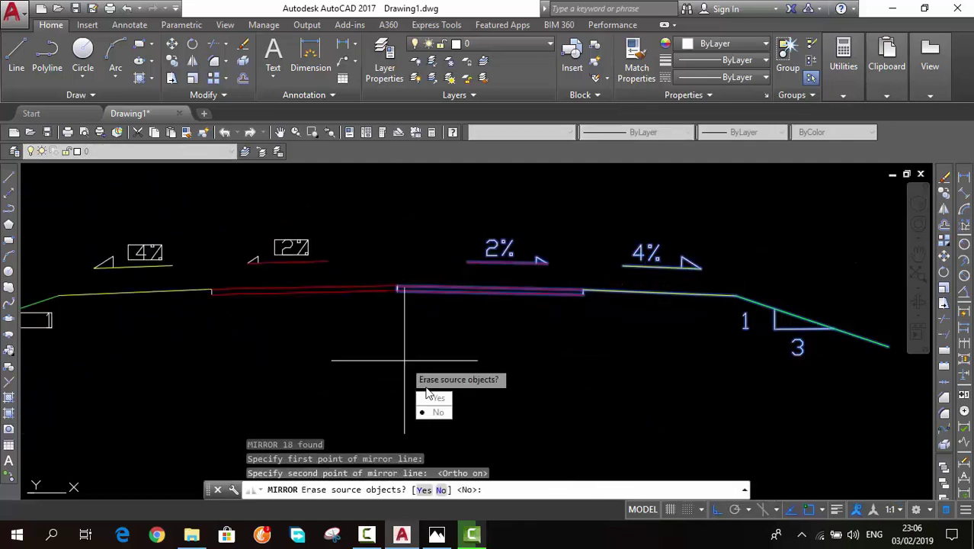
click(433, 412)
scroll(393, 322, down, 3)
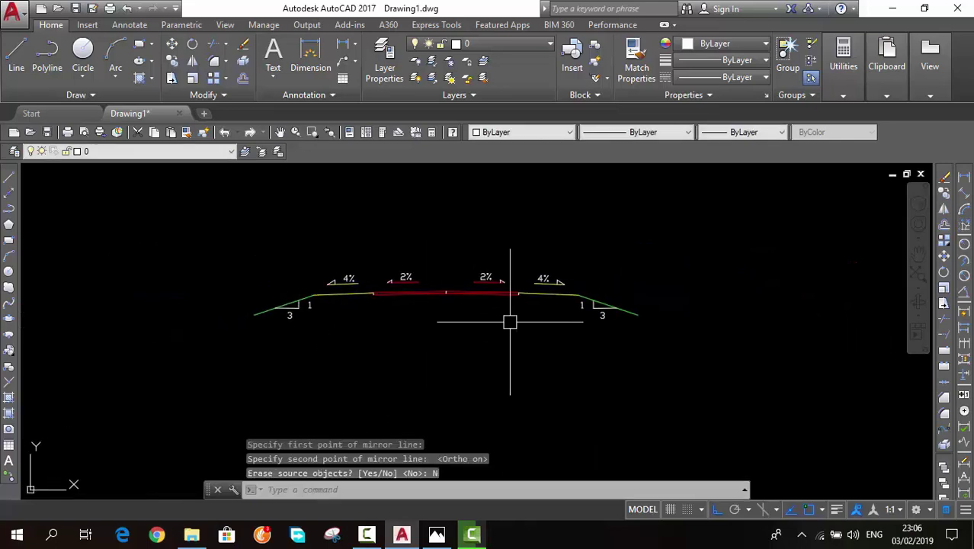
click(437, 536)
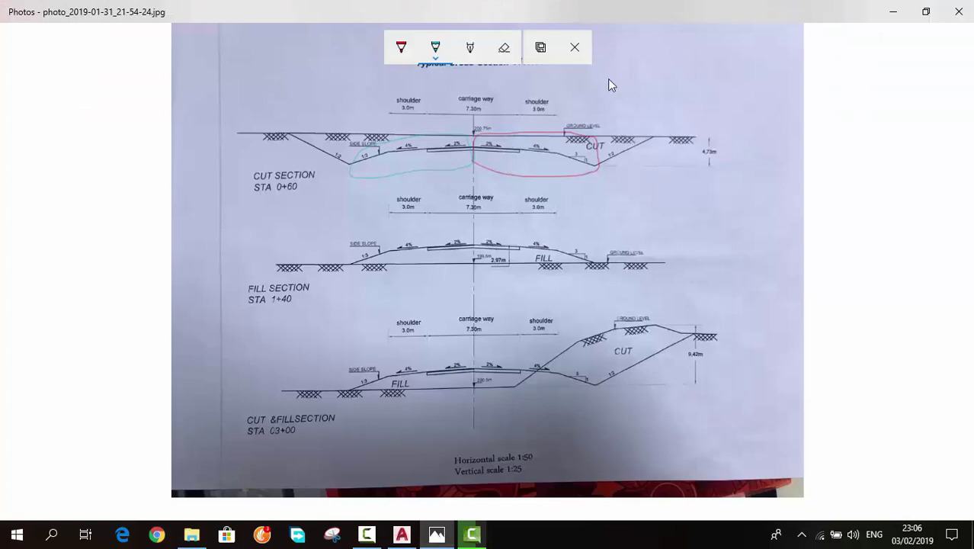
Step: Discard the photo's pen markings and zoom in on its cut section and title
click(576, 48)
click(439, 297)
scroll(653, 175, up, 2)
scroll(646, 169, up, 2)
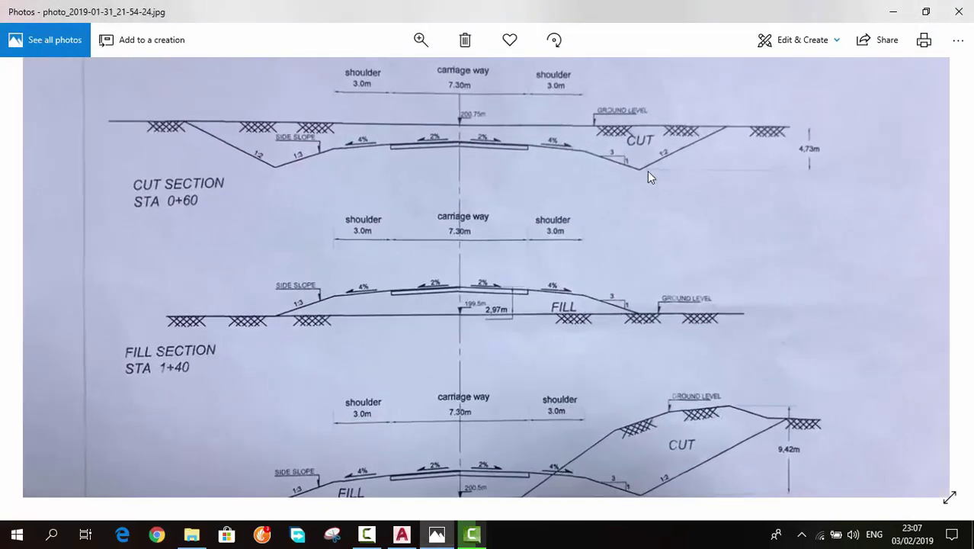
mouse_move(655, 174)
mouse_down()
mouse_move(645, 252)
mouse_move(600, 246)
mouse_up()
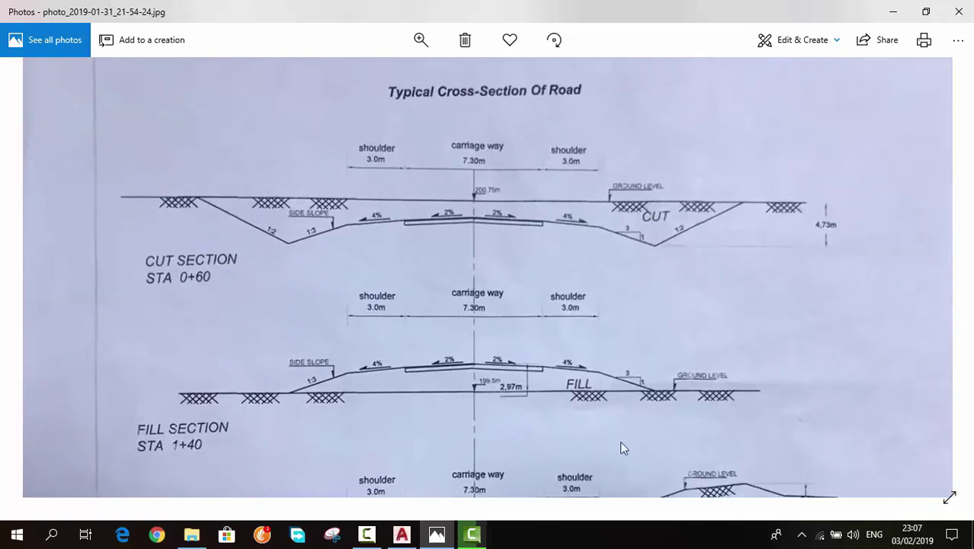
click(412, 538)
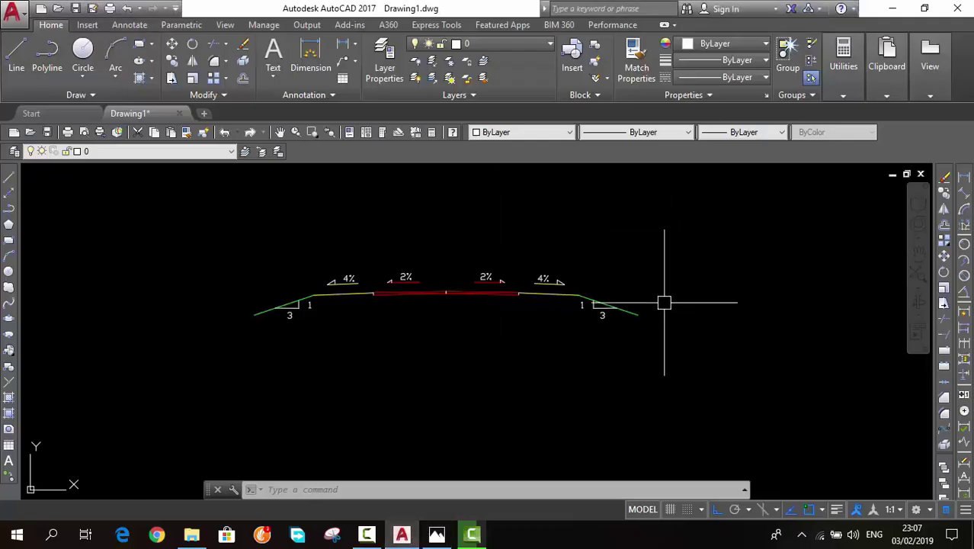
Step: Draw 4.73-high vertical lines at the right and left outer slope ends
text(l)
key(Return)
click(637, 313)
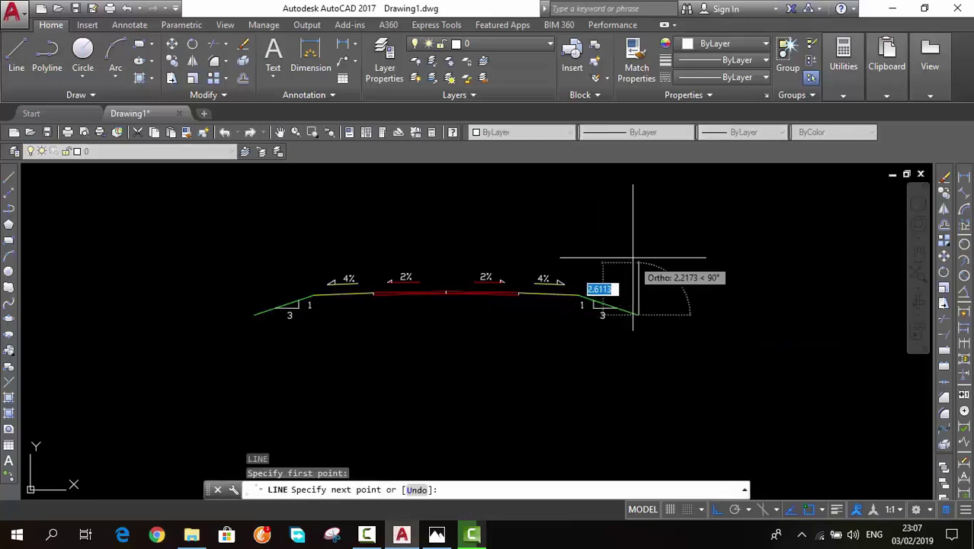
text(4.73)
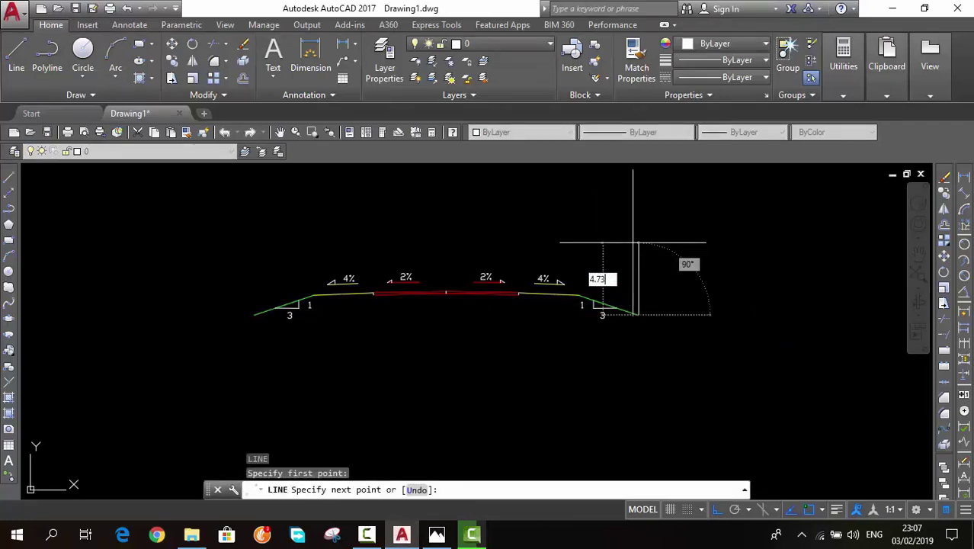
key(Return)
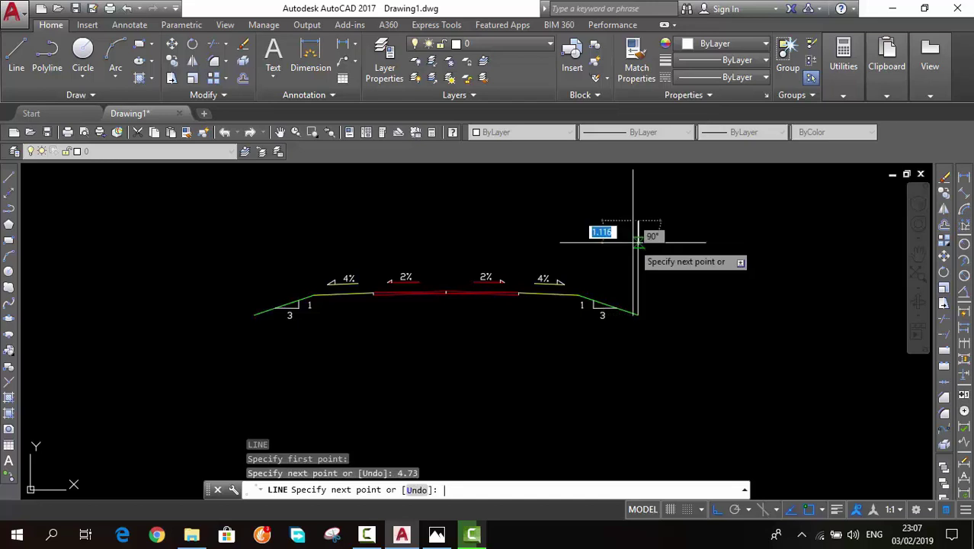
key(Return)
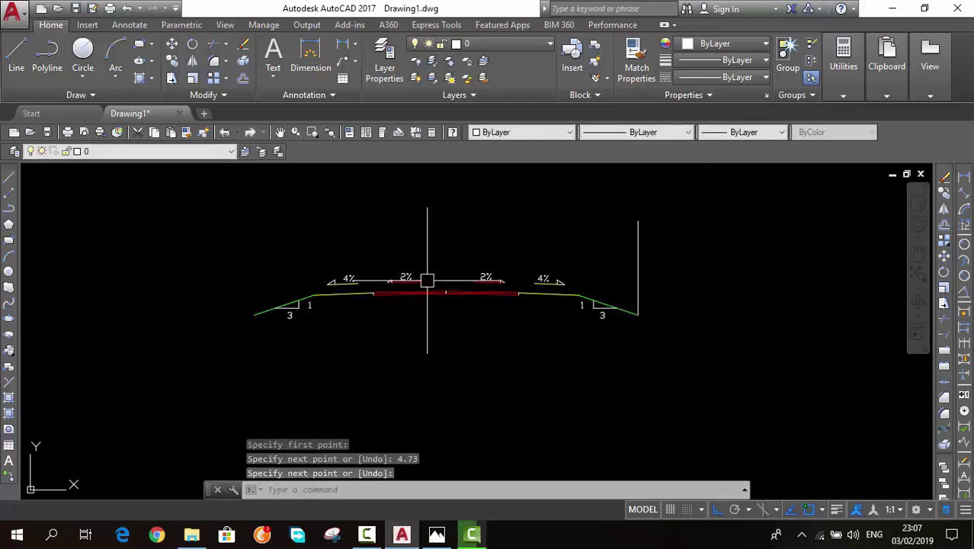
key(Return)
click(254, 312)
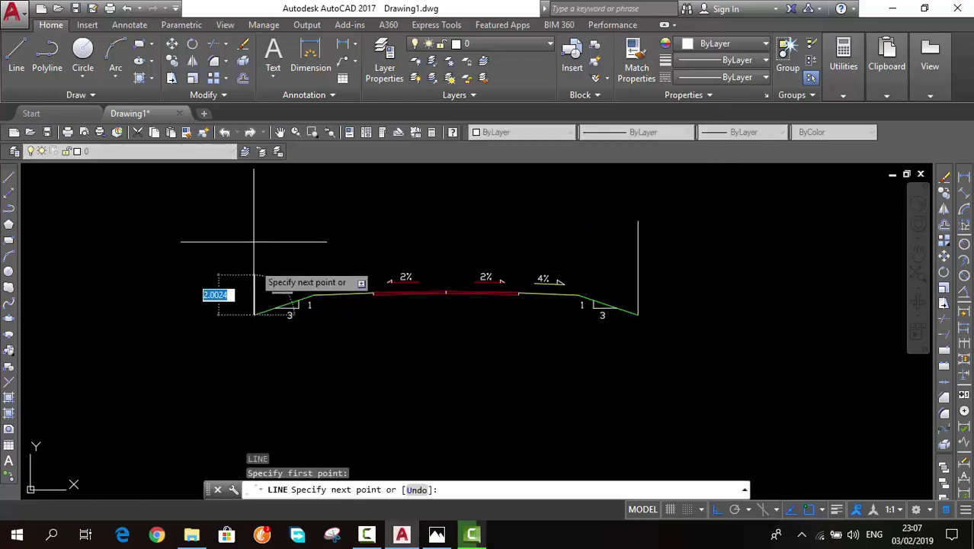
text(4.)
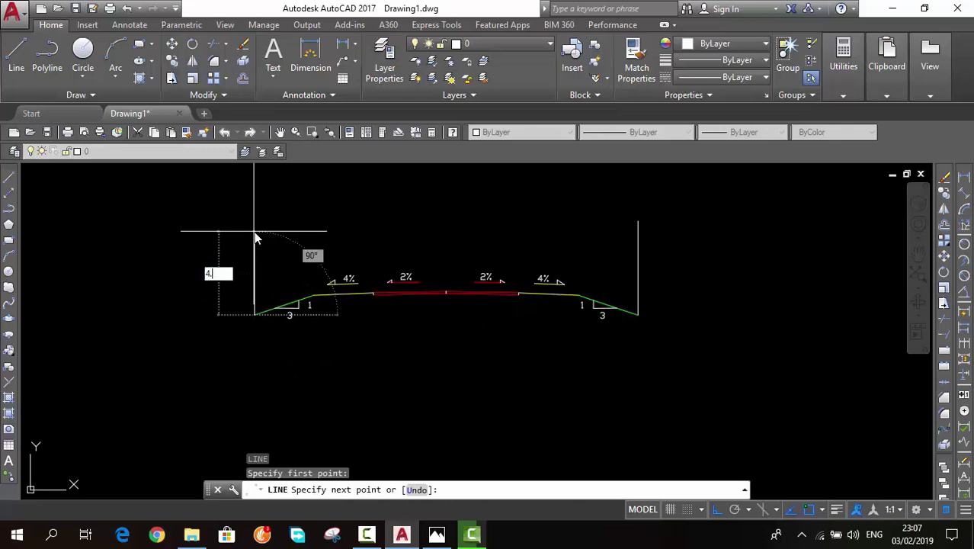
text(73)
key(Return)
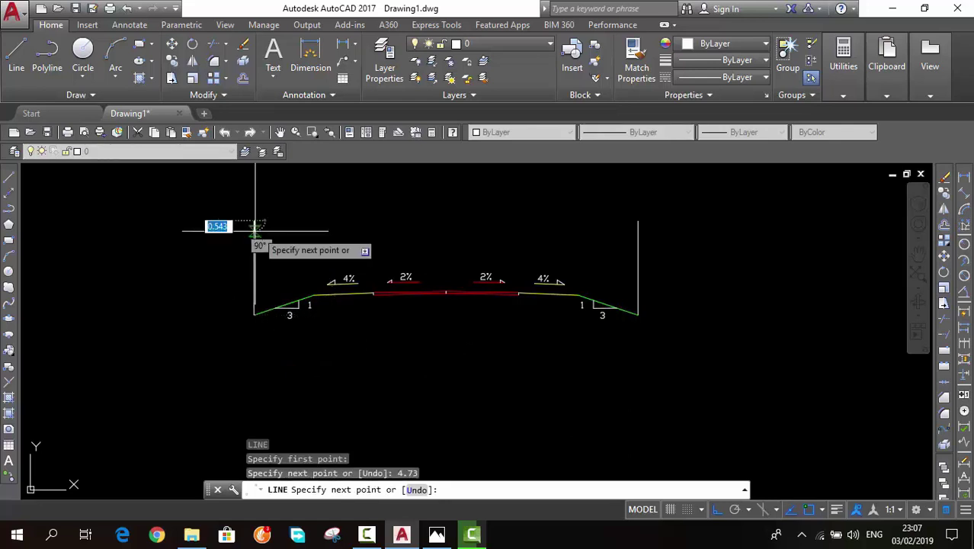
key(Return)
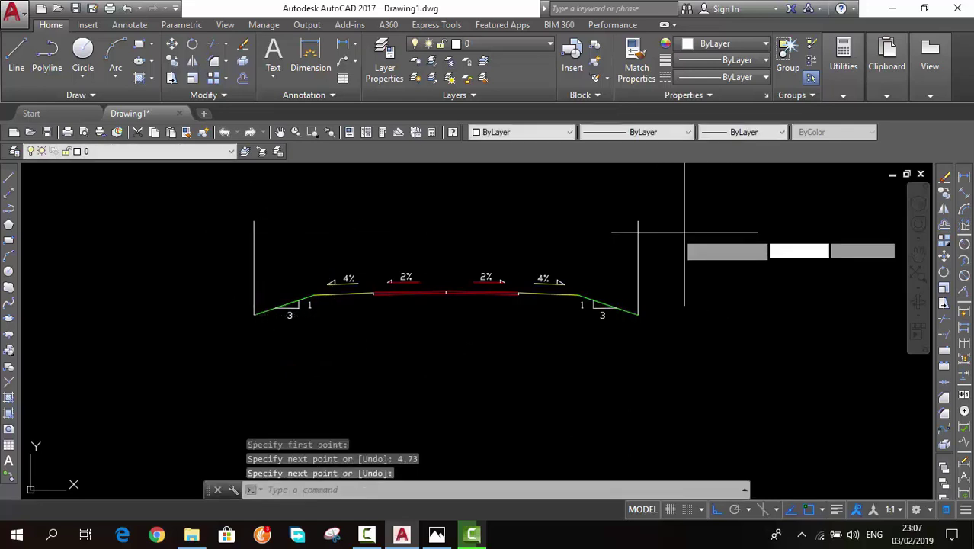
Step: Draw the ground line joining the two vertical tops and stretch its left end outward
key(Return)
click(638, 220)
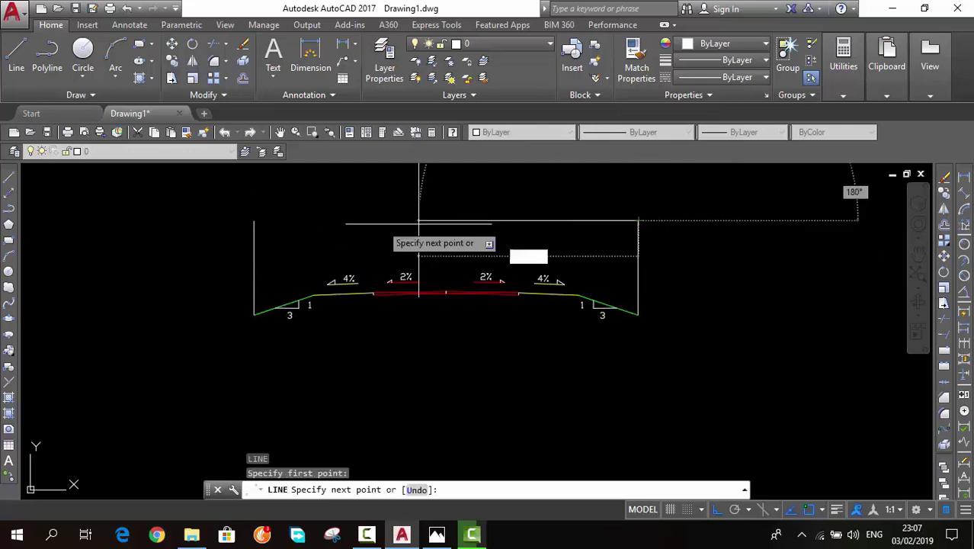
click(253, 221)
click(274, 220)
key(Escape)
click(321, 221)
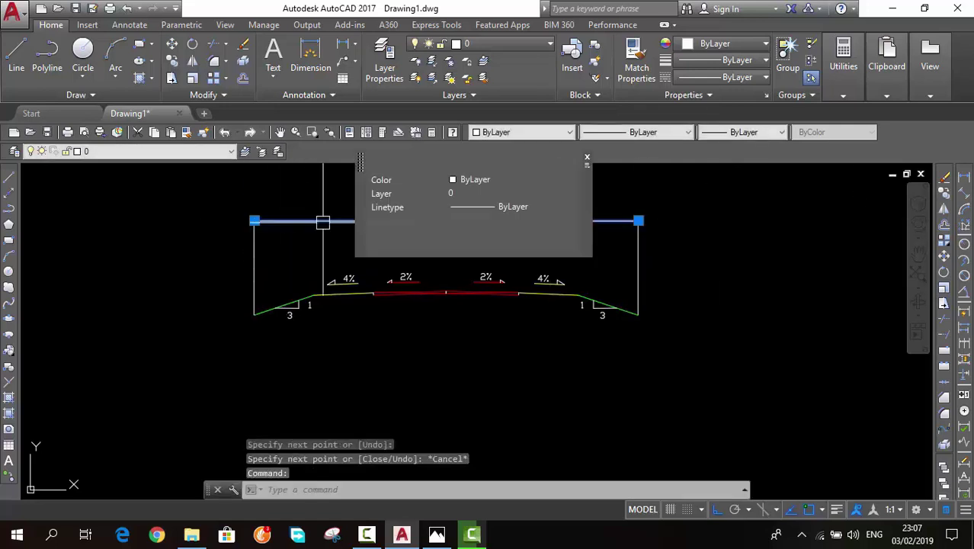
click(254, 221)
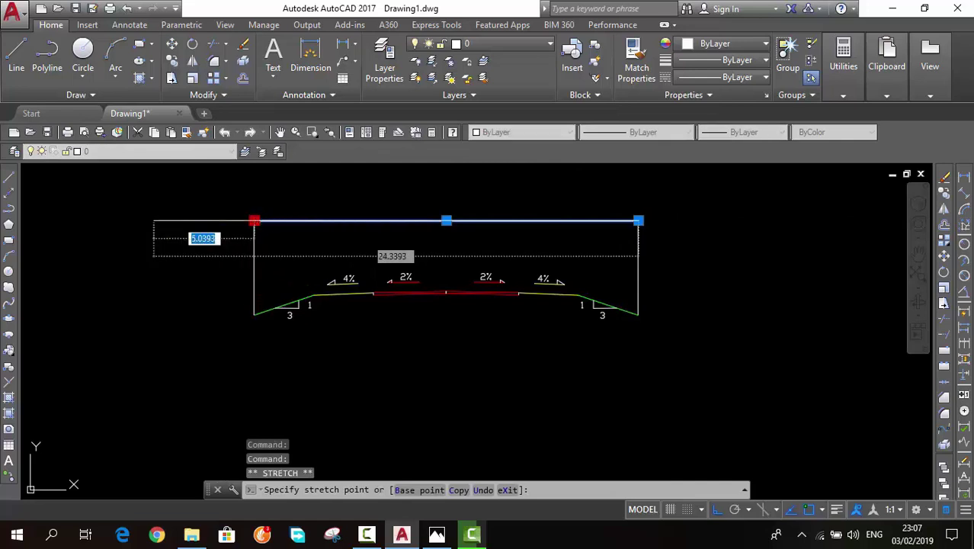
click(153, 221)
Step: Stretch the ground line's right end outward and check the right vertical's length
key(Return)
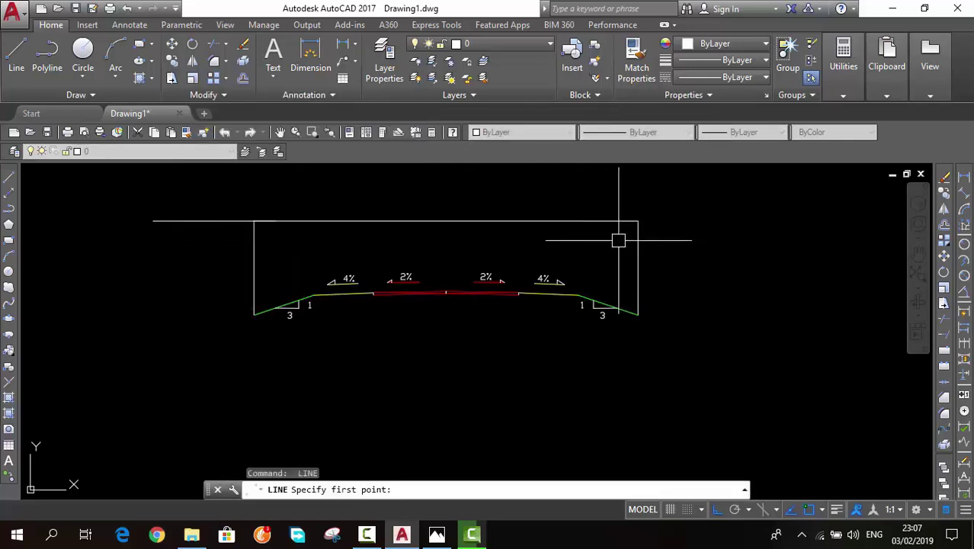
key(Escape)
click(639, 221)
click(639, 221)
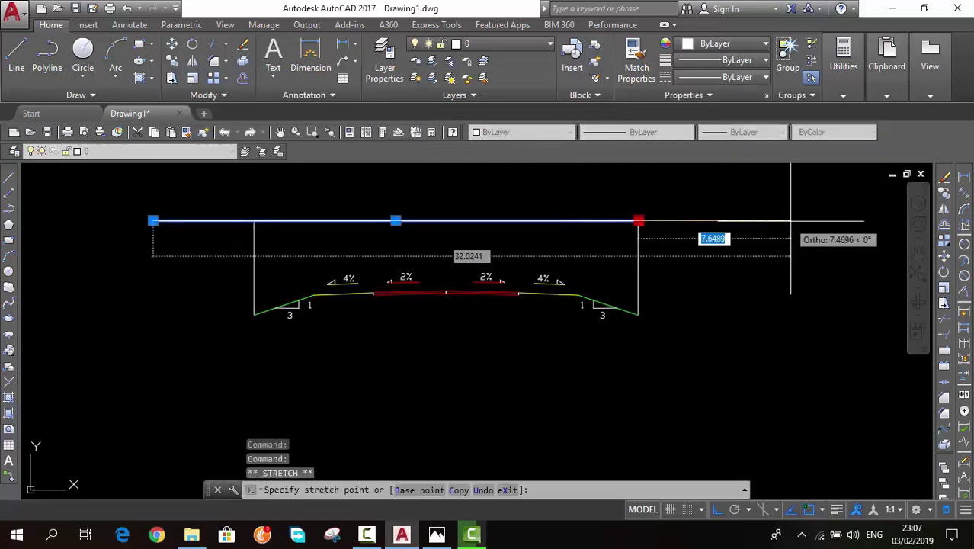
click(815, 220)
key(Escape)
click(638, 283)
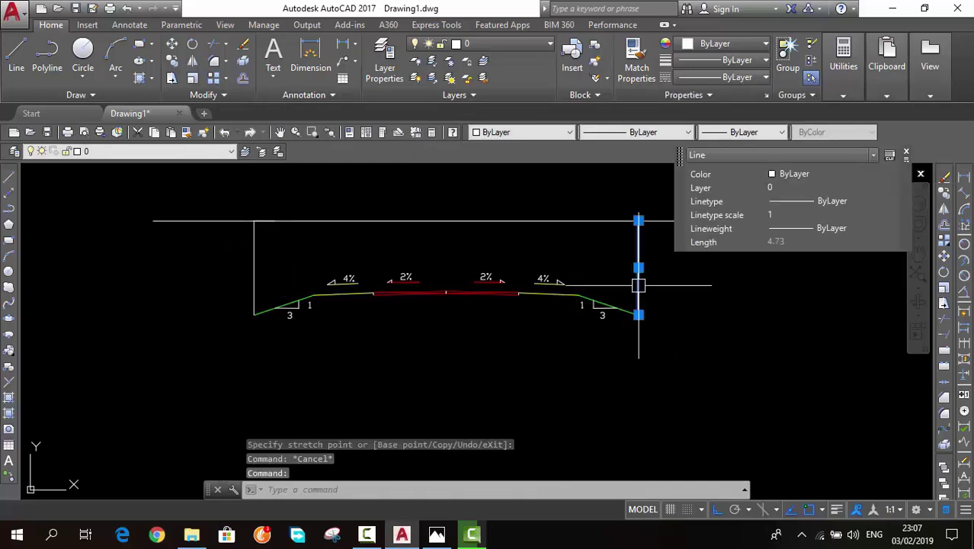
key(Escape)
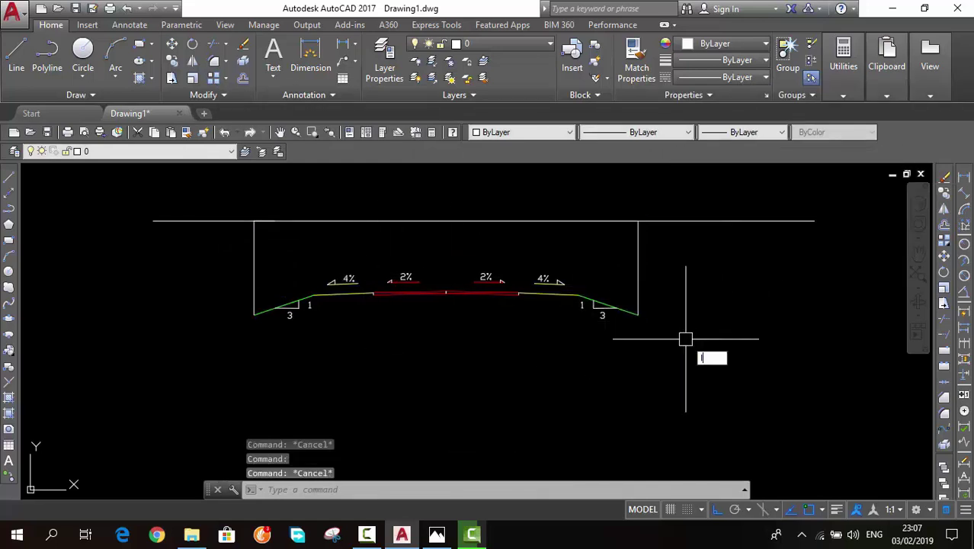
key(Return)
key(Escape)
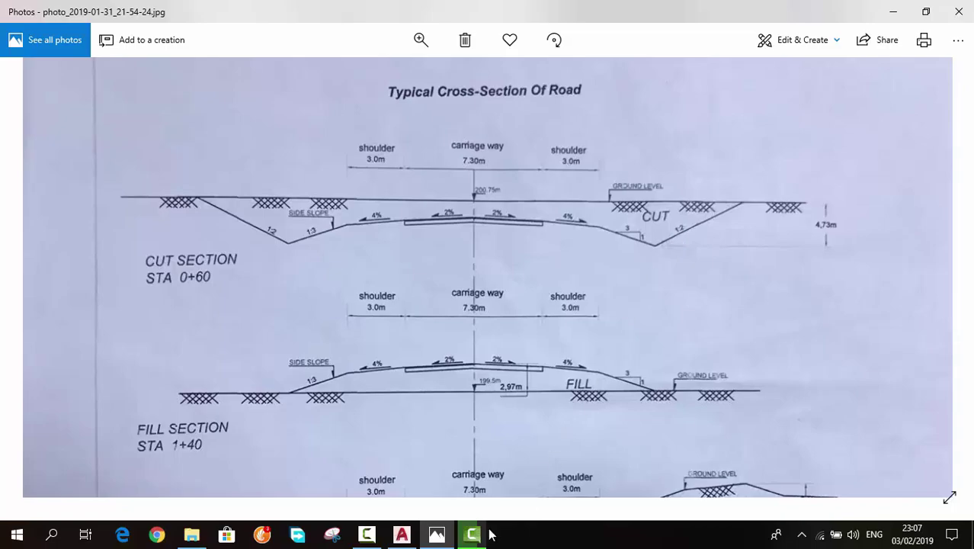
Step: Draw 2-across, 1-up helper legs and a short 1:2 slope from the right ditch bottom
click(436, 533)
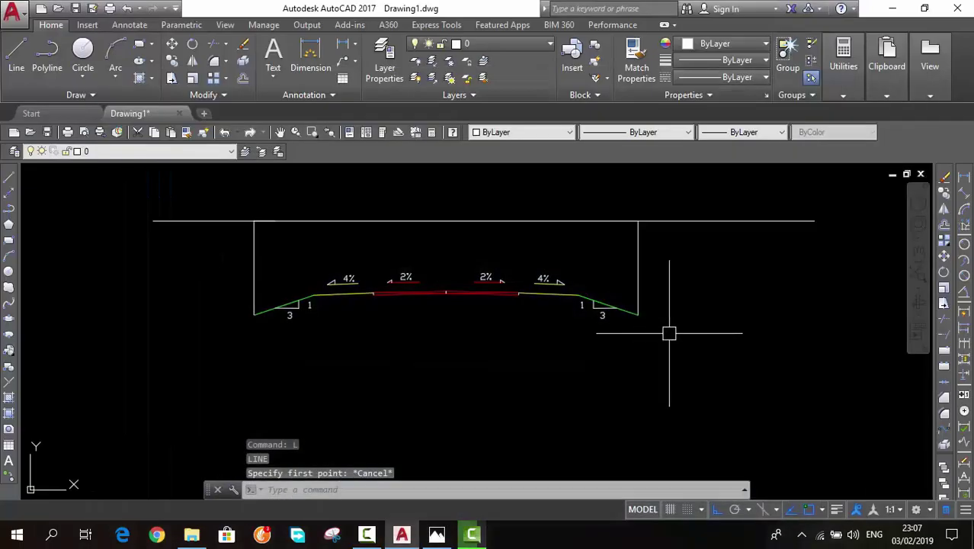
text(l)
key(Return)
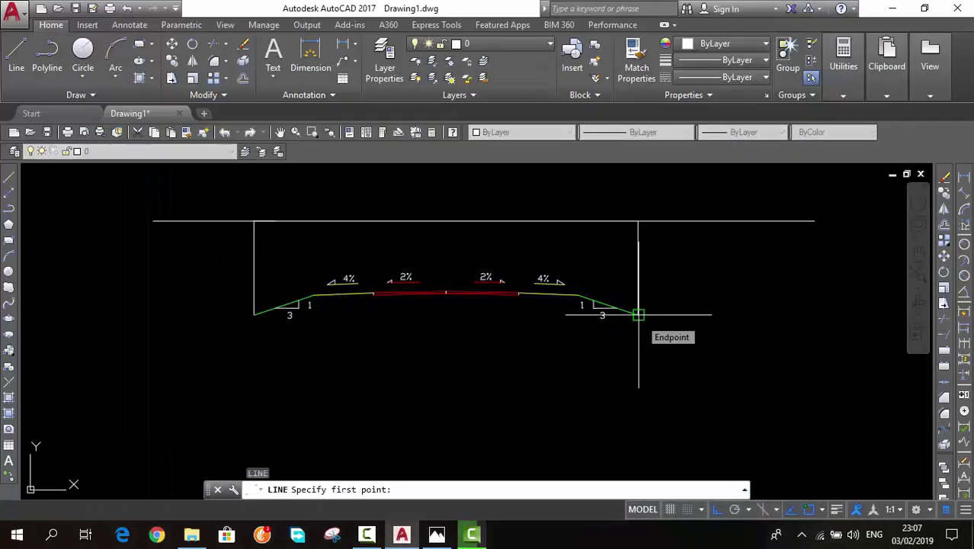
click(638, 314)
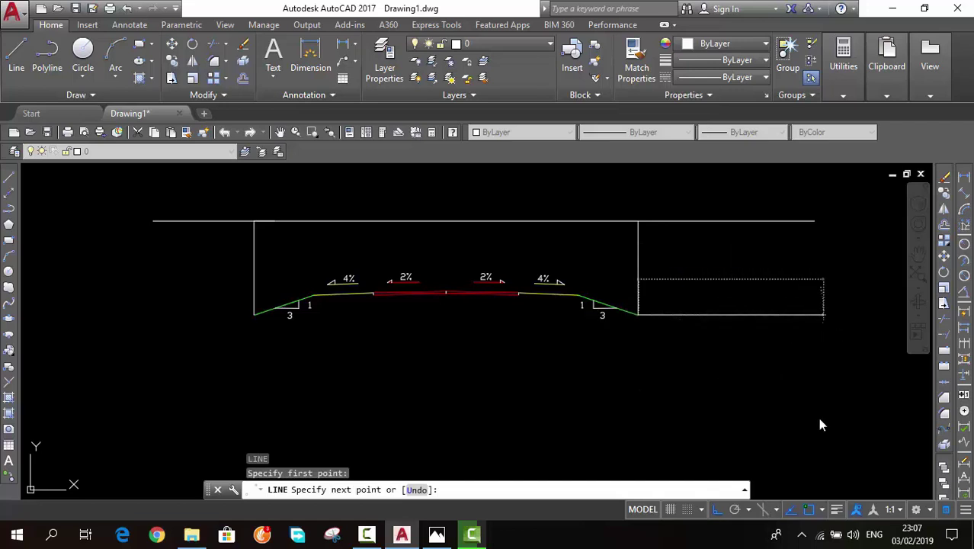
key(Return)
text(1)
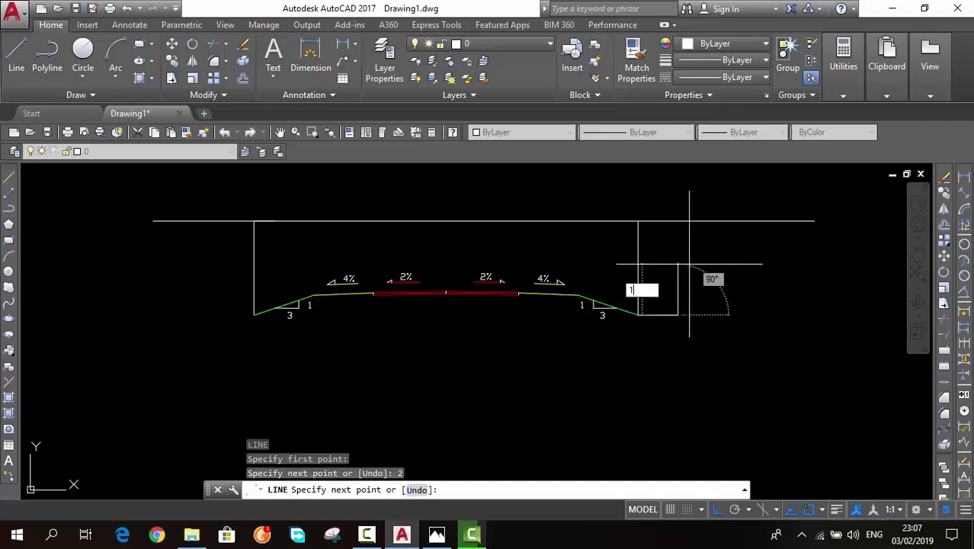
key(Return)
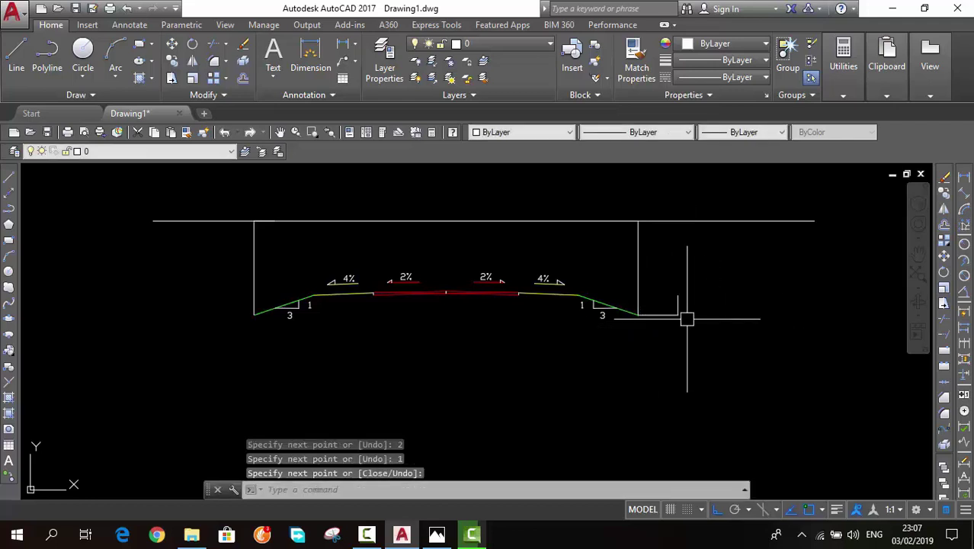
key(Return)
key(Return)
click(638, 313)
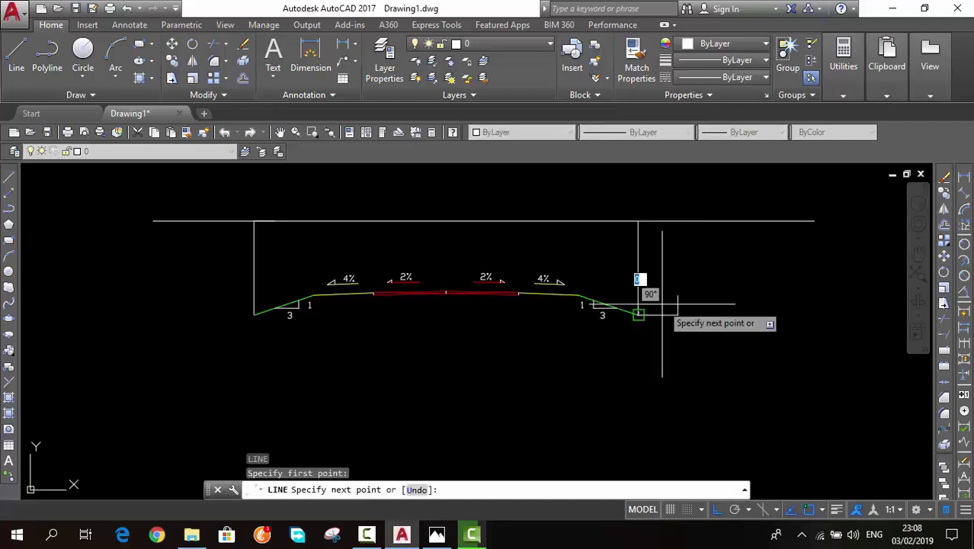
key(Escape)
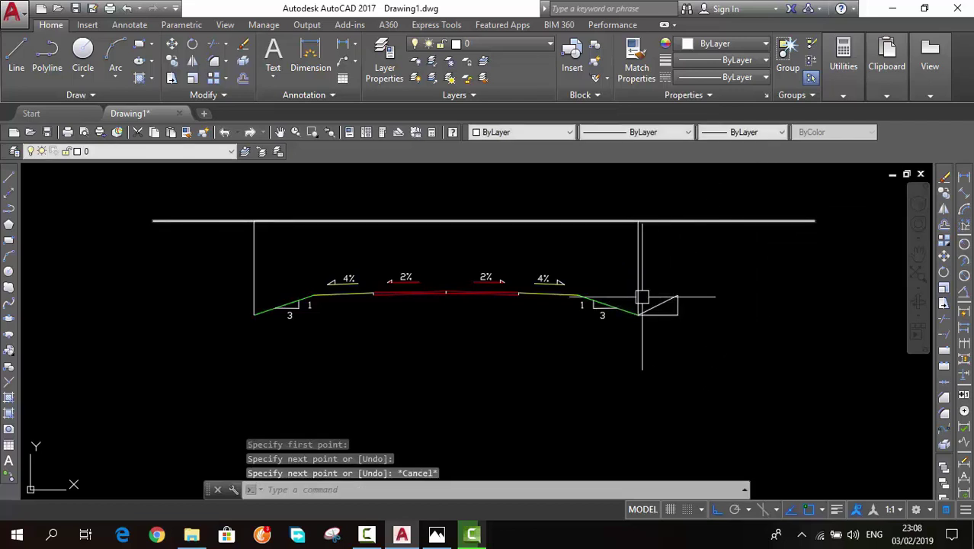
Step: Erase the two helper legs and select the right vertical for moving
text(e)
key(Escape)
click(693, 313)
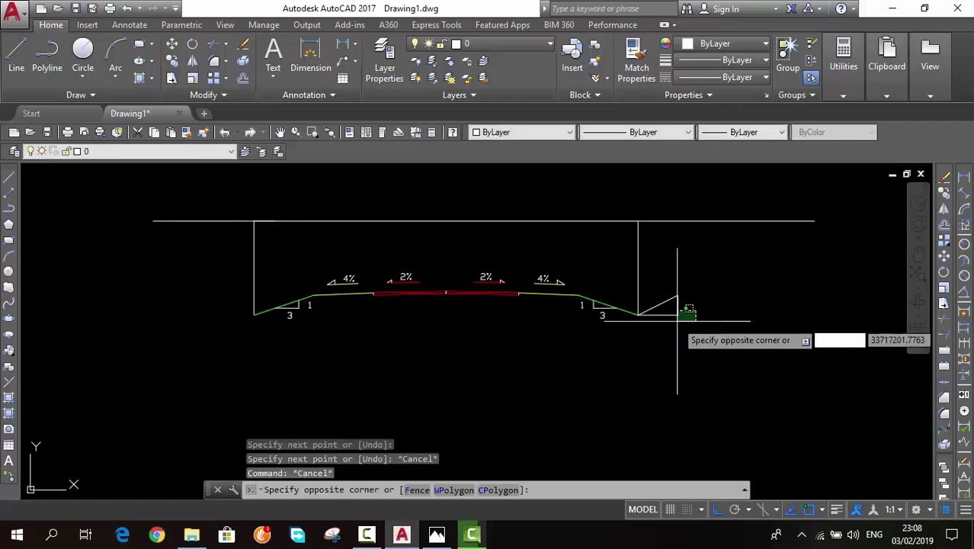
click(674, 324)
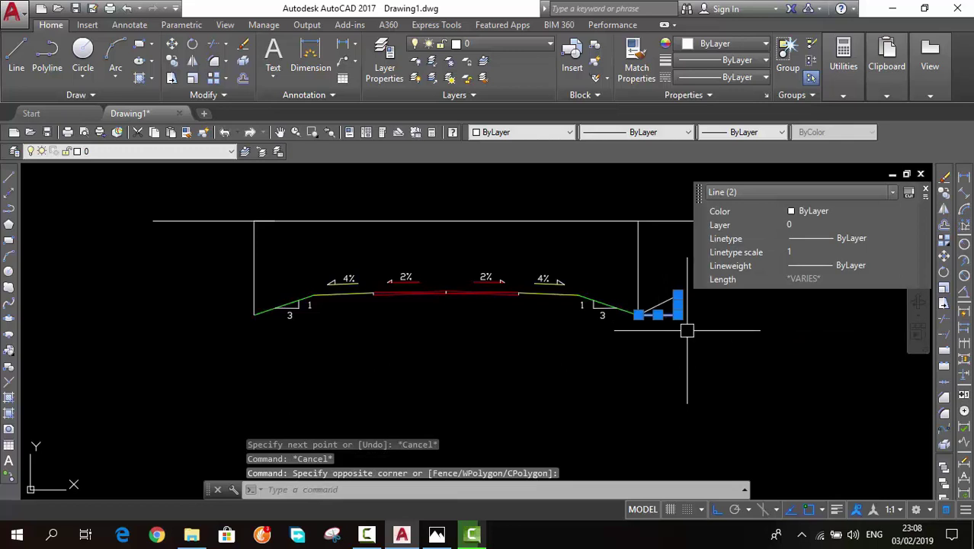
text(e)
key(Return)
click(639, 268)
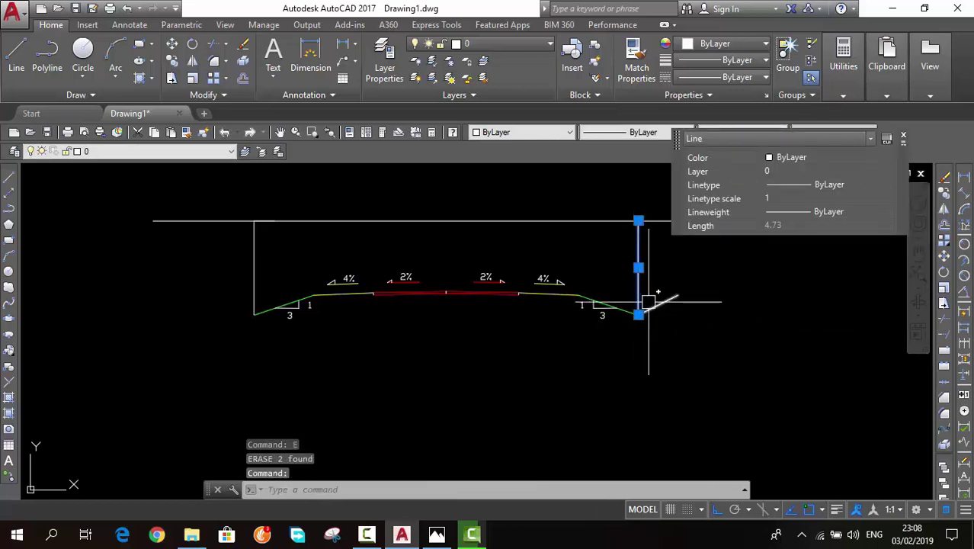
text(m)
key(Return)
Step: Move the right vertical further outward and try extending the short slope line
click(638, 221)
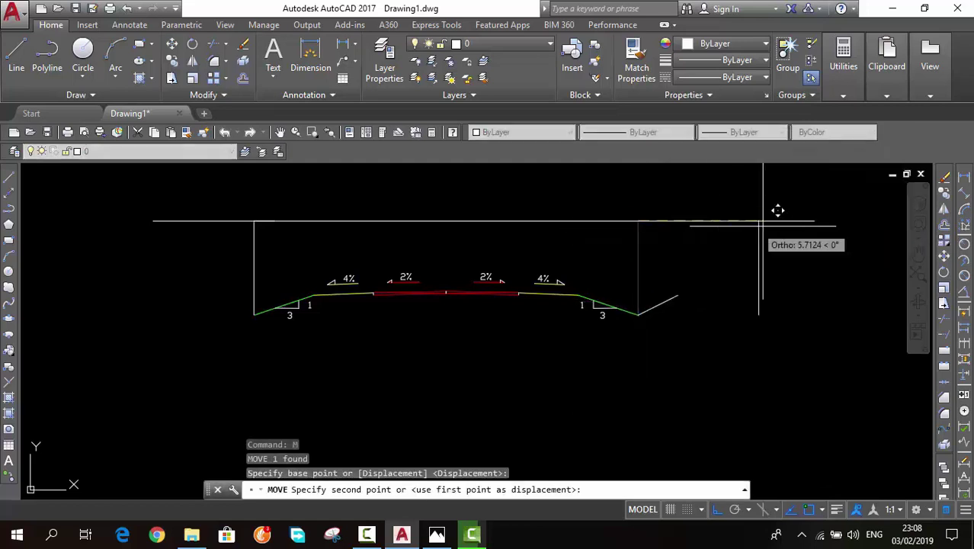
click(814, 213)
key(Escape)
text(ex)
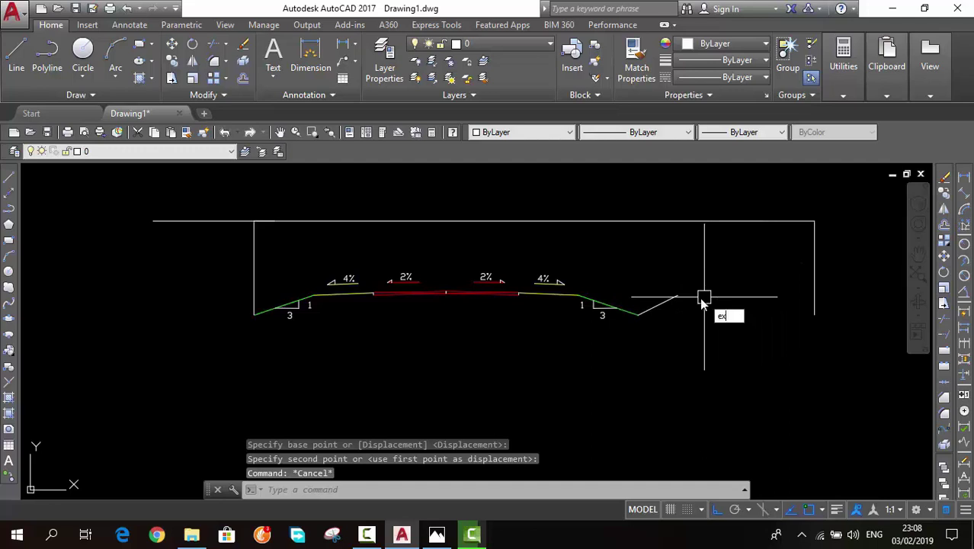
key(Return)
key(Return)
click(658, 307)
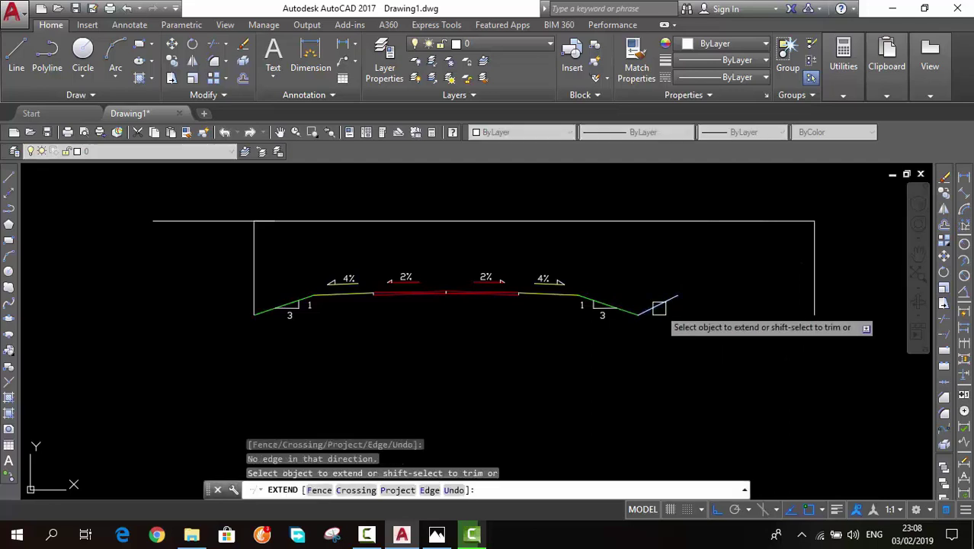
key(Return)
key(Return)
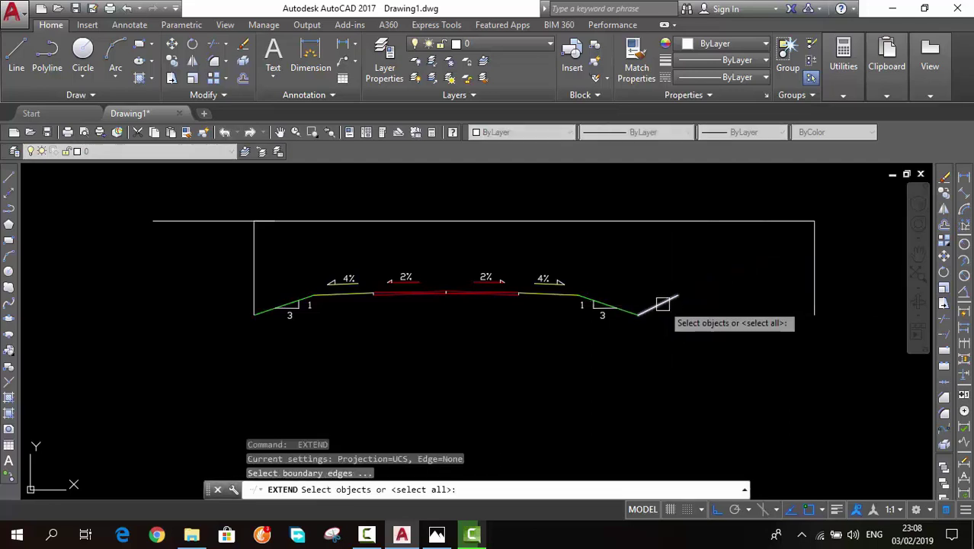
key(Return)
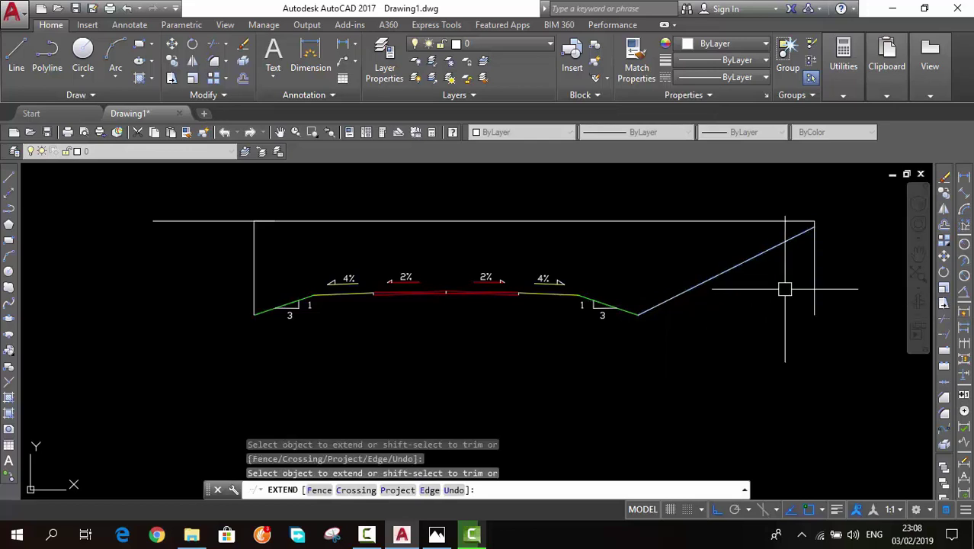
key(Escape)
Step: Lengthen the ground line to the right and move the vertical to its new end
click(775, 222)
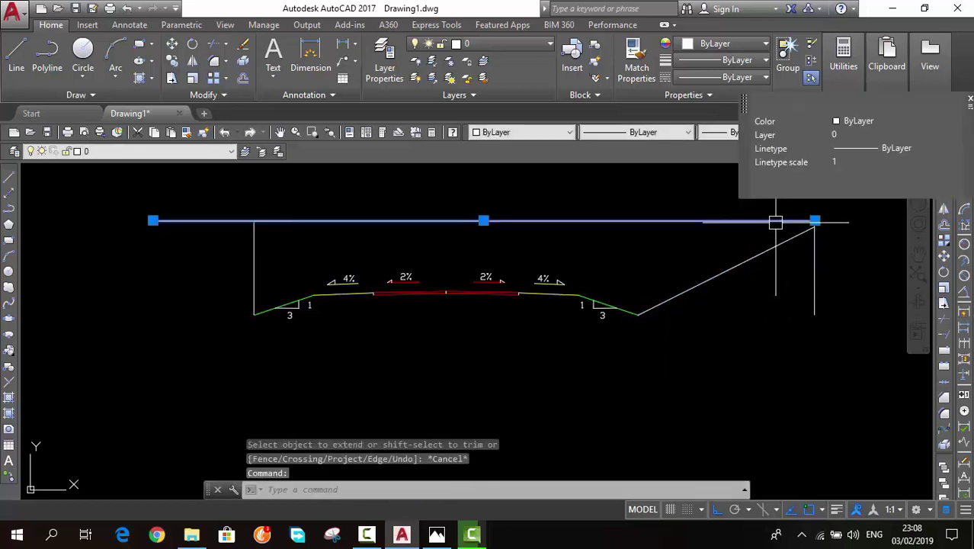
click(815, 221)
click(882, 222)
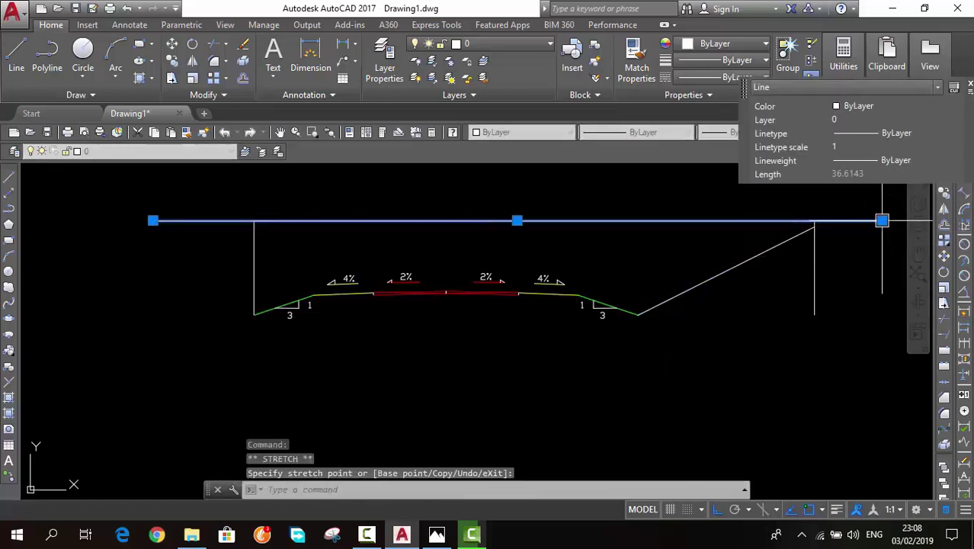
key(Escape)
click(814, 248)
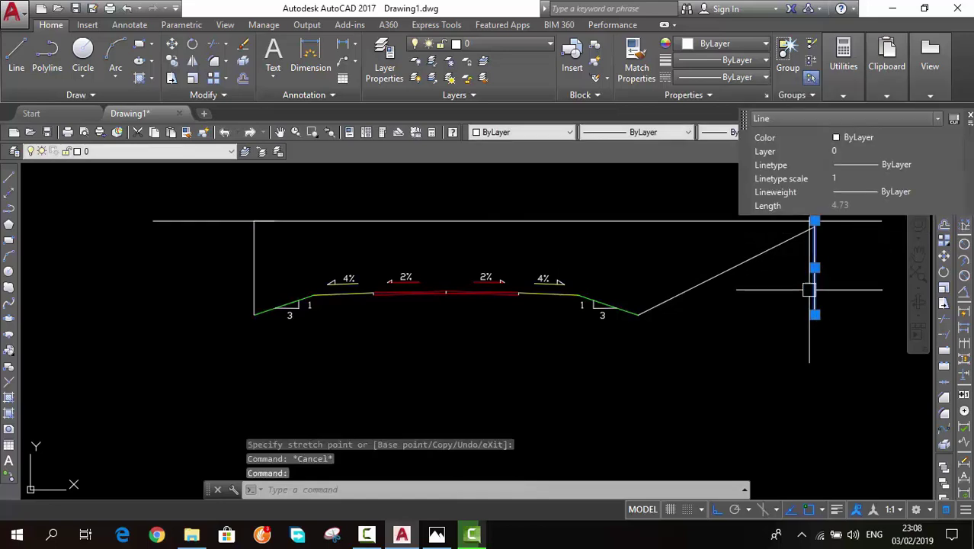
text(m)
key(Return)
click(814, 222)
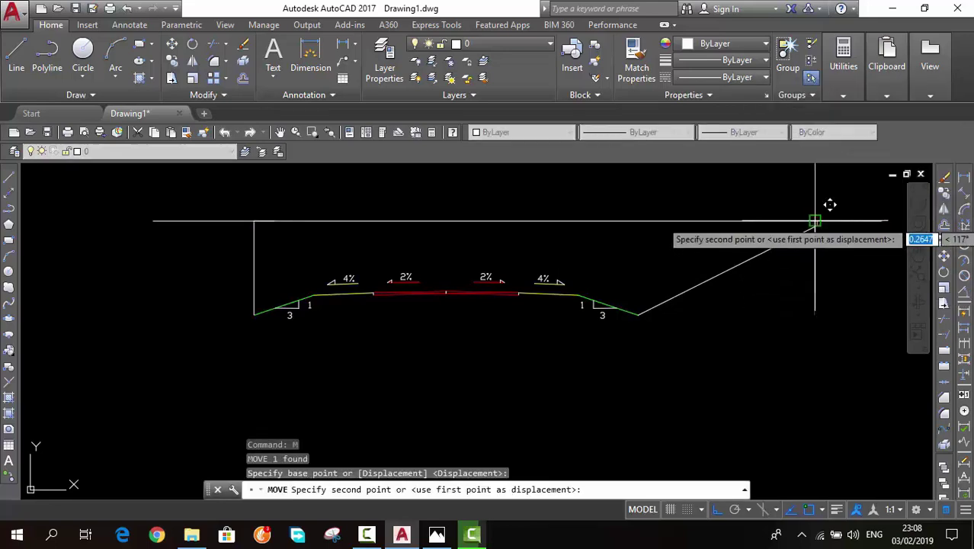
click(881, 222)
key(Escape)
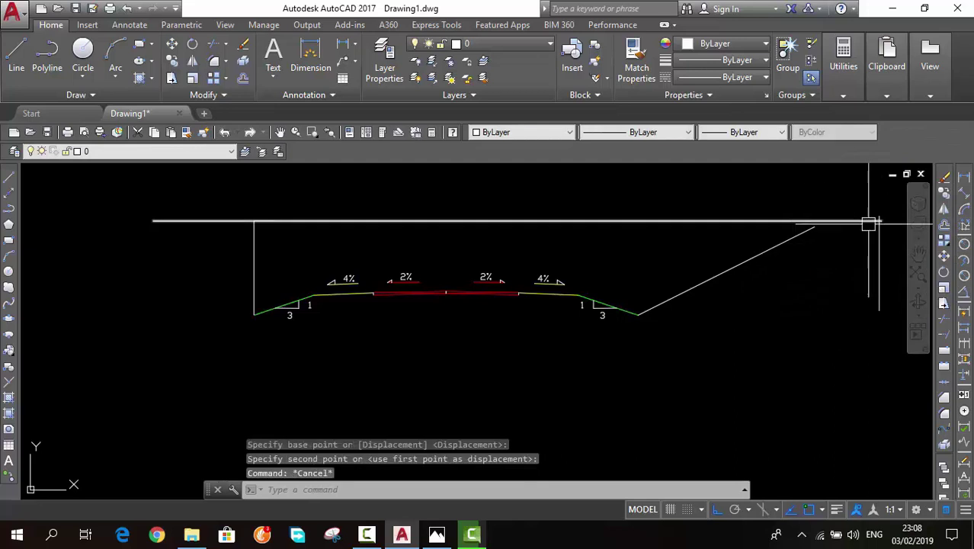
Step: Extend the right outer slope up until it meets the ground line
click(877, 236)
text(m)
key(Return)
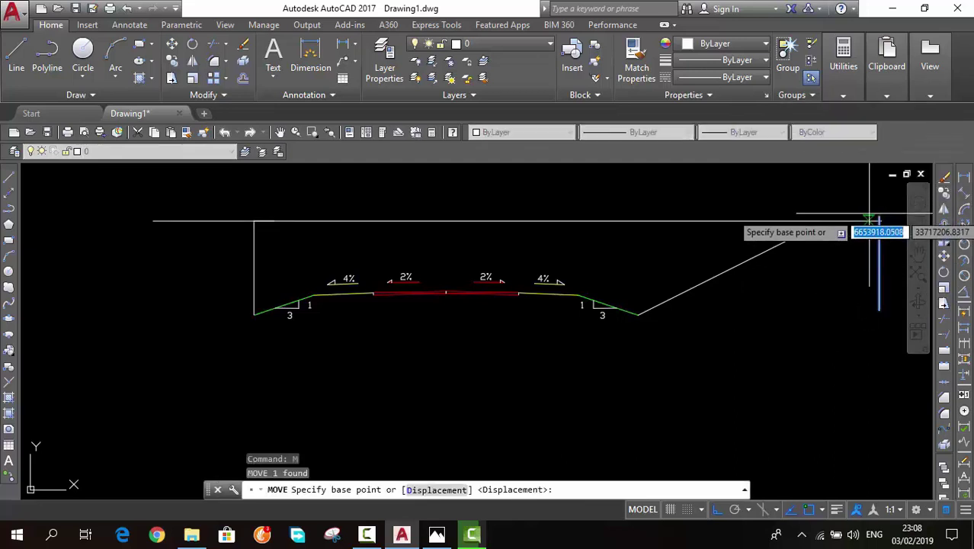
click(880, 221)
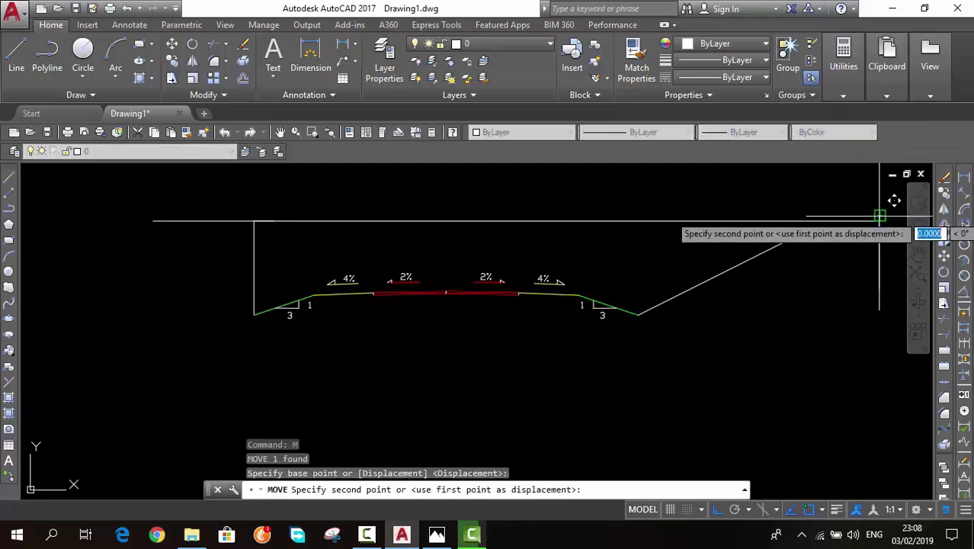
key(Escape)
click(789, 239)
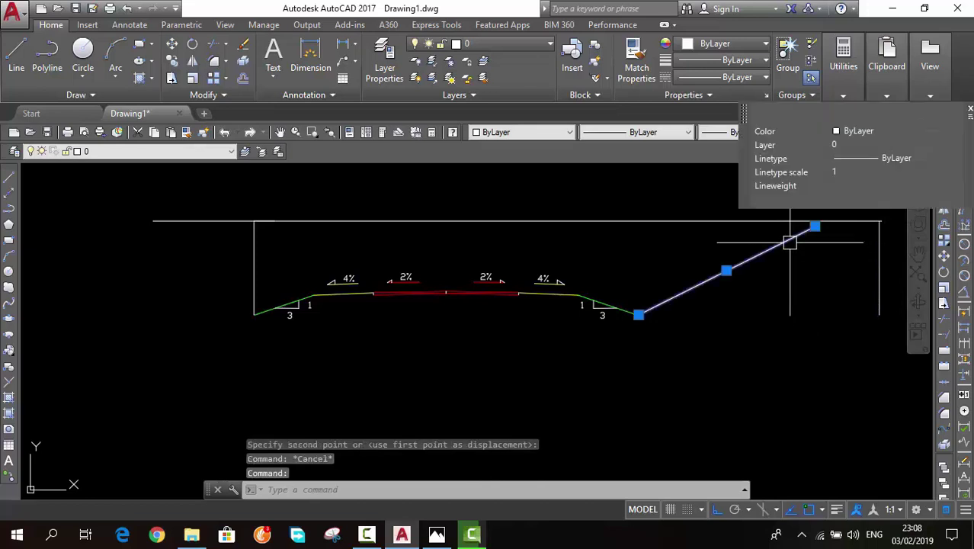
key(Escape)
key(Return)
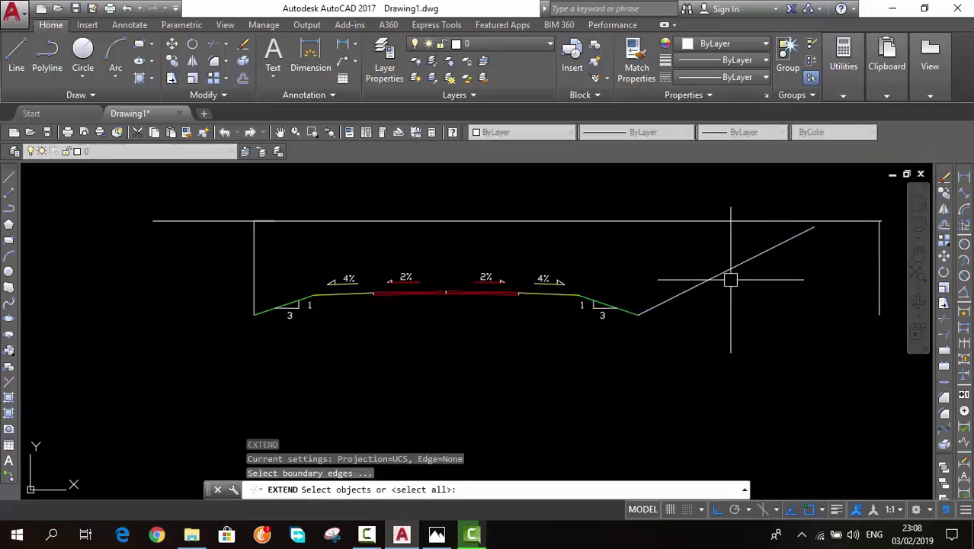
key(Return)
key(Escape)
key(Return)
key(Return)
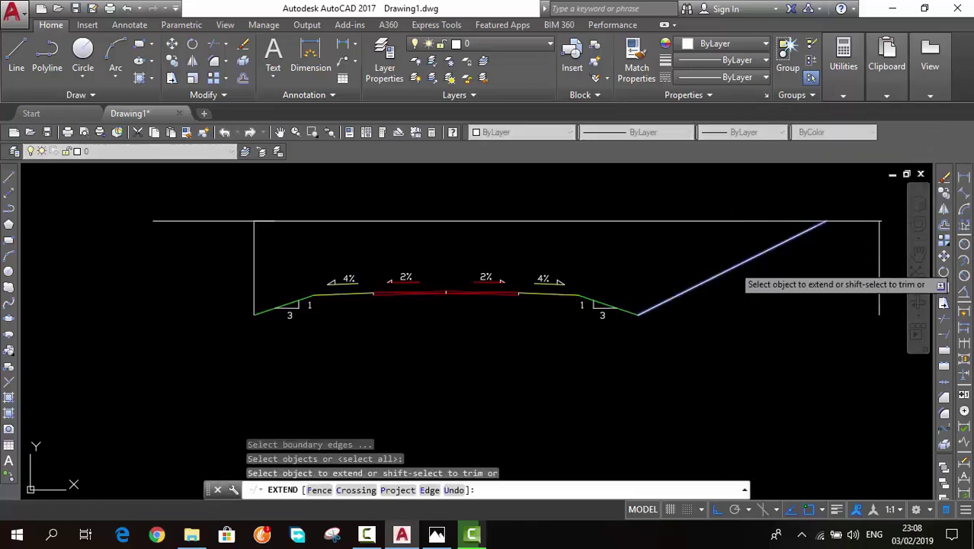
click(732, 266)
key(Escape)
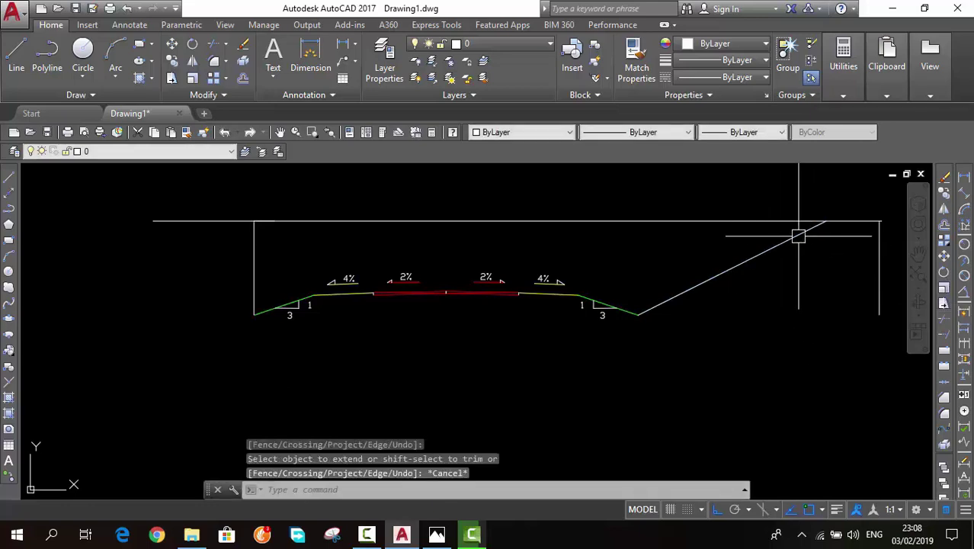
Step: Zoom the reference photo into CUT SECTION STA 0+60 to check its 1:2 back slopes
click(434, 537)
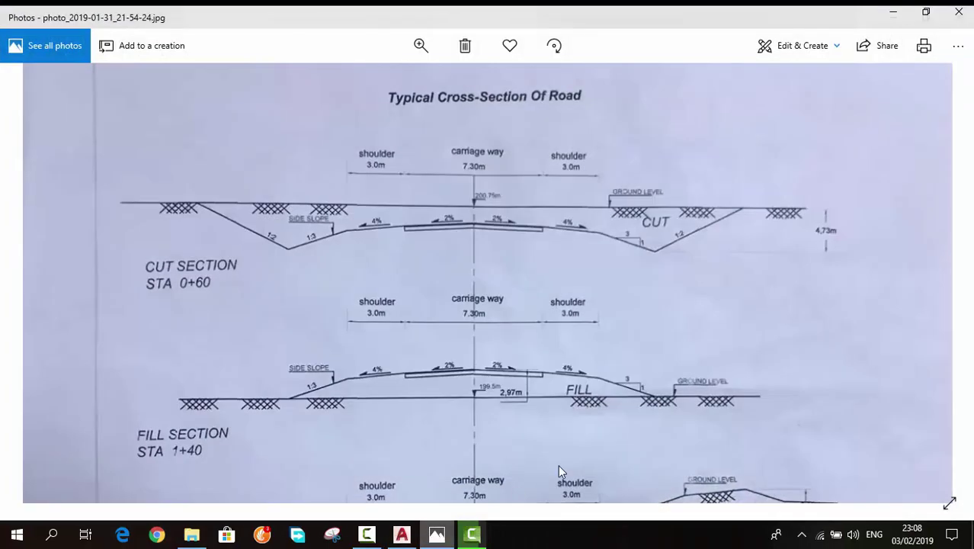
ctrl+scroll(607, 196, up, 2)
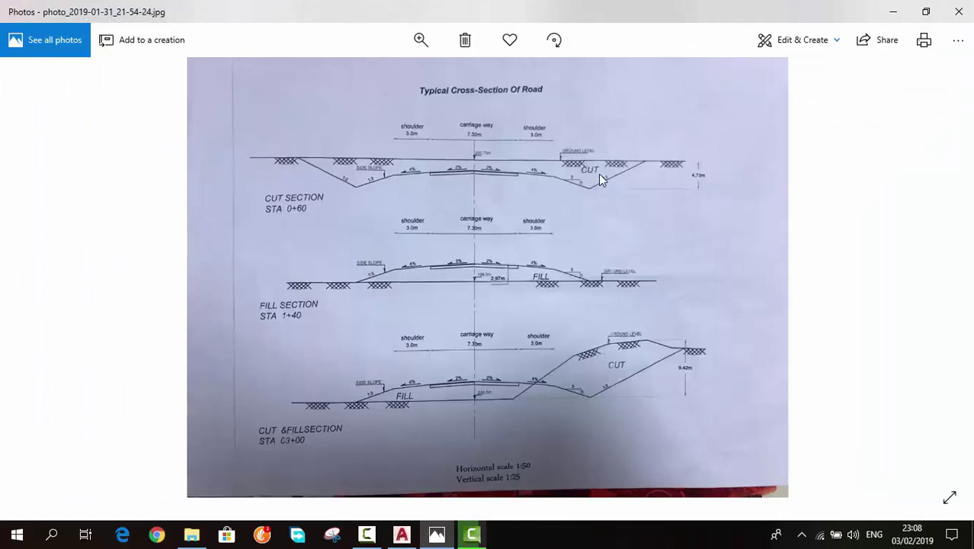
ctrl+scroll(598, 174, up, 2)
ctrl+scroll(671, 163, up, 2)
ctrl+scroll(665, 148, up, 1)
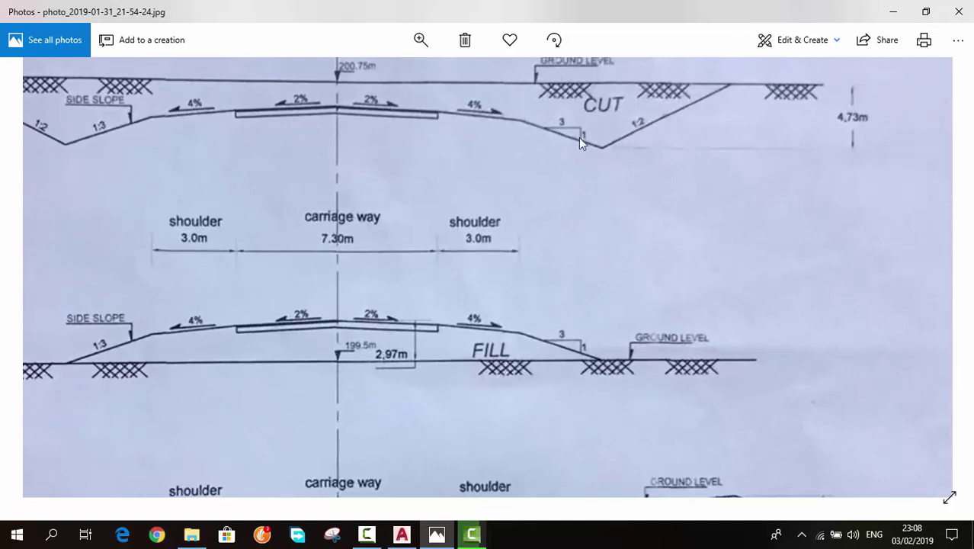
click(399, 537)
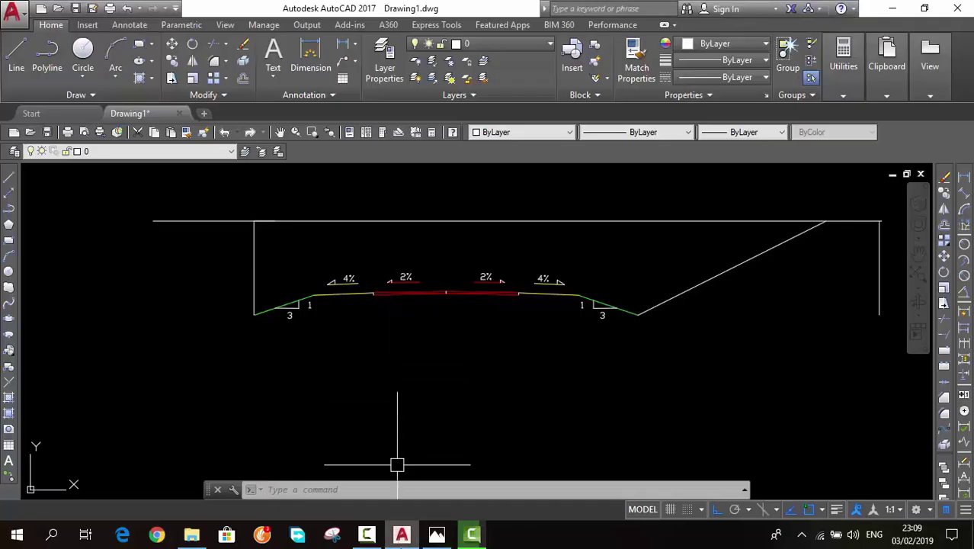
click(448, 541)
scroll(550, 254, down, 2)
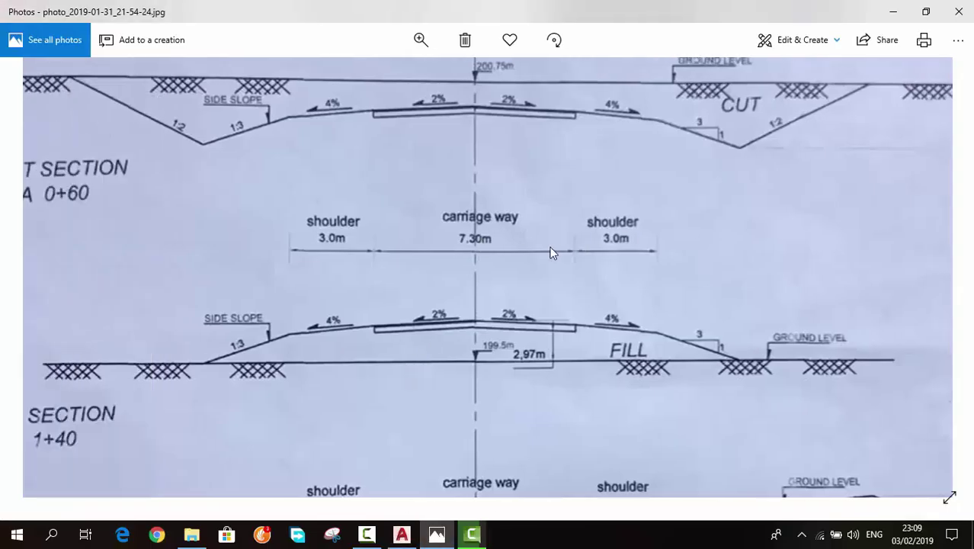
scroll(577, 315, up, 2)
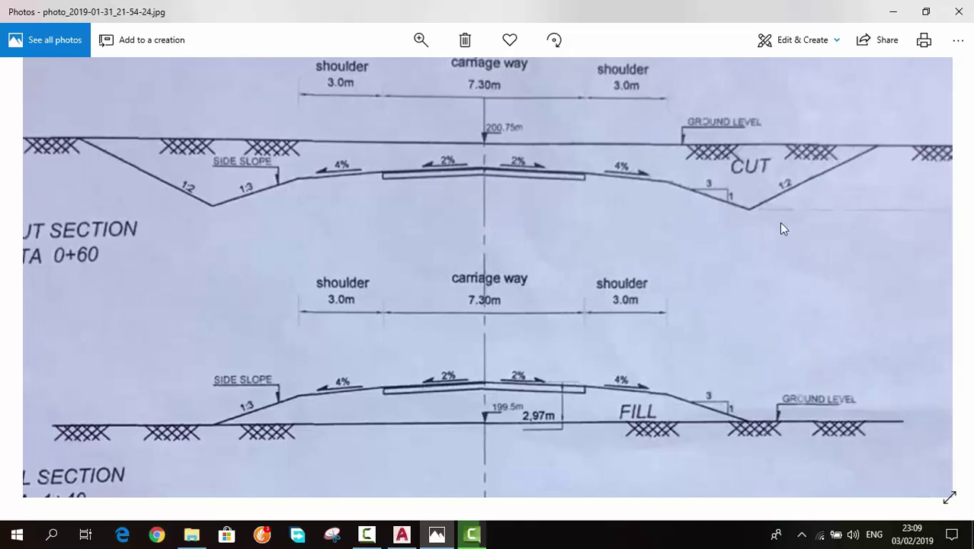
Step: Mirror the right cut slope about the road centreline, keeping the original
click(448, 541)
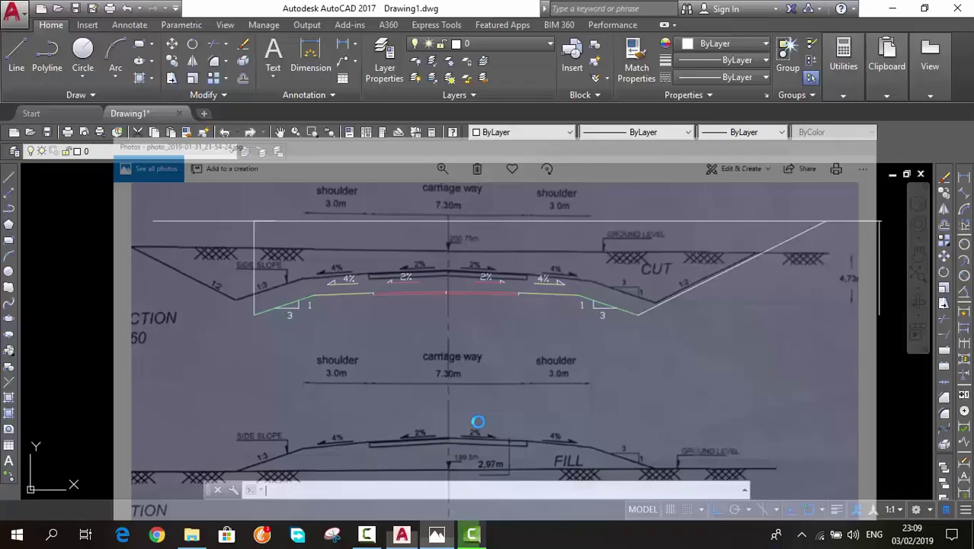
click(672, 300)
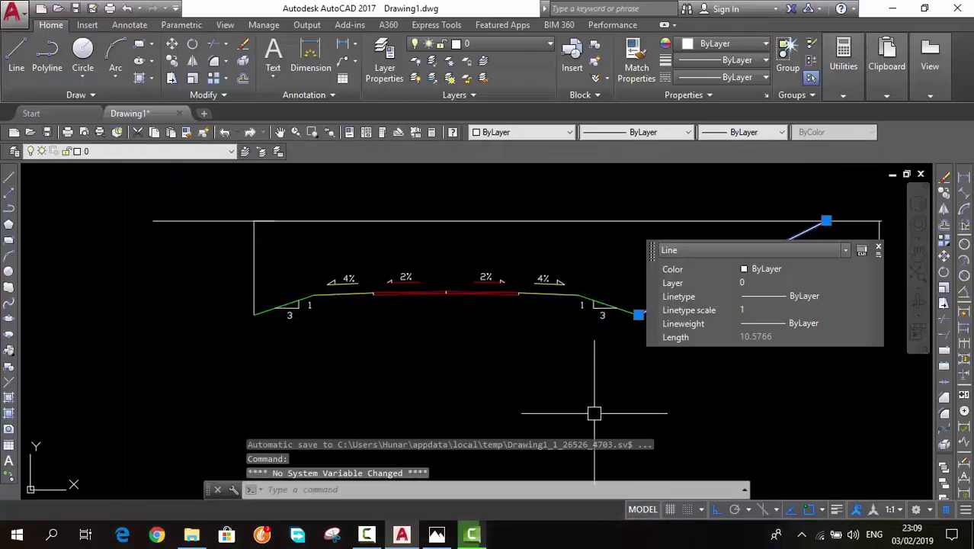
text(mi)
key(Return)
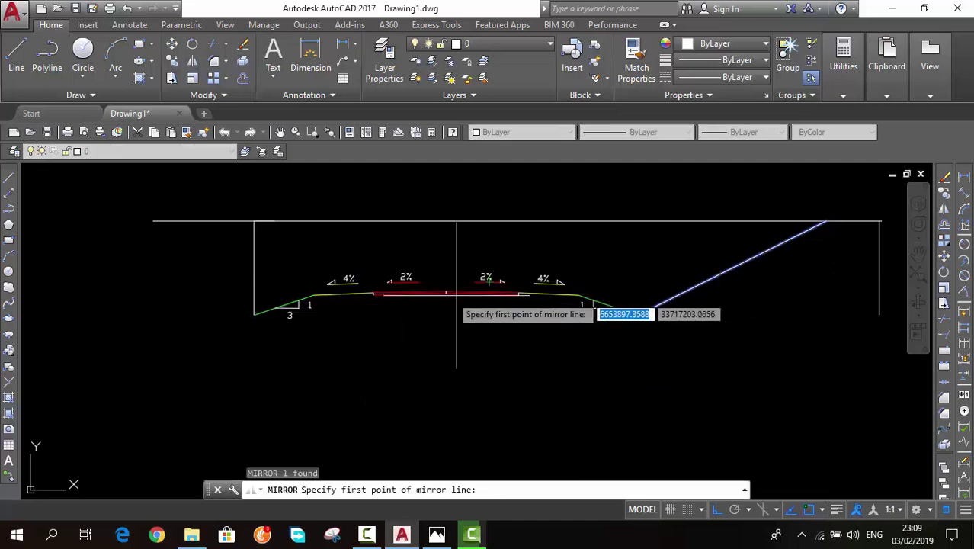
click(446, 292)
click(447, 236)
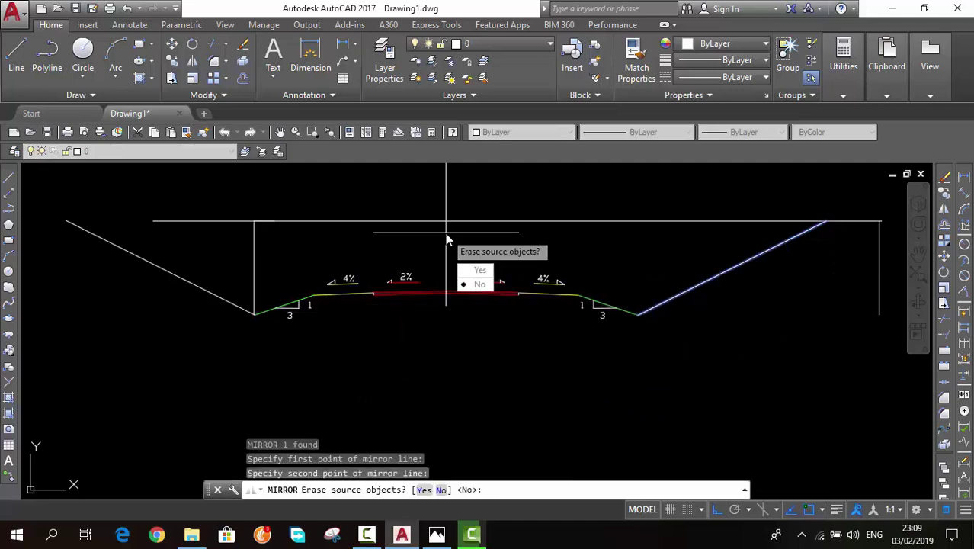
key(Return)
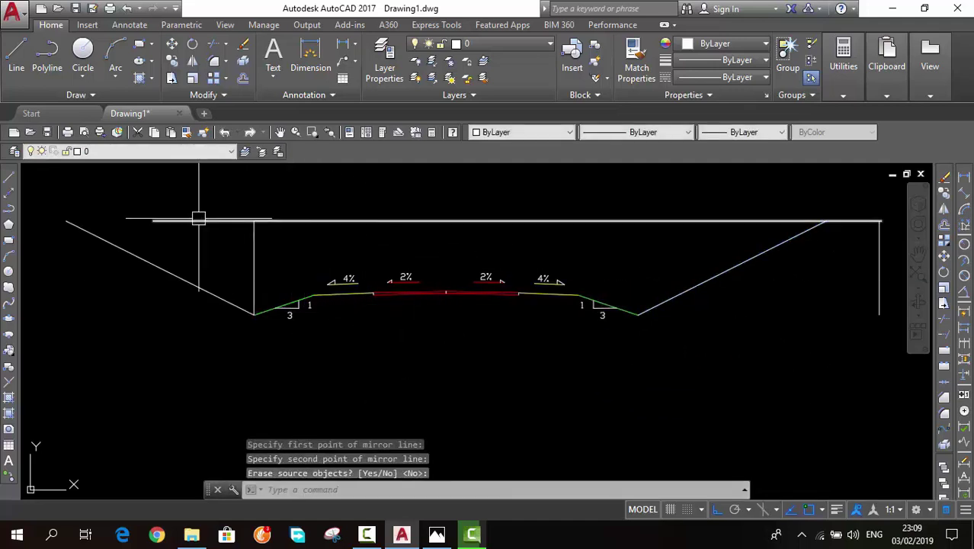
Step: Extend the ground line leftward to meet the mirrored slope
click(426, 220)
text(e)
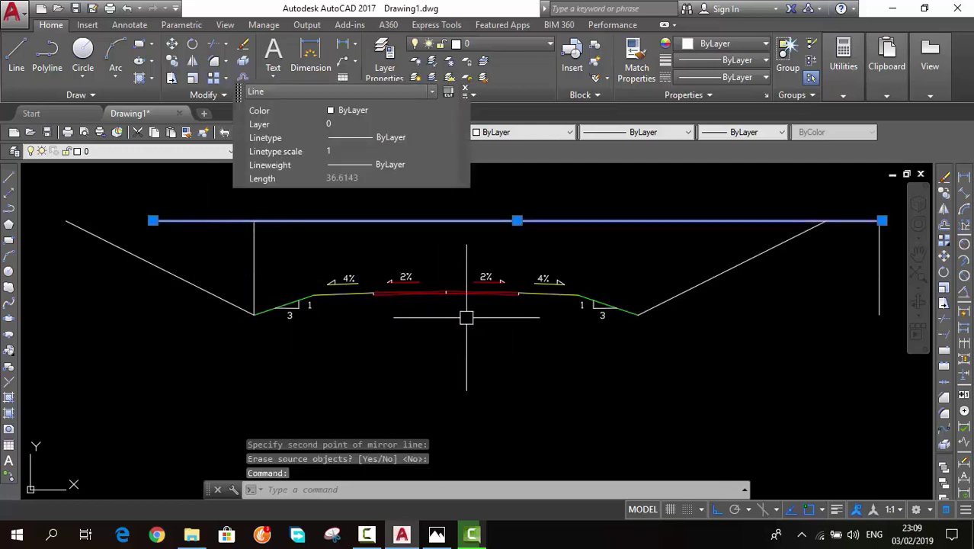
key(Escape)
text(ex)
key(Return)
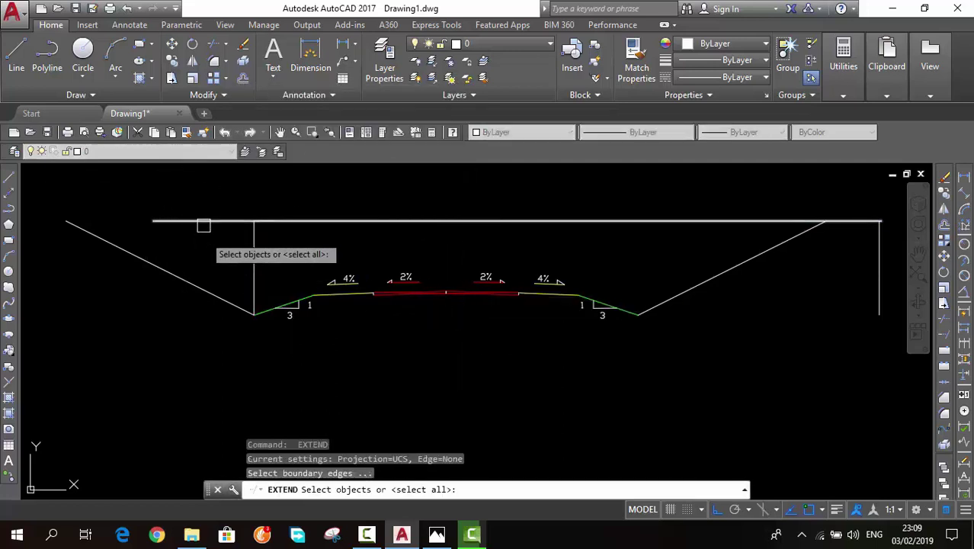
key(Return)
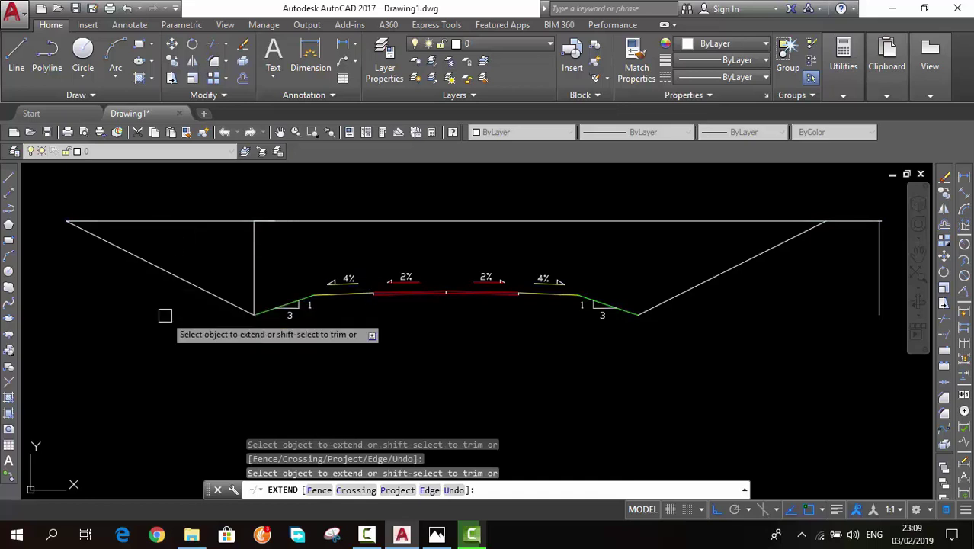
key(Escape)
Step: Erase the left vertical line
click(254, 259)
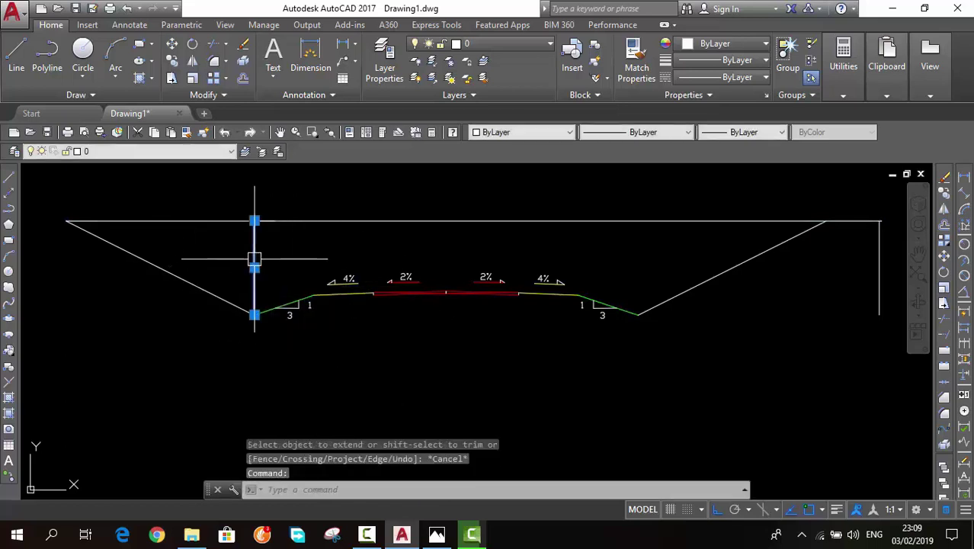
text(e)
key(Return)
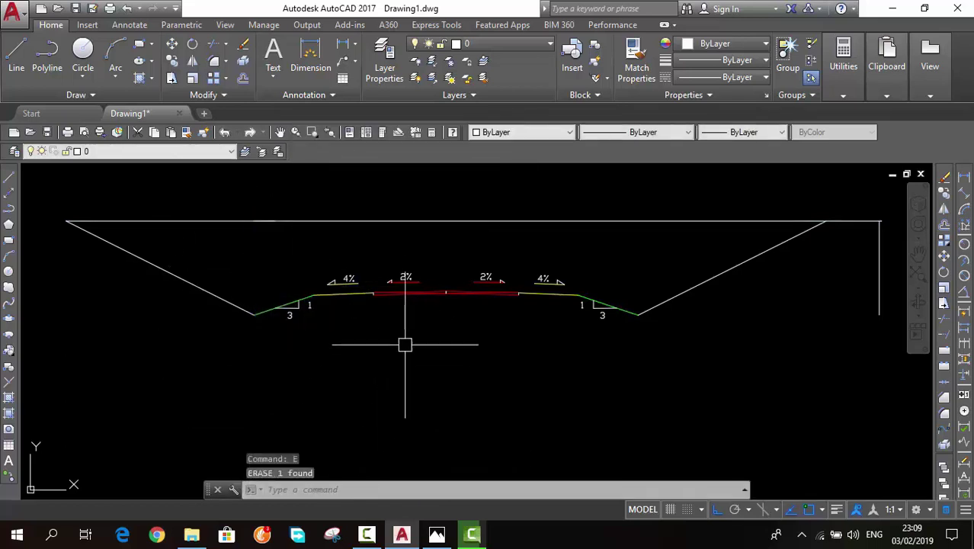
Step: Zoom around the photo's cut and fill sections, ending on fill section STA 1+40 (2.97m fill)
click(436, 533)
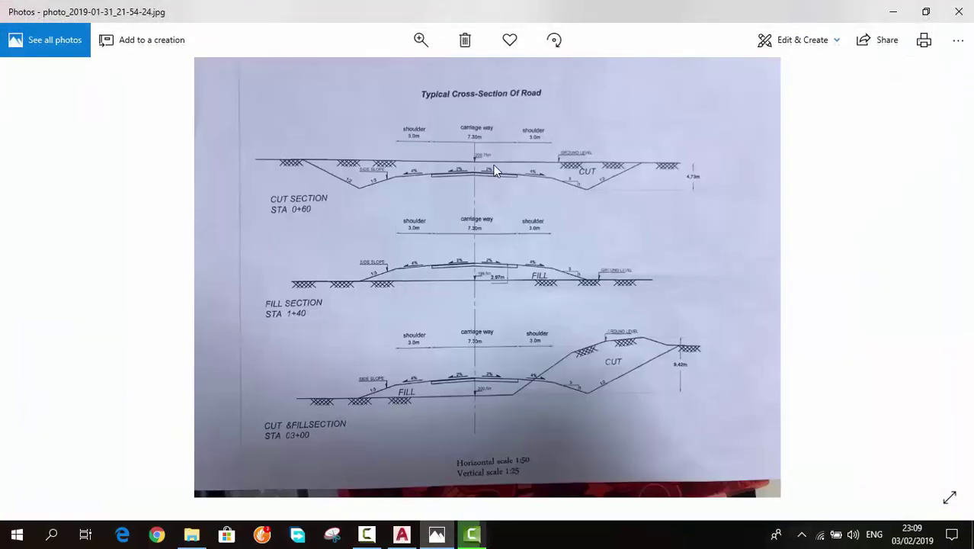
scroll(554, 172, up, 3)
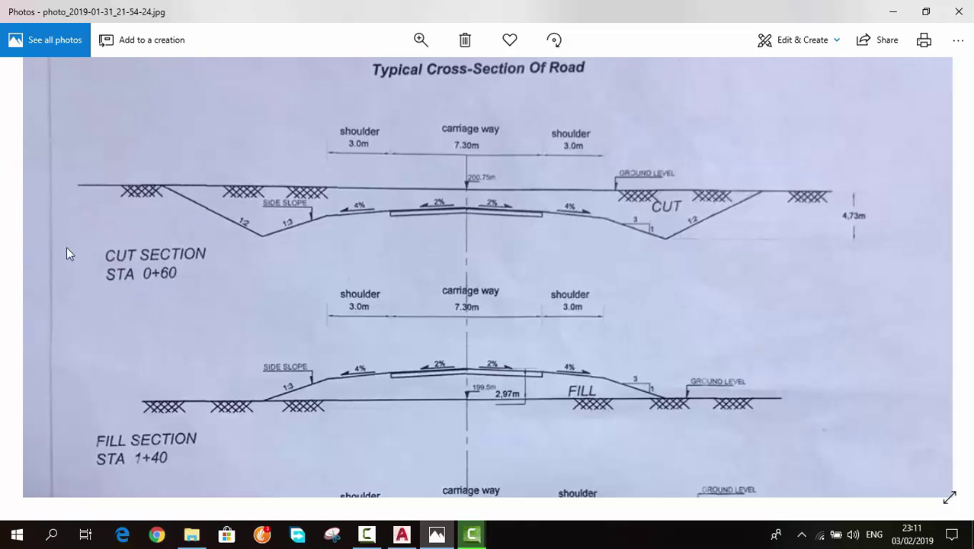
scroll(587, 206, down, 3)
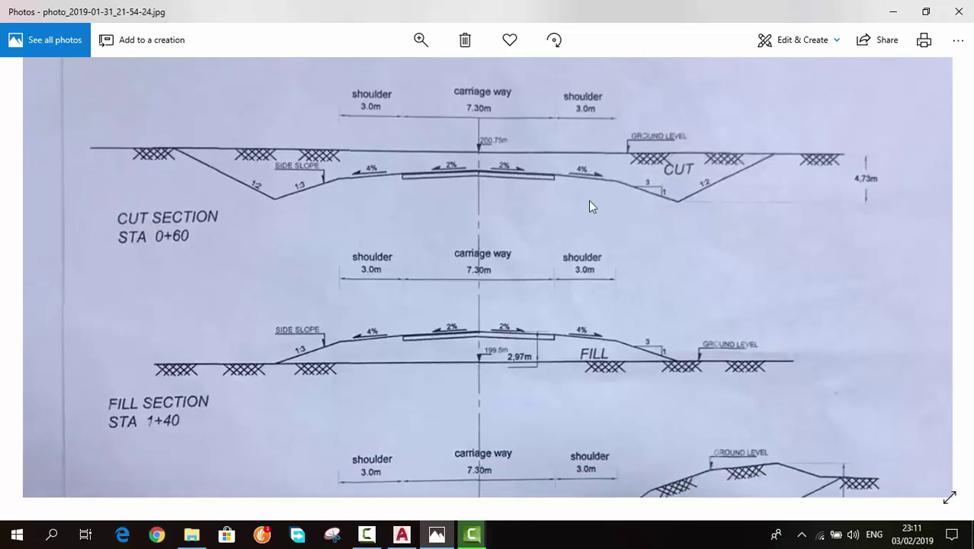
scroll(528, 258, up, 2)
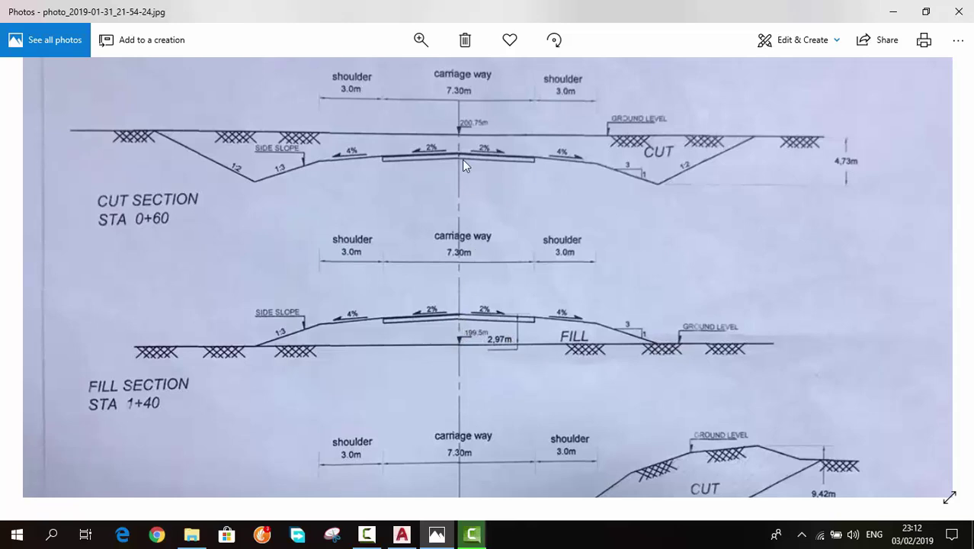
click(401, 533)
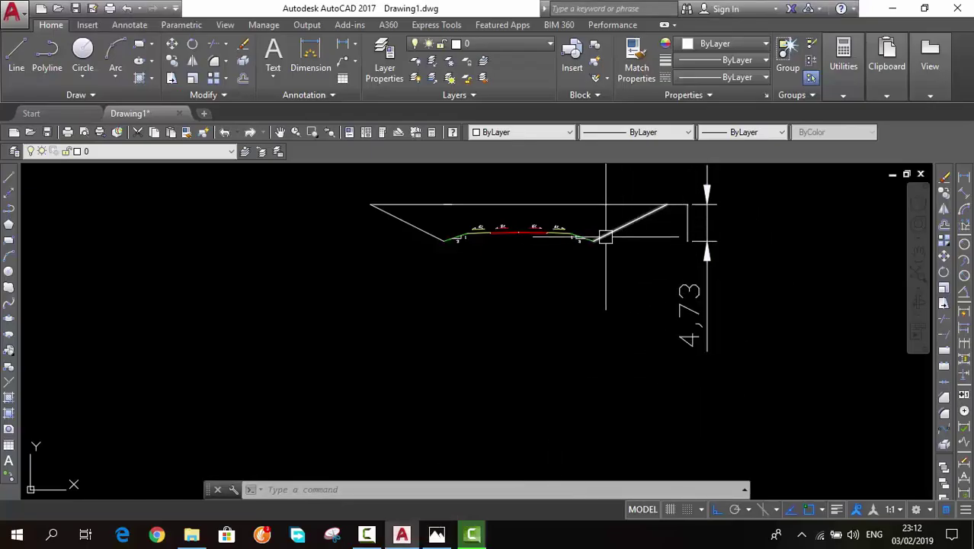
click(436, 533)
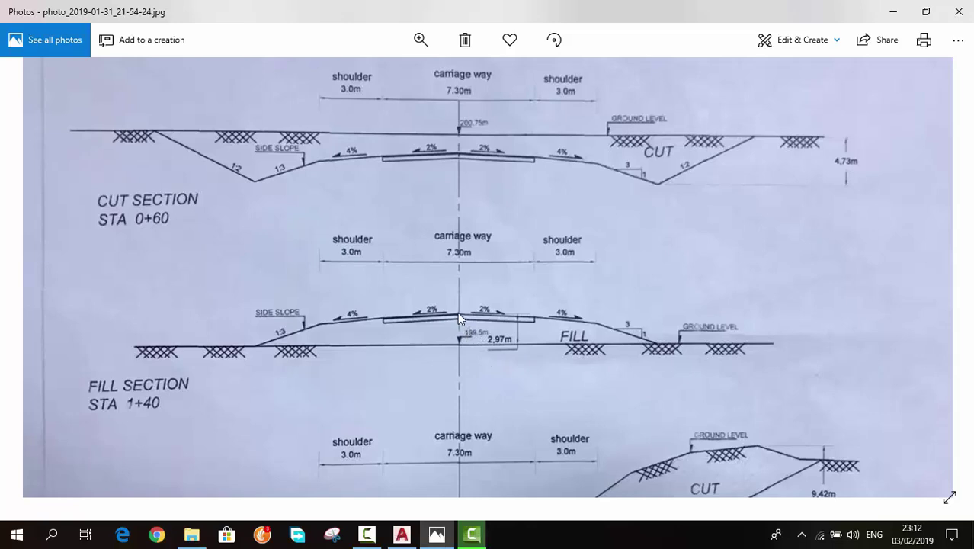
scroll(457, 312, up, 3)
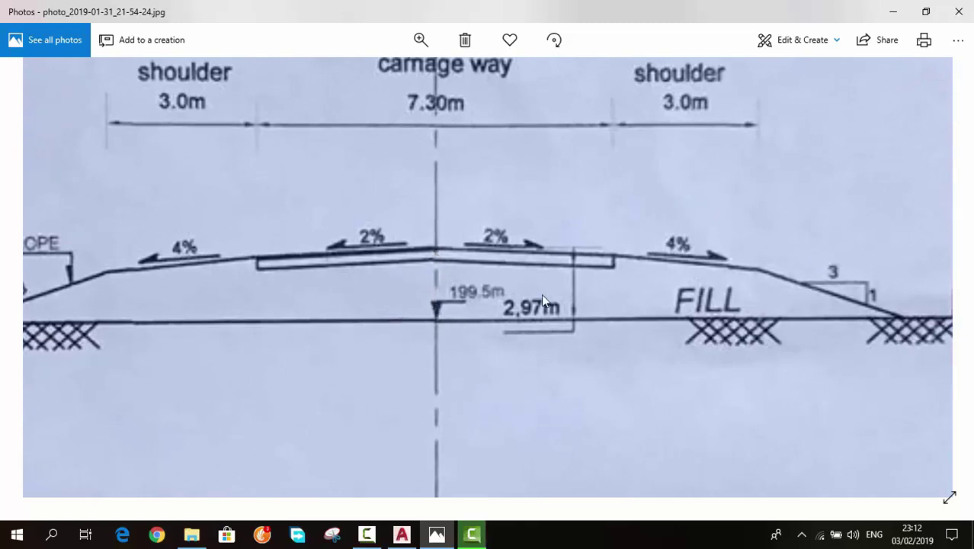
scroll(579, 309, down, 2)
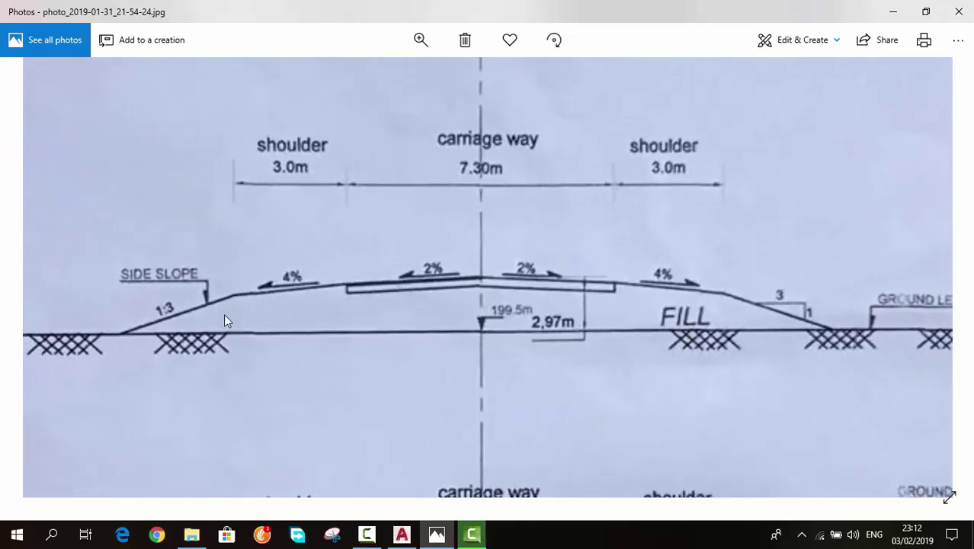
scroll(577, 325, down, 2)
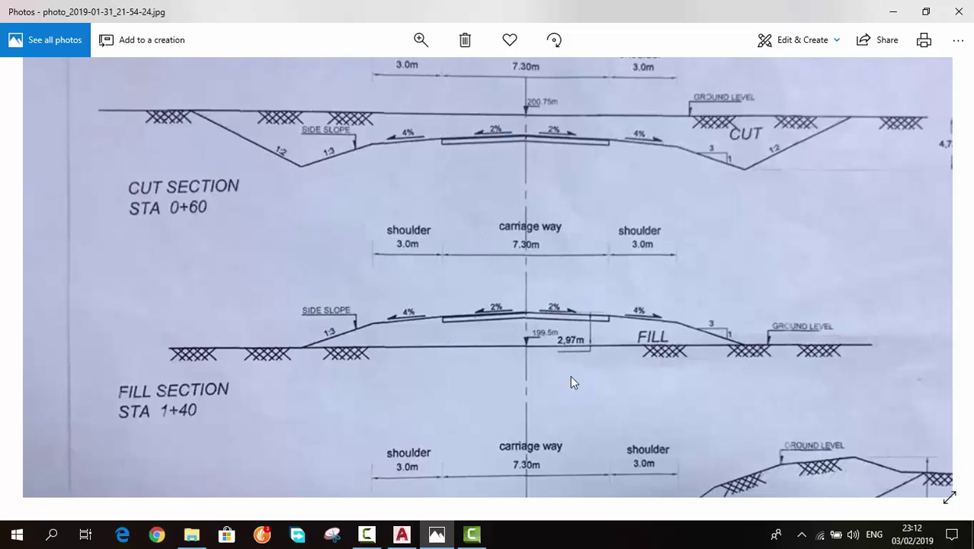
Step: Zoom into the cut & fill section STA 03+00 on the reference photo
drag(570, 375, 508, 249)
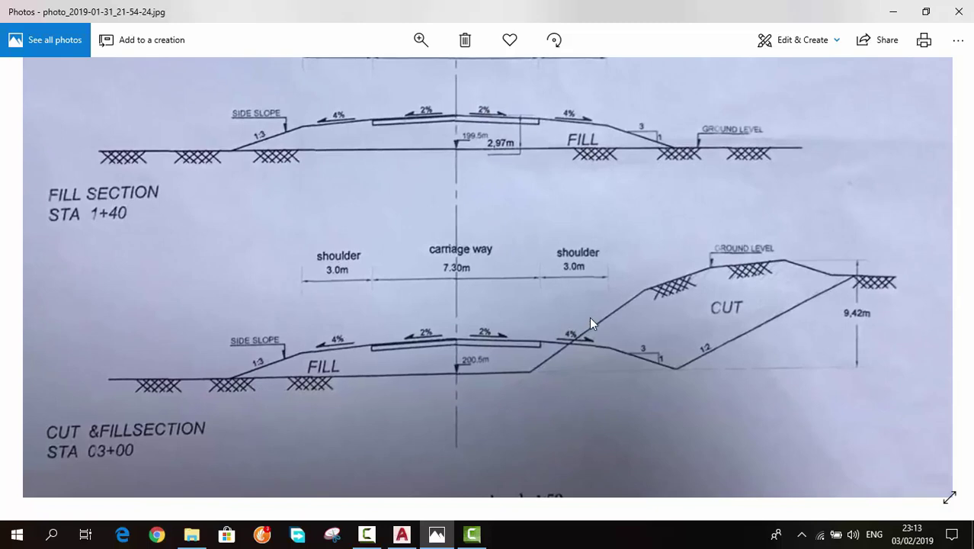
double_click(636, 316)
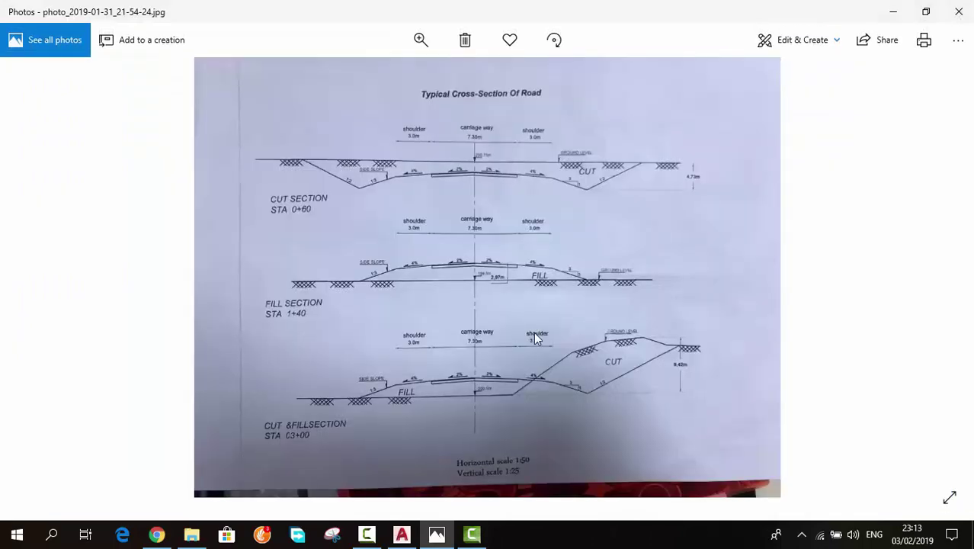
scroll(536, 339, up, 2)
scroll(535, 339, up, 2)
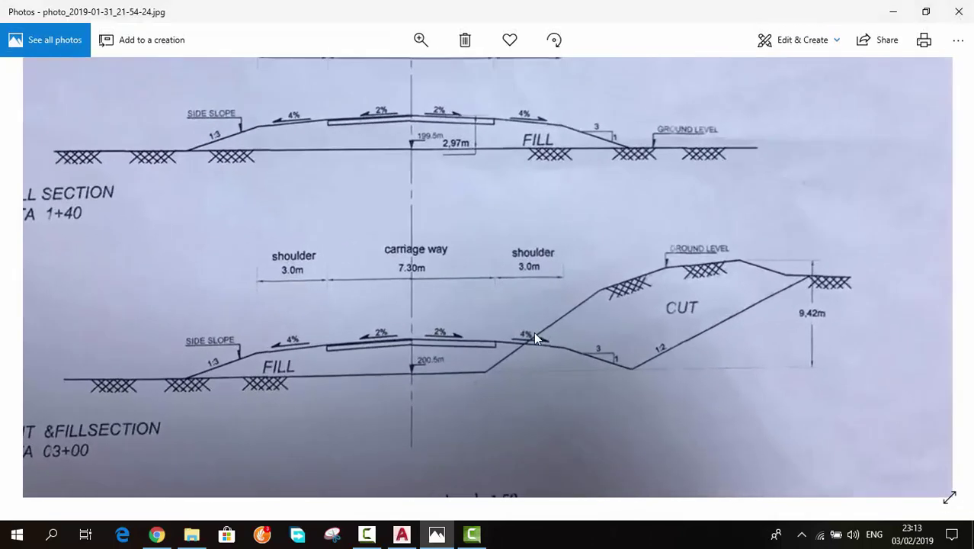
scroll(536, 339, up, 2)
scroll(535, 339, up, 1)
scroll(536, 339, up, 1)
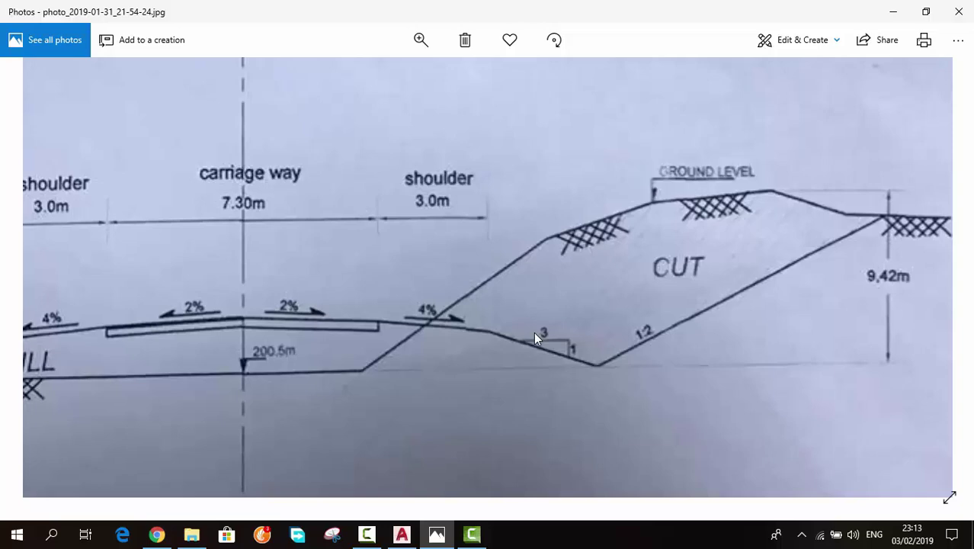
Step: Pan across the section to read its slopes, then return to AutoCAD
scroll(535, 339, left, 3)
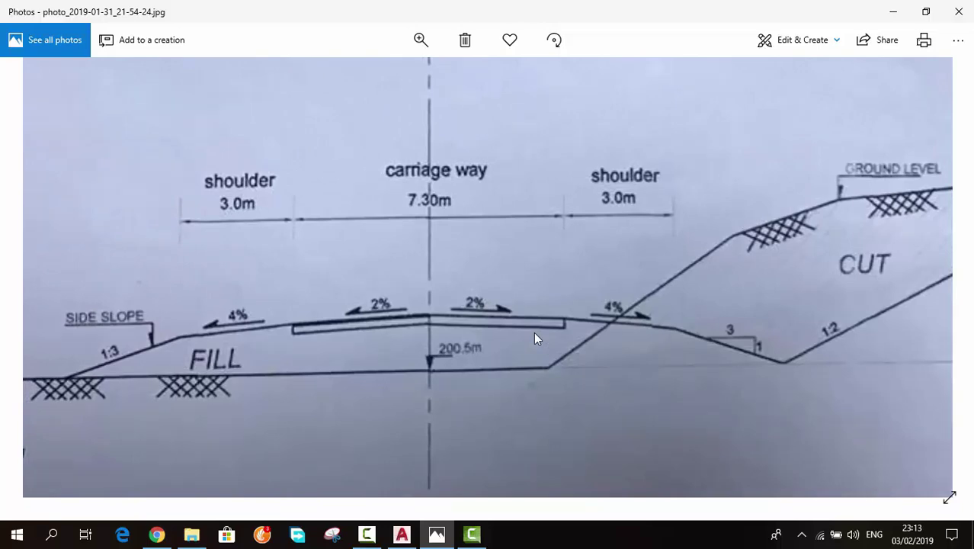
scroll(535, 339, left, 3)
scroll(535, 339, left, 1)
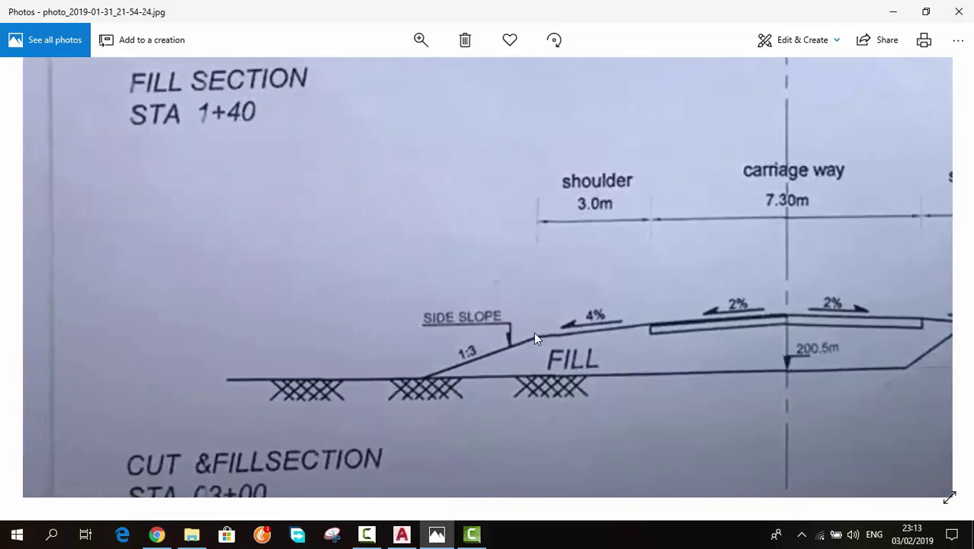
scroll(535, 339, right, 3)
scroll(535, 339, right, 2)
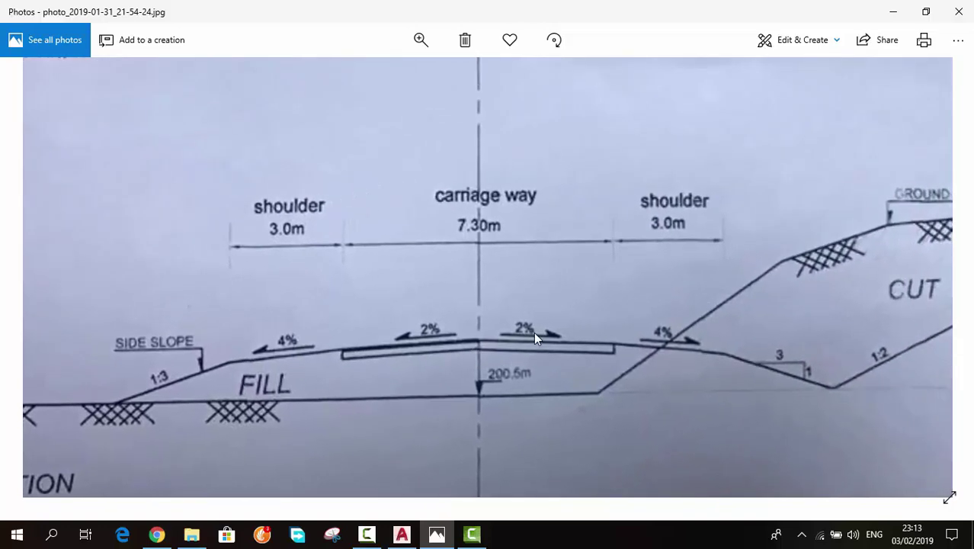
scroll(535, 339, down, 1)
scroll(535, 339, down, 2)
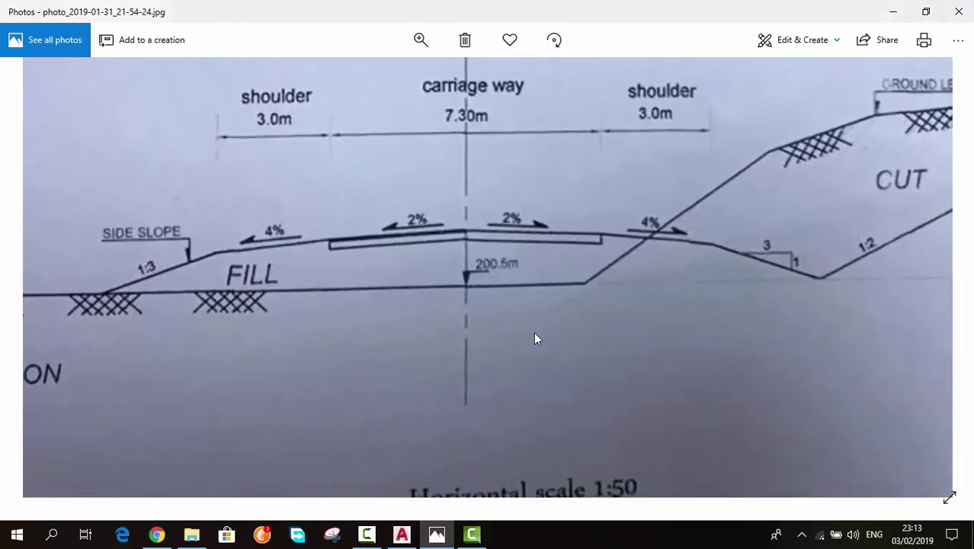
ctrl+scroll(535, 339, down, 2)
scroll(534, 339, down, 1)
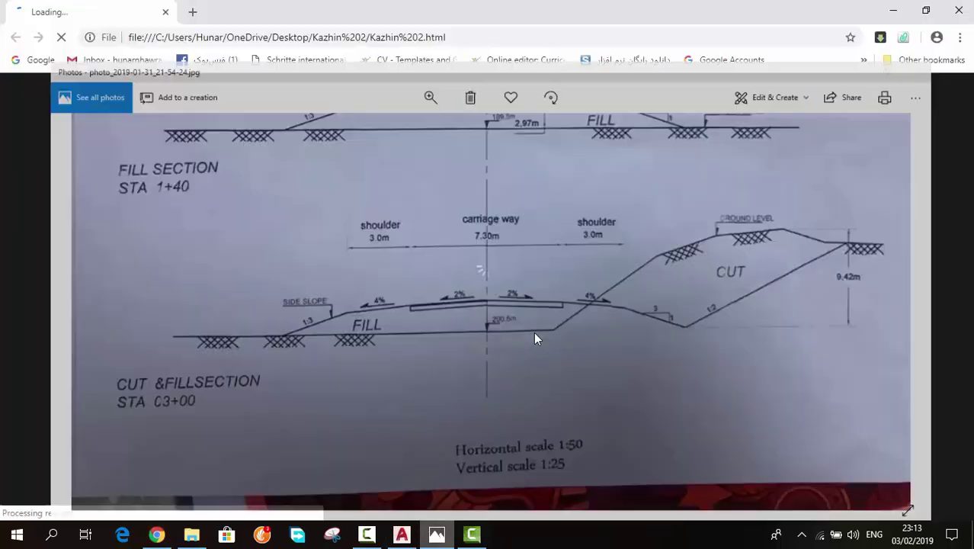
key(alt+Tab)
key(alt+Tab)
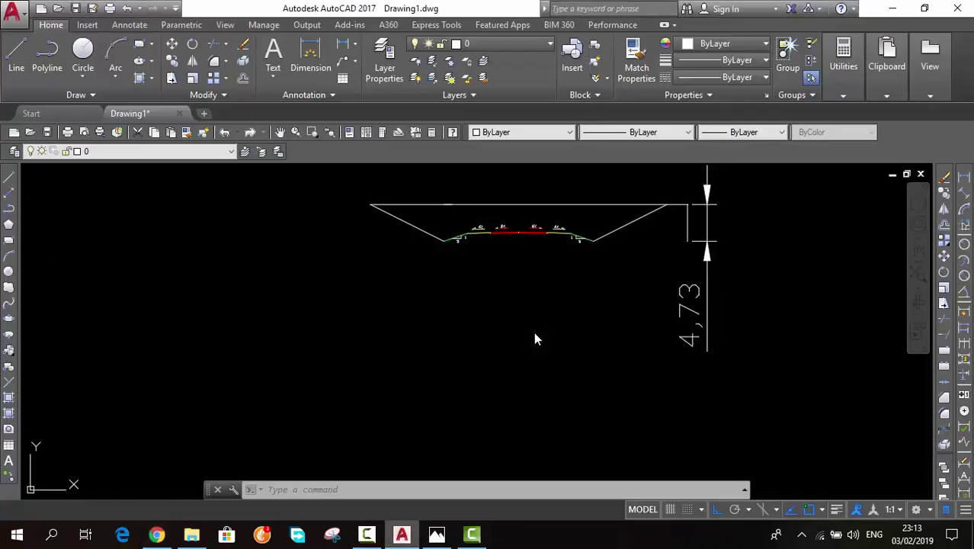
scroll(535, 339, up, 3)
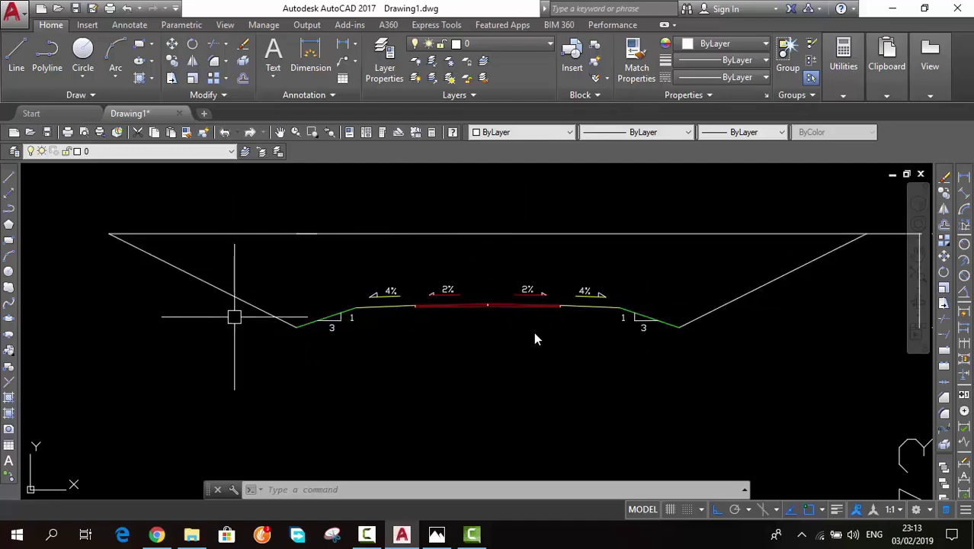
key(alt+Tab)
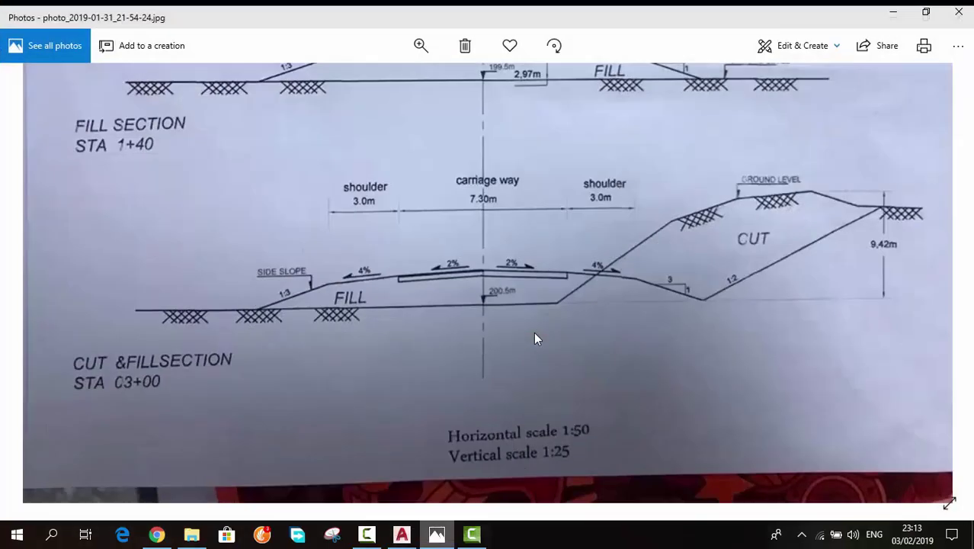
scroll(535, 339, up, 2)
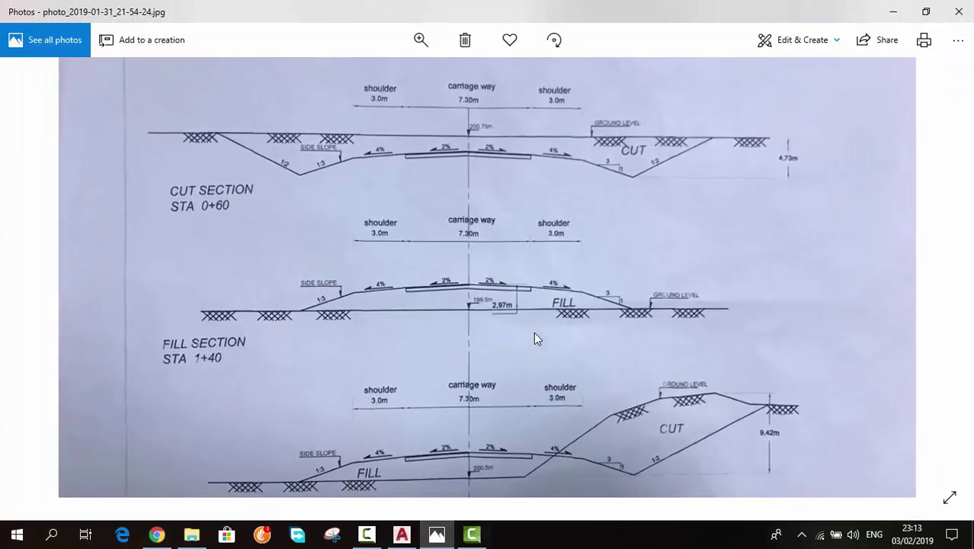
scroll(535, 339, up, 2)
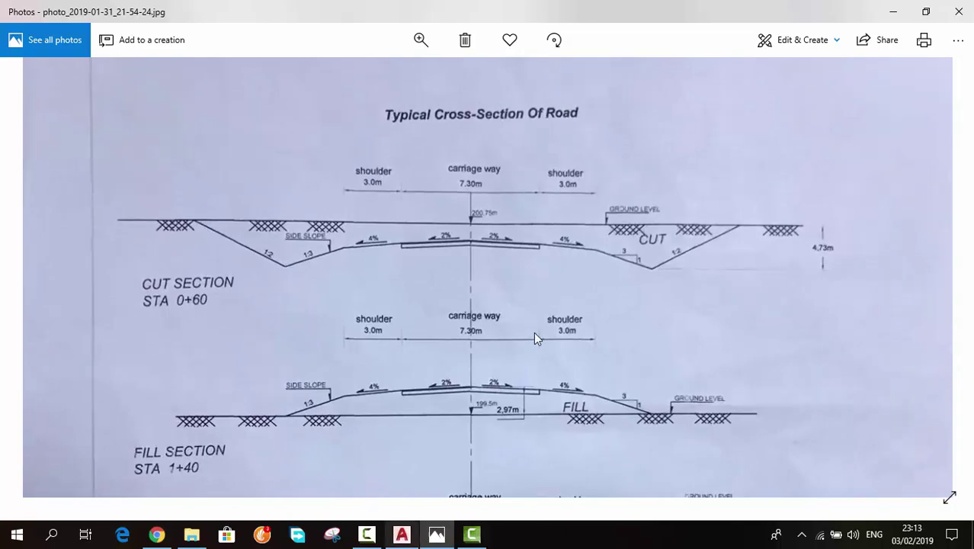
key(alt+Tab)
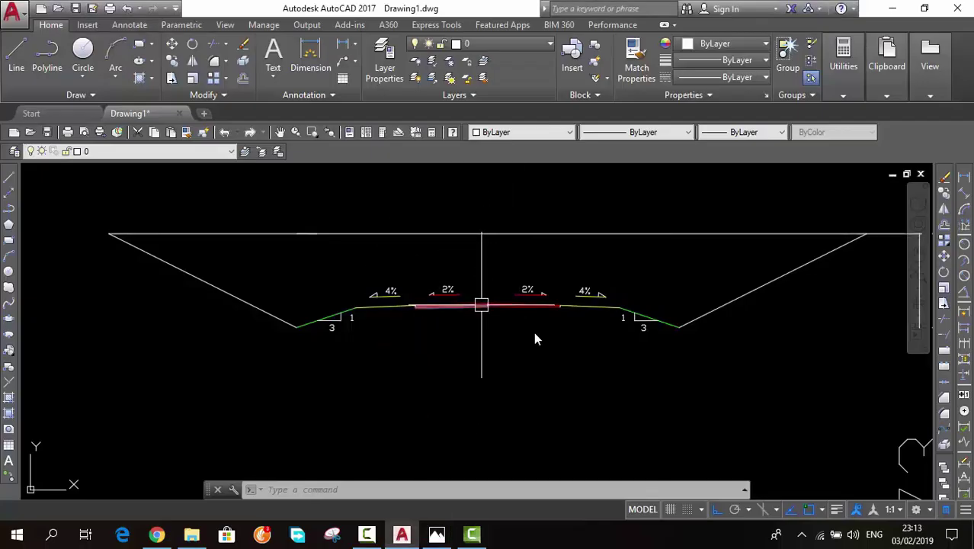
Step: Select the top ground line and start a MOVE from its midpoint, then cancel it
scroll(686, 275, down, 1)
scroll(786, 335, down, 1)
middle_drag(786, 335, 704, 276)
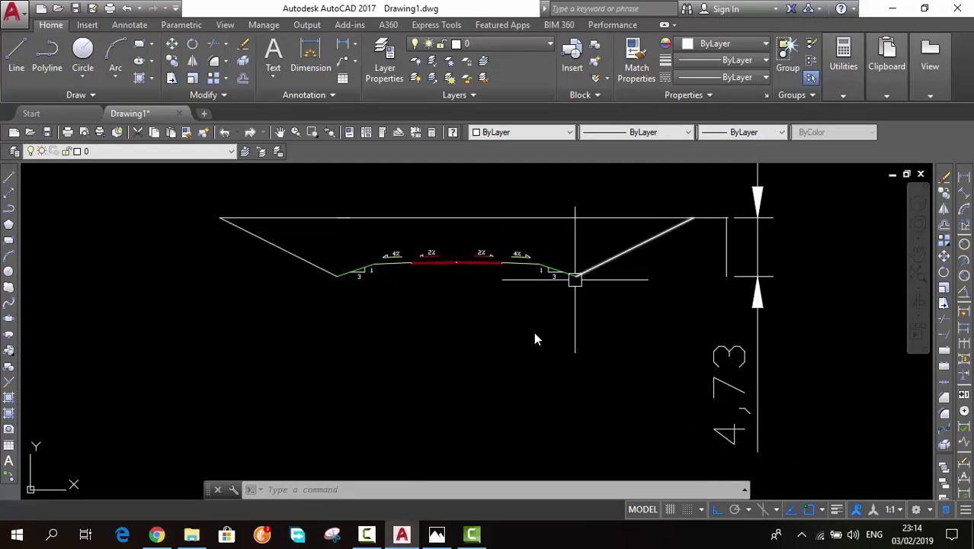
scroll(568, 274, up, 3)
middle_drag(562, 273, 602, 308)
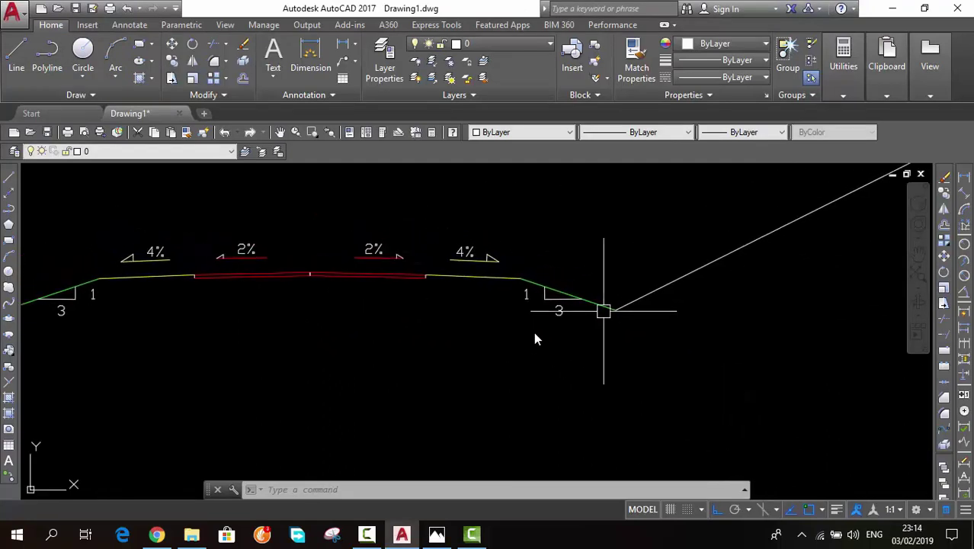
middle_drag(543, 233, 633, 271)
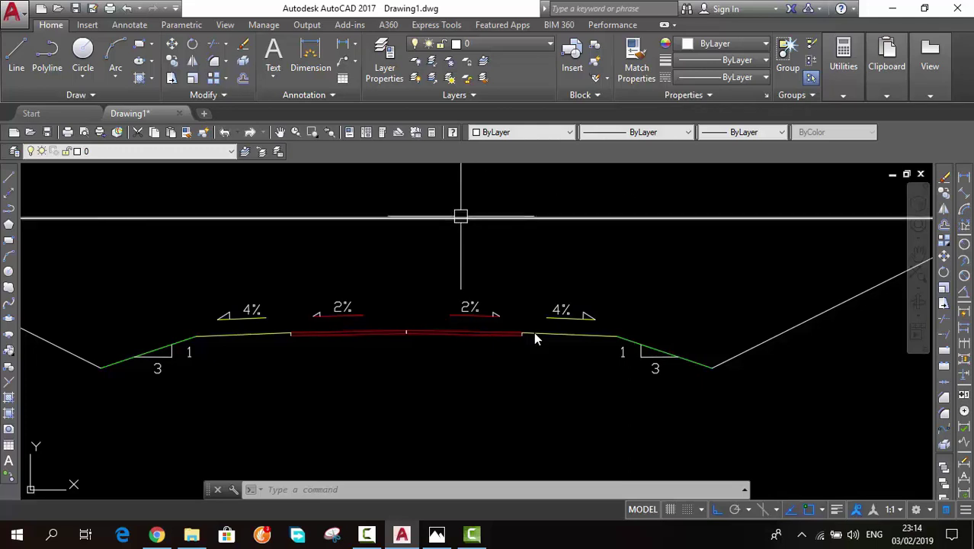
middle_drag(450, 277, 483, 269)
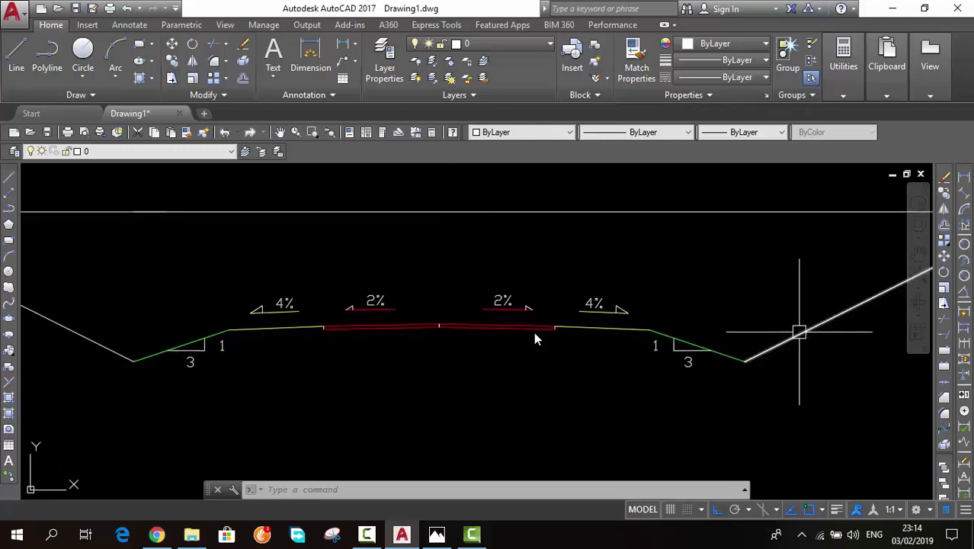
middle_drag(799, 330, 646, 328)
middle_drag(493, 292, 467, 338)
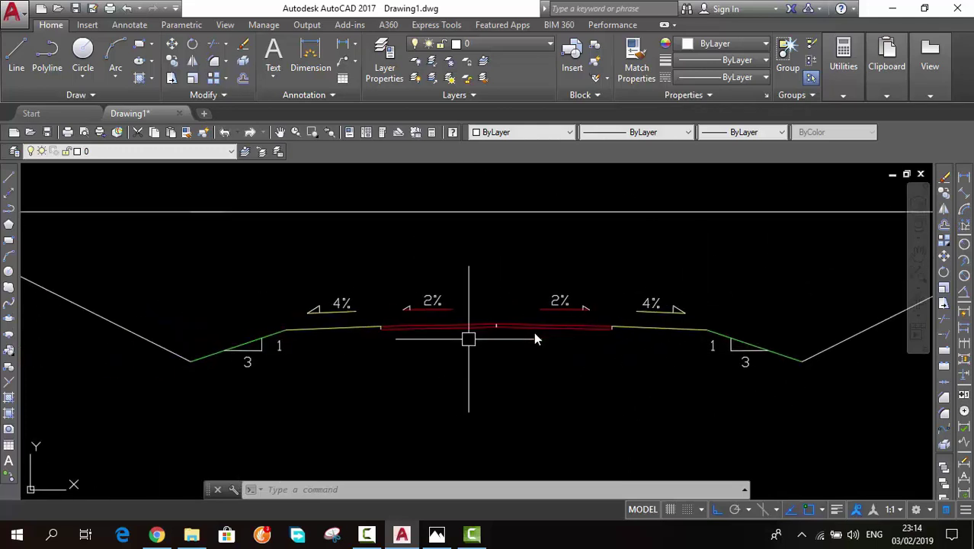
click(512, 211)
text(m)
key(Return)
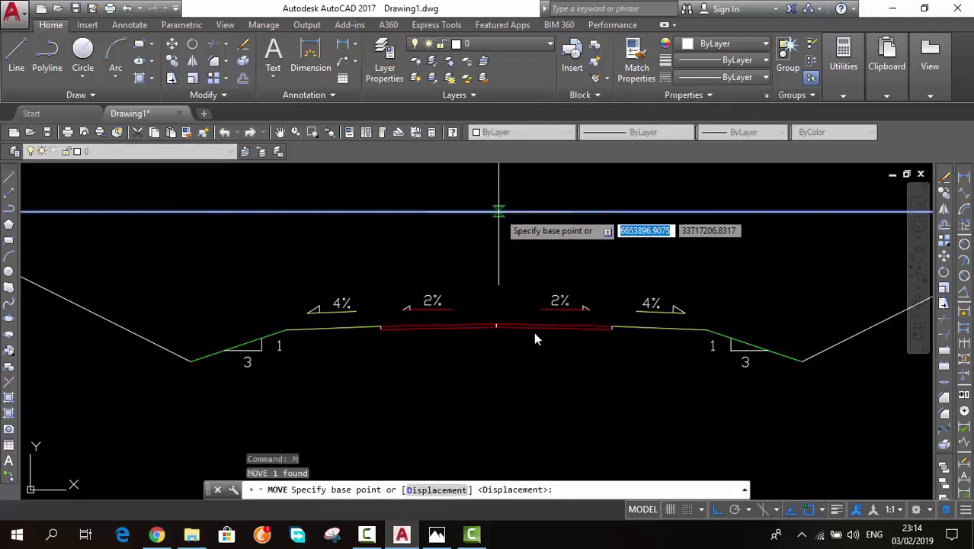
click(495, 211)
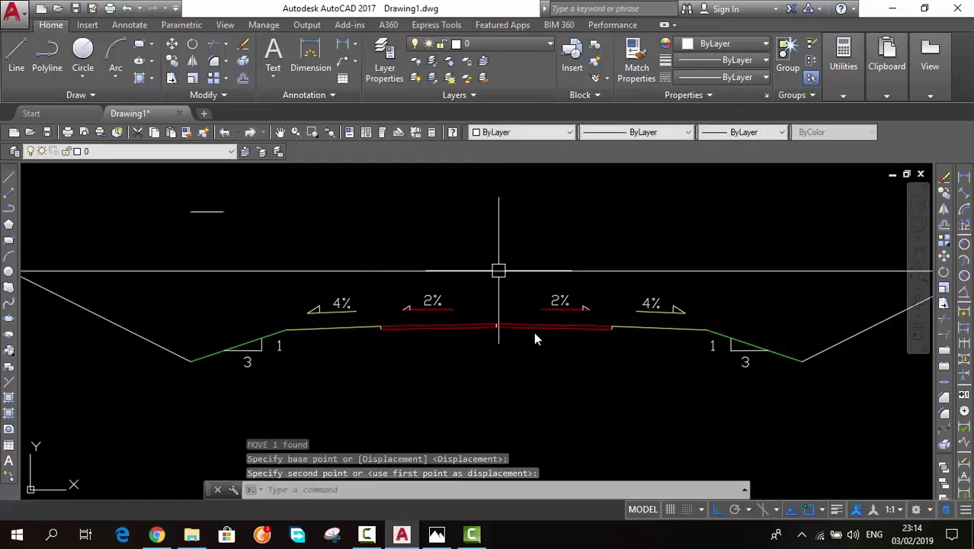
key(Escape)
Step: TRIM the ground line and right cut slope where they cross
middle_drag(587, 298, 370, 264)
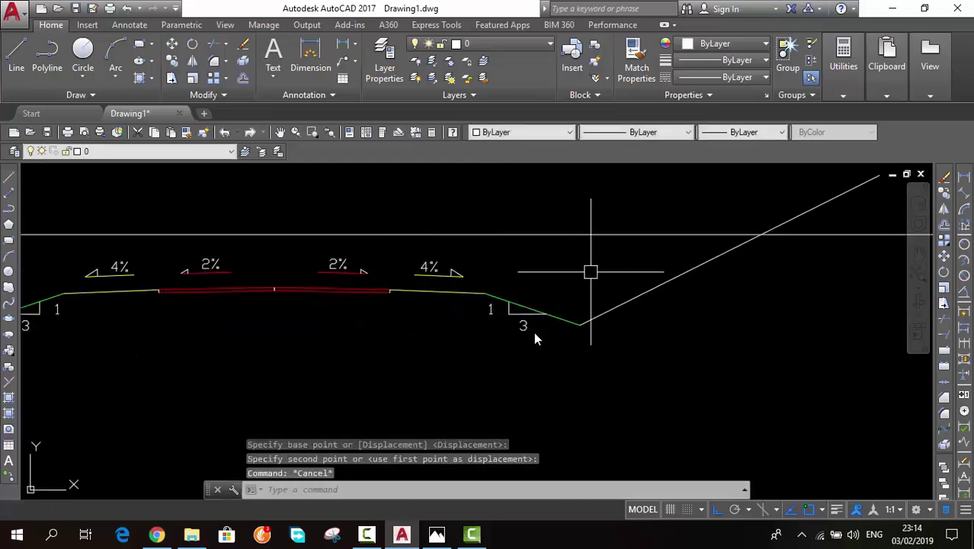
scroll(583, 274, down, 2)
text(tr)
key(Return)
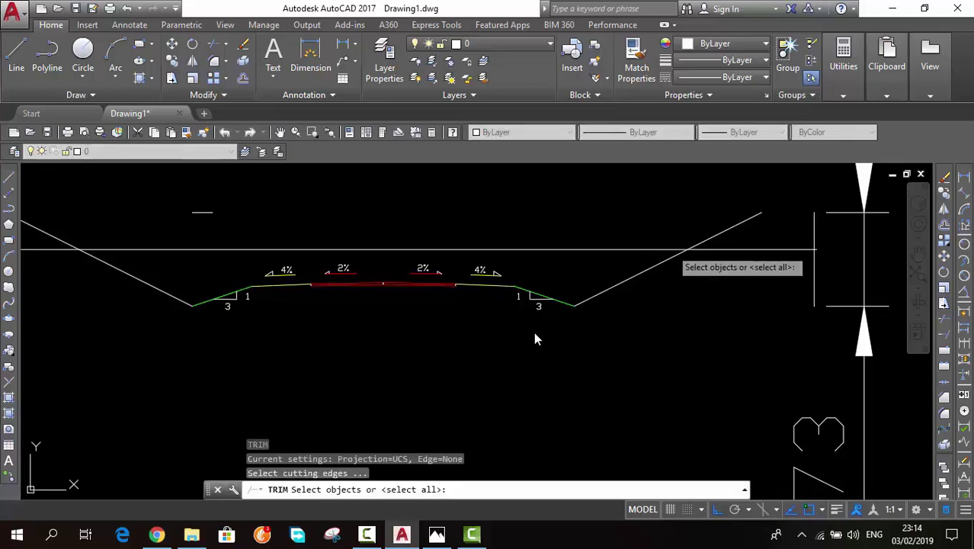
key(Return)
click(736, 222)
click(724, 250)
middle_drag(286, 245, 575, 192)
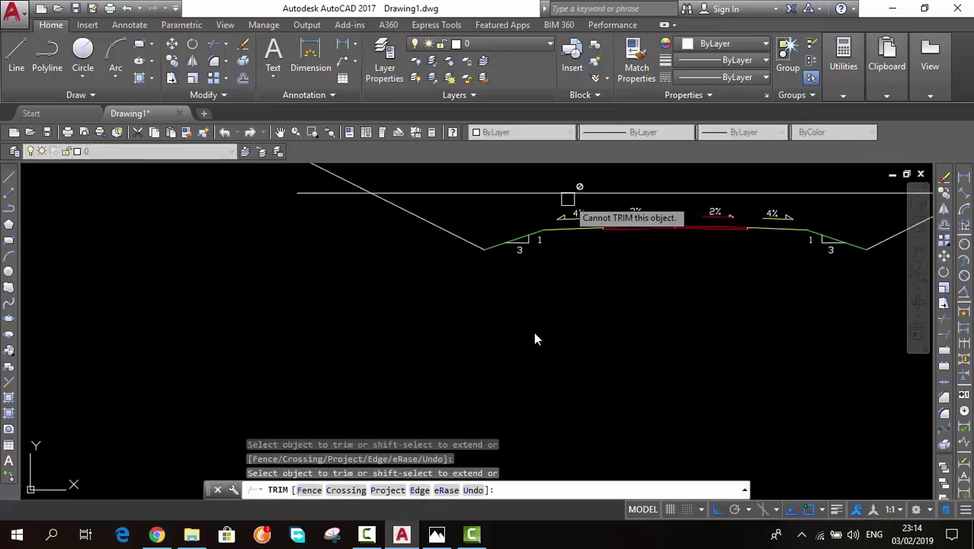
middle_drag(335, 226, 237, 226)
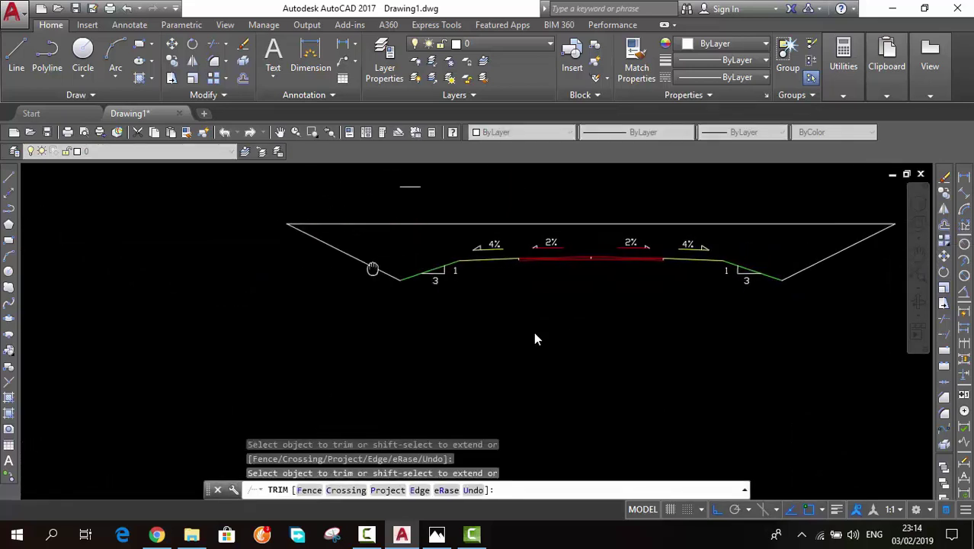
key(Escape)
mouse_move(593, 265)
middle_down()
mouse_move(561, 271)
mouse_move(593, 289)
middle_up()
middle_drag(573, 237, 573, 235)
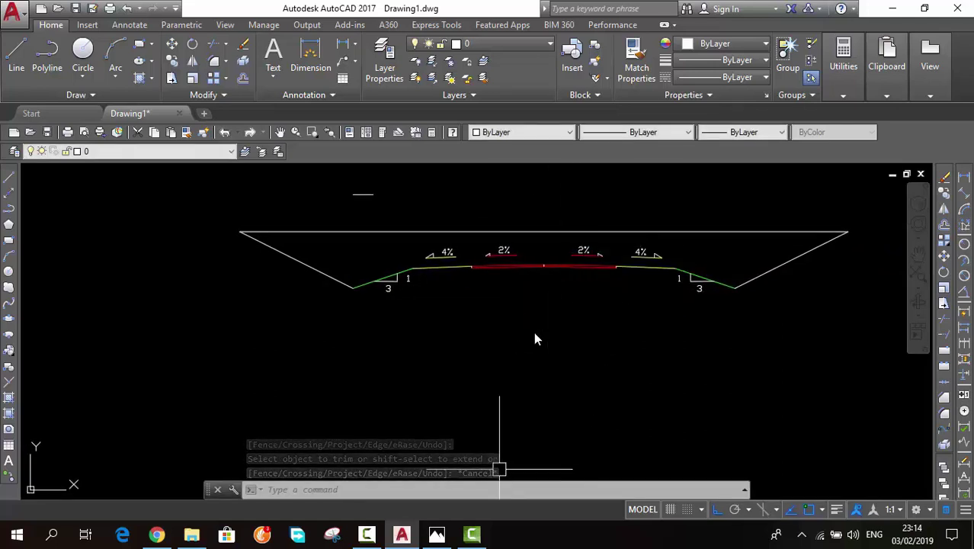
Step: Undo the trim and ground-line move, then return to the reference road photo
key(ctrl+z)
scroll(536, 339, up, 2)
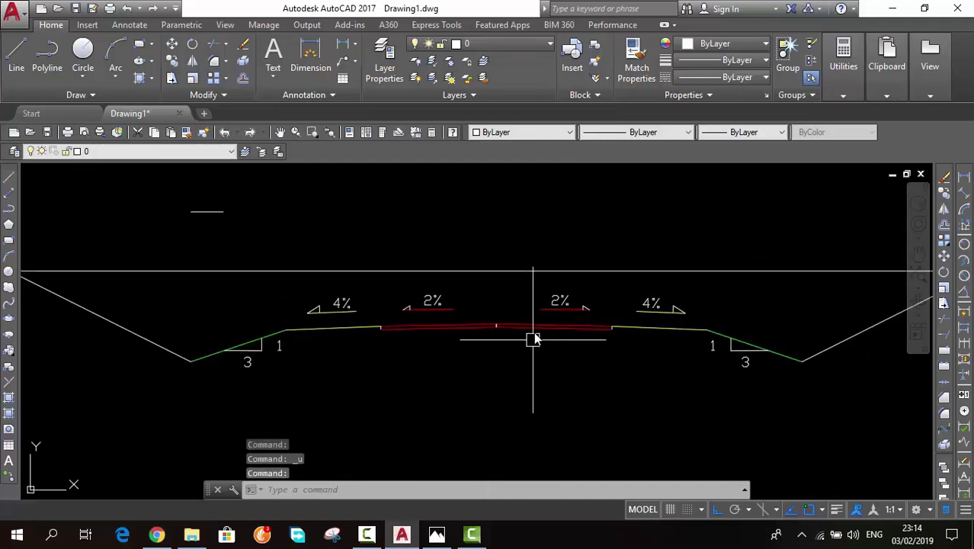
middle_drag(536, 339, 666, 299)
key(ctrl+z)
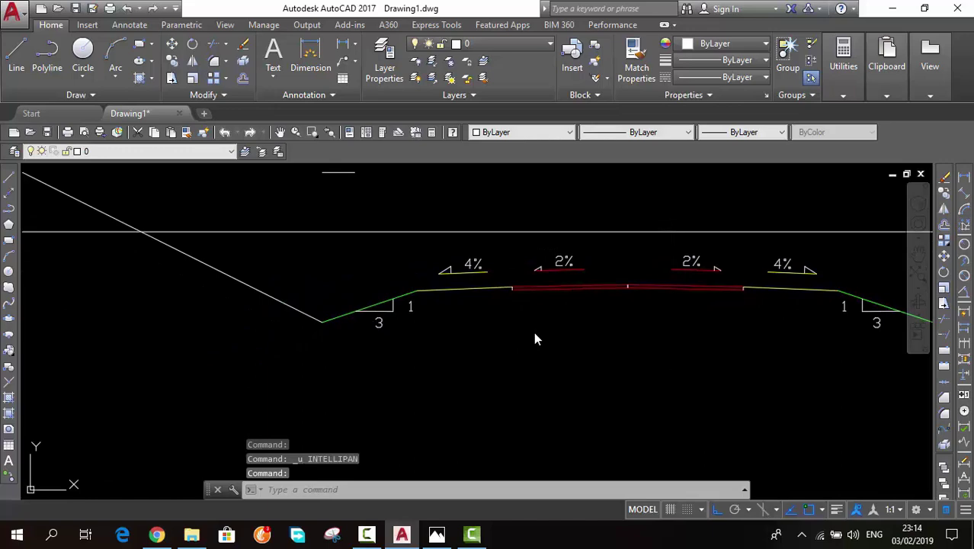
key(ctrl+z)
scroll(535, 339, down, 1)
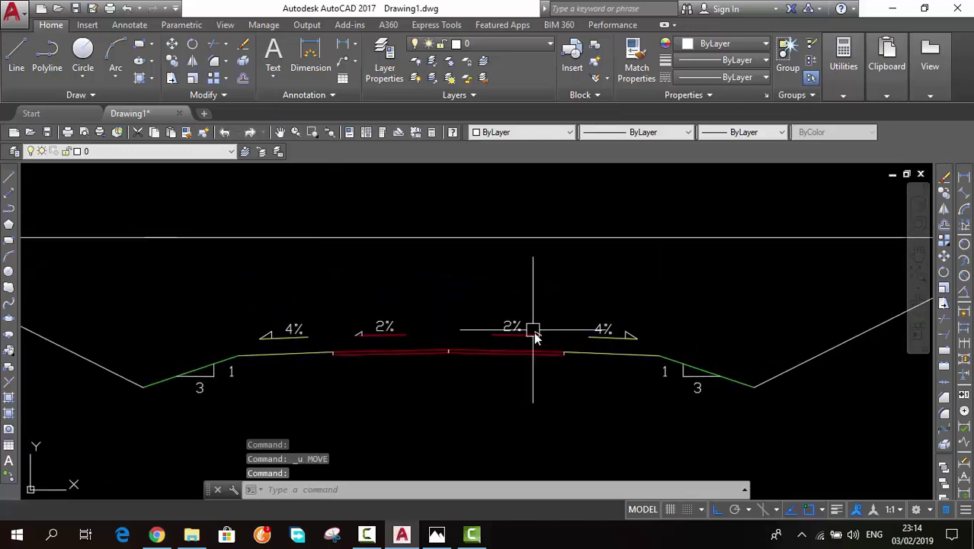
scroll(536, 339, down, 1)
scroll(536, 339, down, 1)
scroll(536, 339, down, 1)
key(alt+Tab)
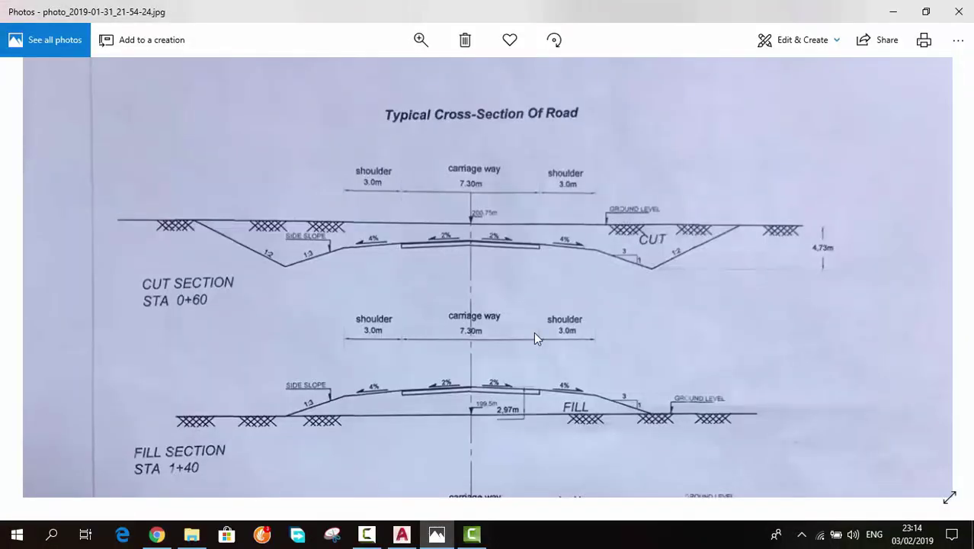
scroll(536, 339, down, 2)
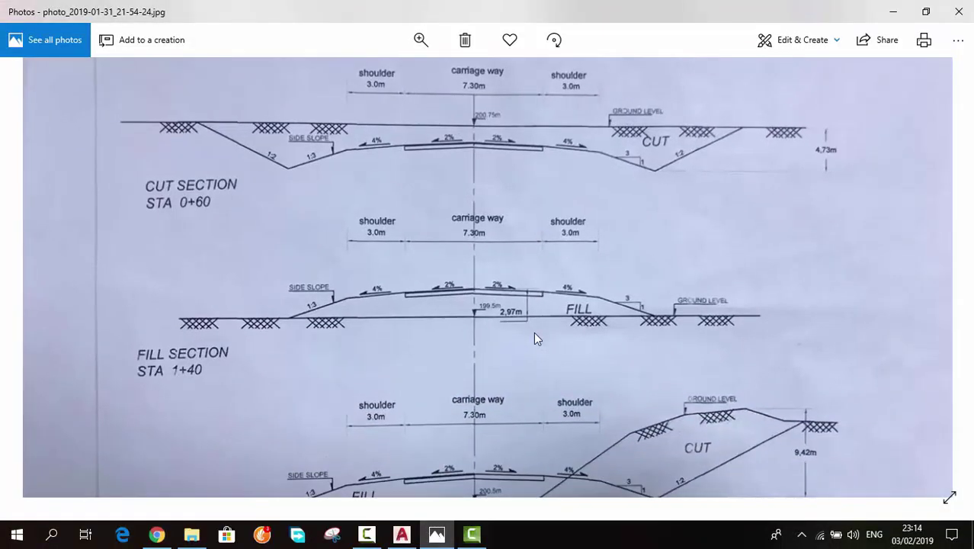